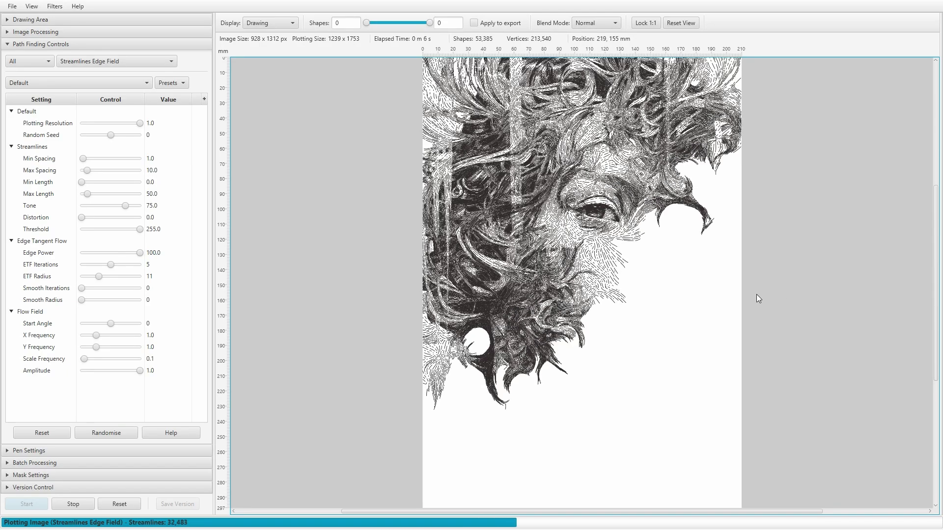
# Examine the line work of the Streamlines Edge Field drawing up close across the face and hair.
pyautogui.scroll(1, 648, 292)
pyautogui.scroll(1, 652, 296)
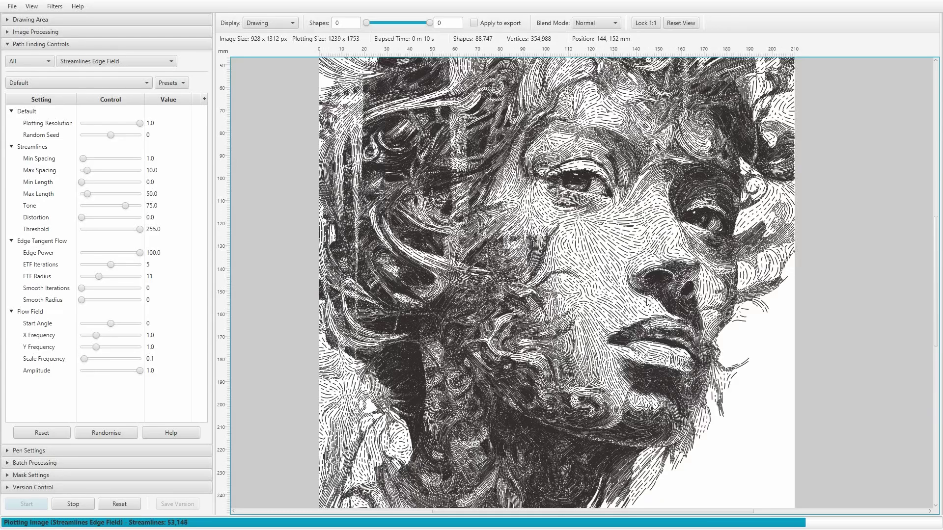
pyautogui.scroll(1, 619, 314)
pyautogui.moveTo(606, 249); pyautogui.dragTo(584, 294)
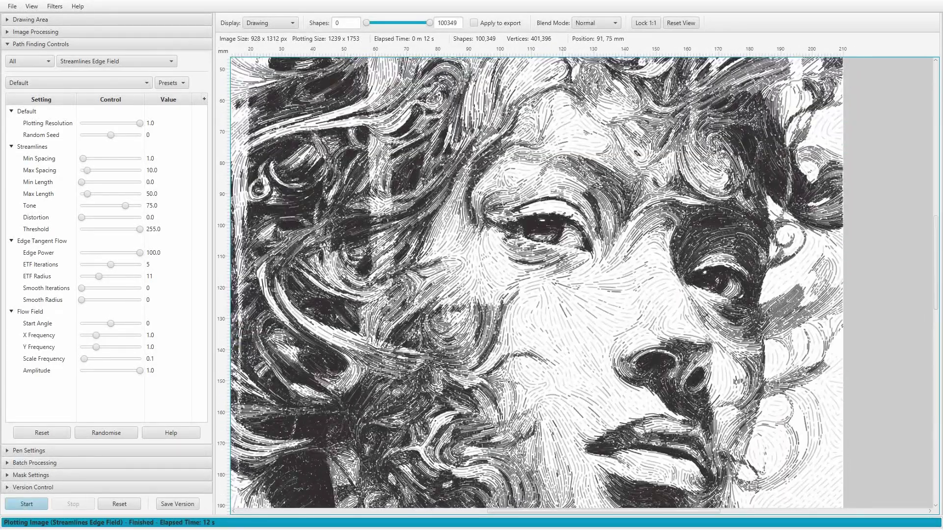
pyautogui.moveTo(475, 116); pyautogui.dragTo(532, 319)
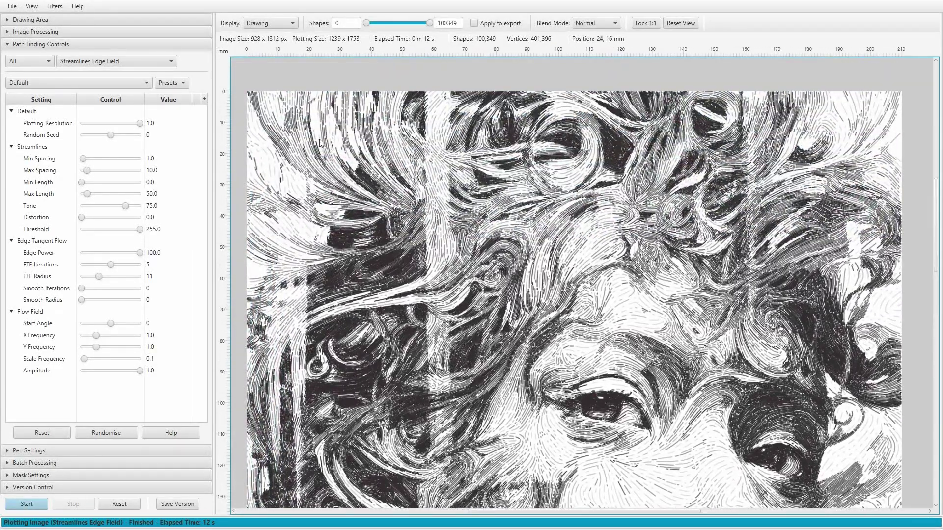
pyautogui.scroll(-2, 420, 247)
# Display the source Image for comparison, inspect it up close, then reset the view and return to the Drawing display.
pyautogui.click(270, 23)
pyautogui.click(268, 29)
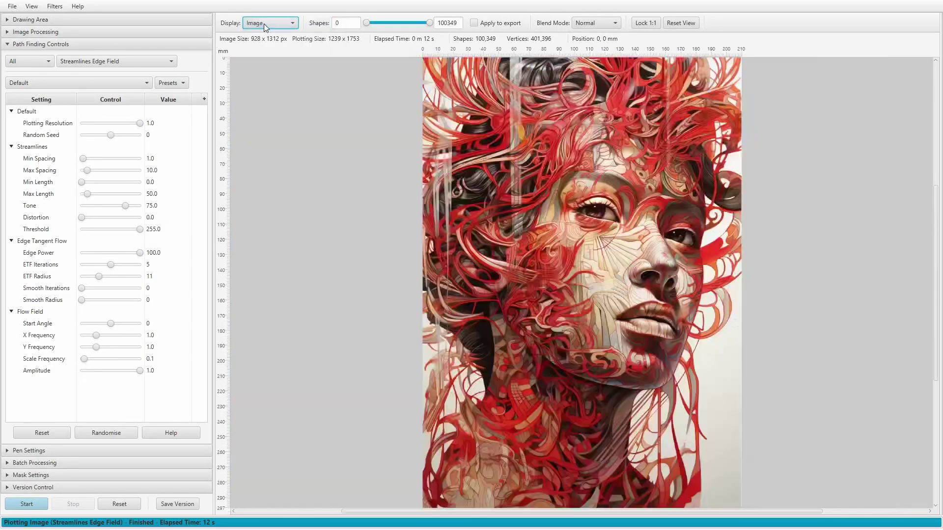
pyautogui.scroll(2, 590, 237)
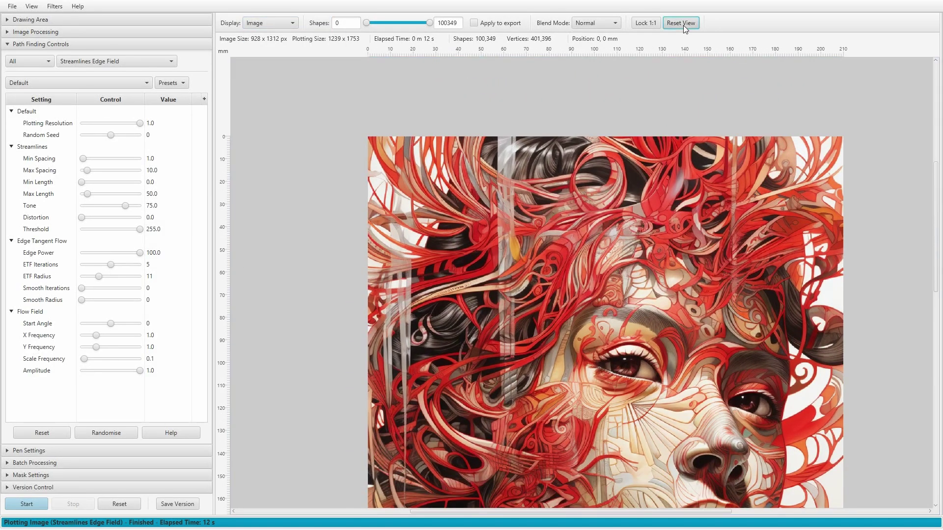
pyautogui.click(682, 23)
pyautogui.click(275, 23)
pyautogui.click(268, 41)
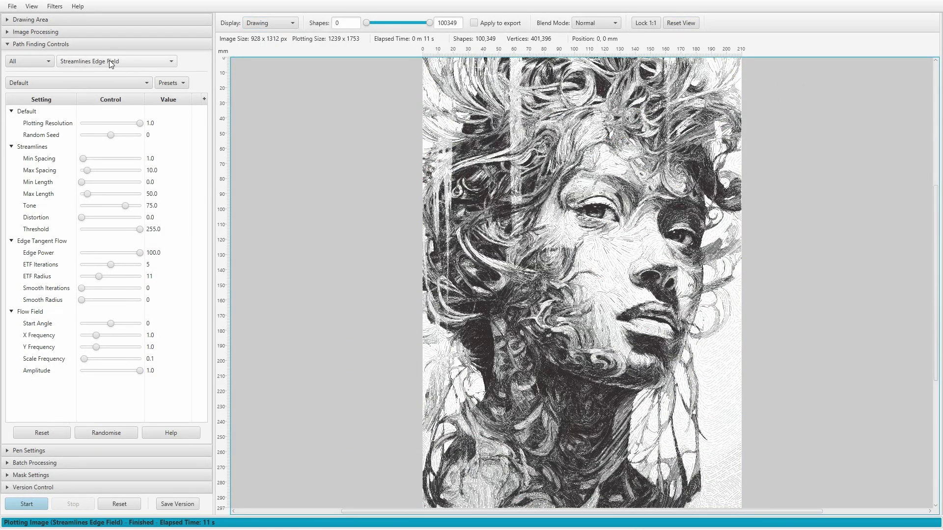
# Plot the image with the Streamlines Flow Field path finding module.
pyautogui.click(111, 62)
pyautogui.click(120, 234)
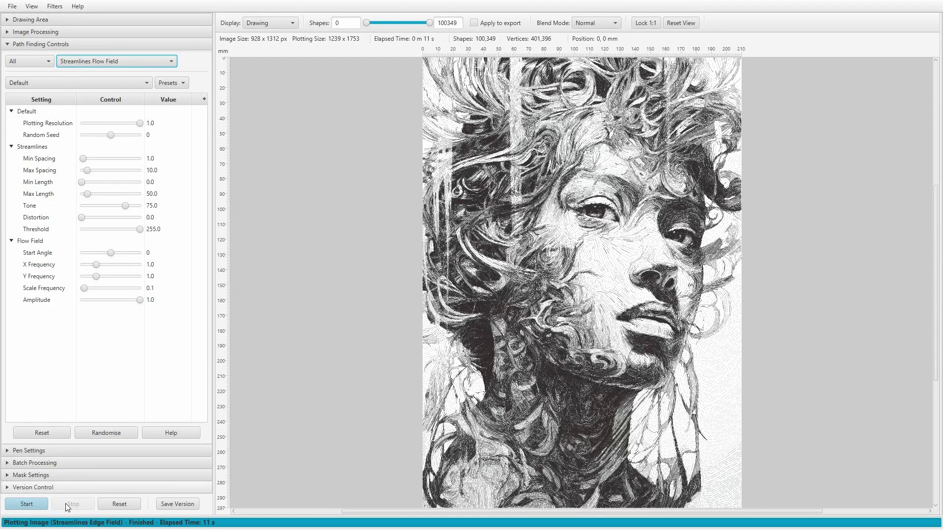
pyautogui.click(27, 505)
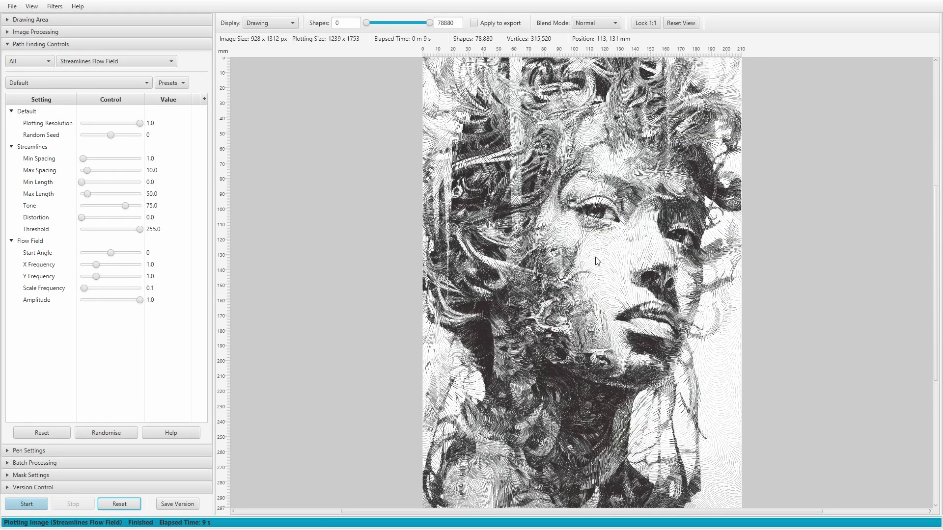
# Plot the image with the Streamlines Superformula path finding module.
pyautogui.click(129, 63)
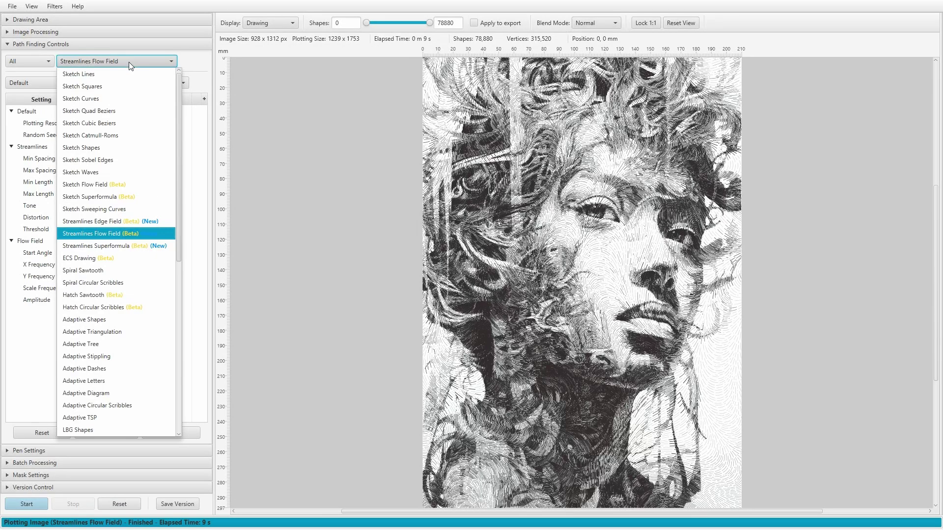
pyautogui.click(113, 246)
pyautogui.click(25, 505)
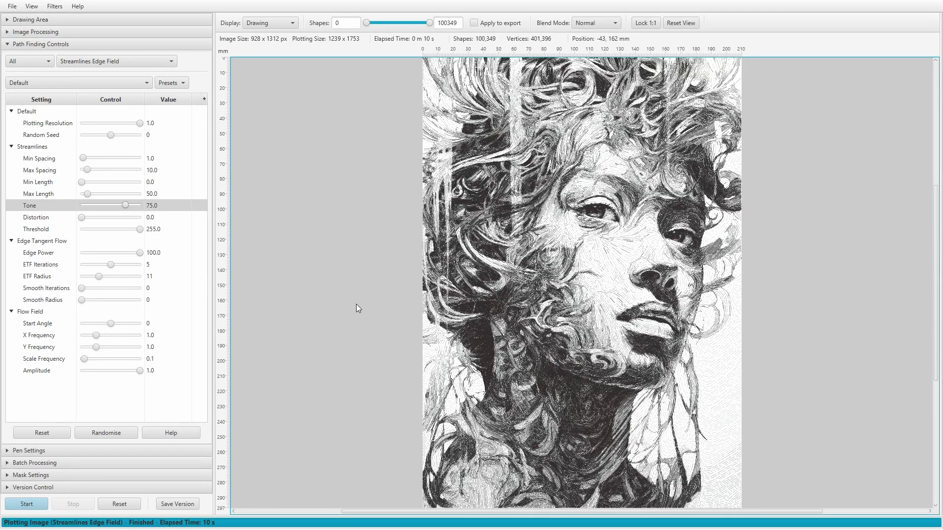
# Set the streamlines' Min Spacing to 5 and plot the Streamlines Edge Field drawing again.
pyautogui.click(41, 161)
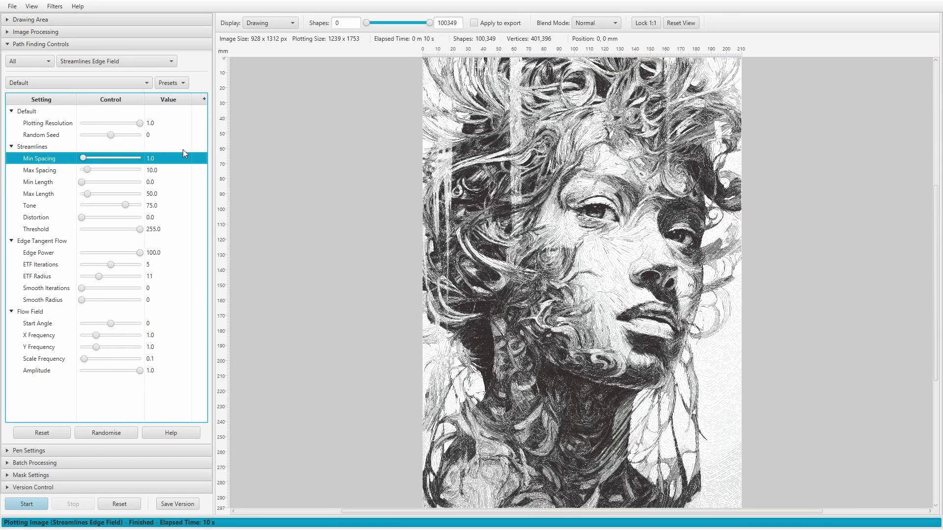
pyautogui.click(47, 172)
pyautogui.click(48, 158)
pyautogui.click(47, 171)
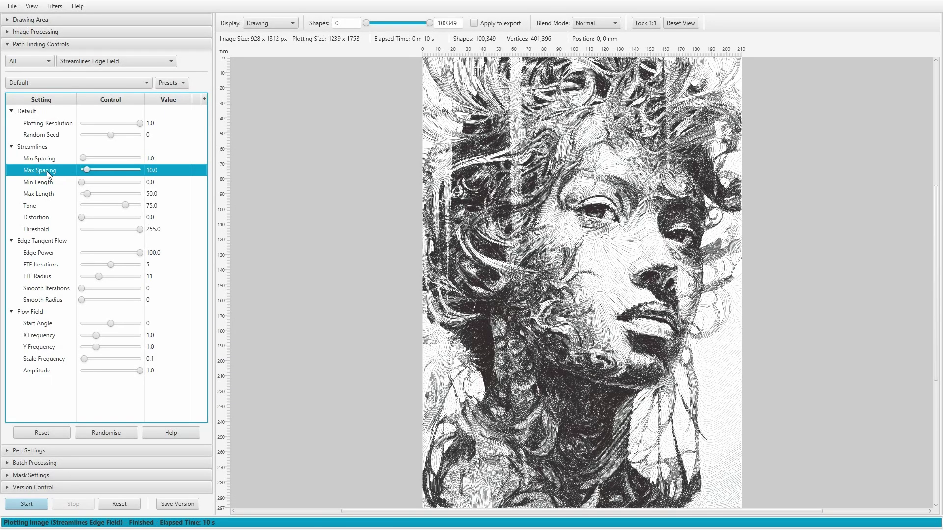
pyautogui.click(39, 161)
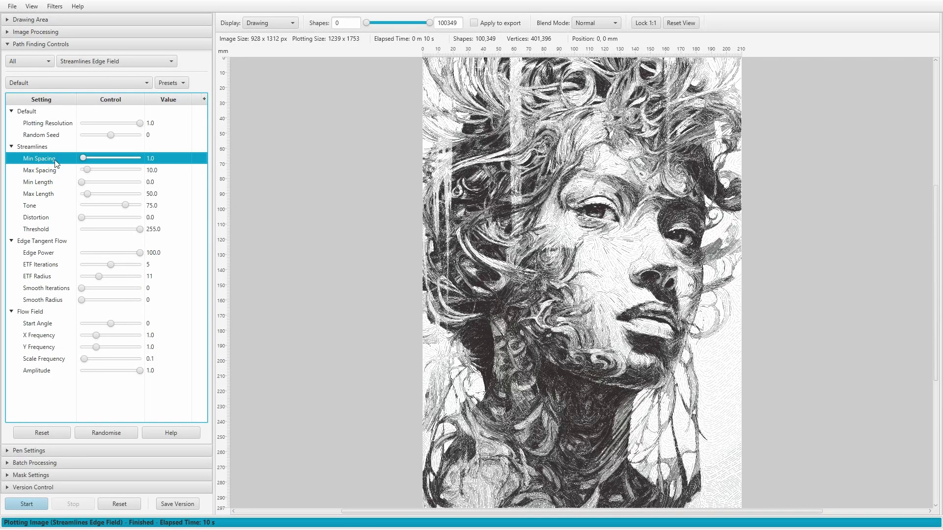
pyautogui.doubleClick(158, 159)
pyautogui.write('5')
pyautogui.press('Return')
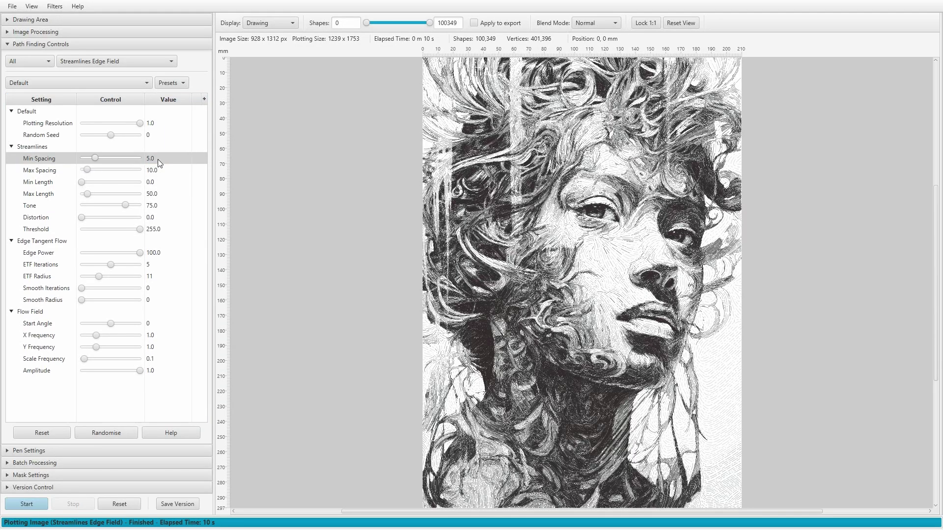
pyautogui.click(34, 501)
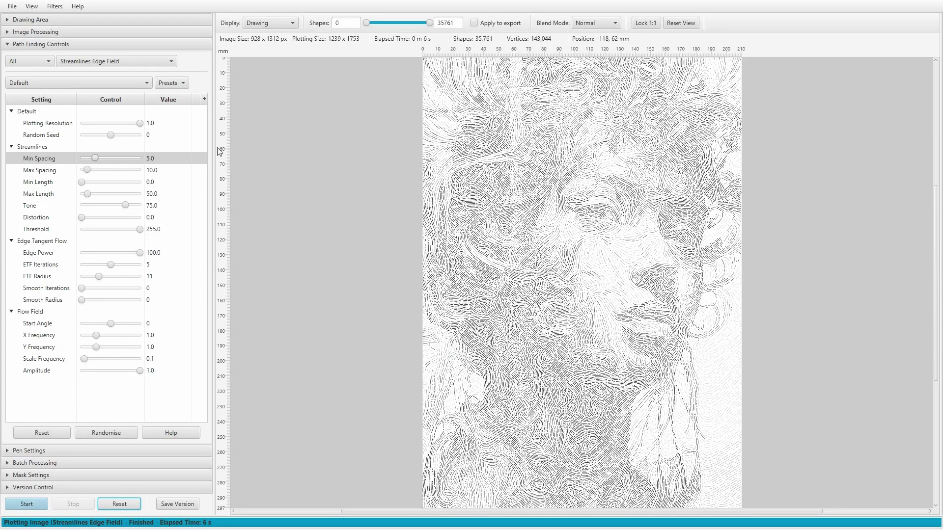
# Set Min Spacing back to 1.0 and restart the plot.
pyautogui.doubleClick(164, 159)
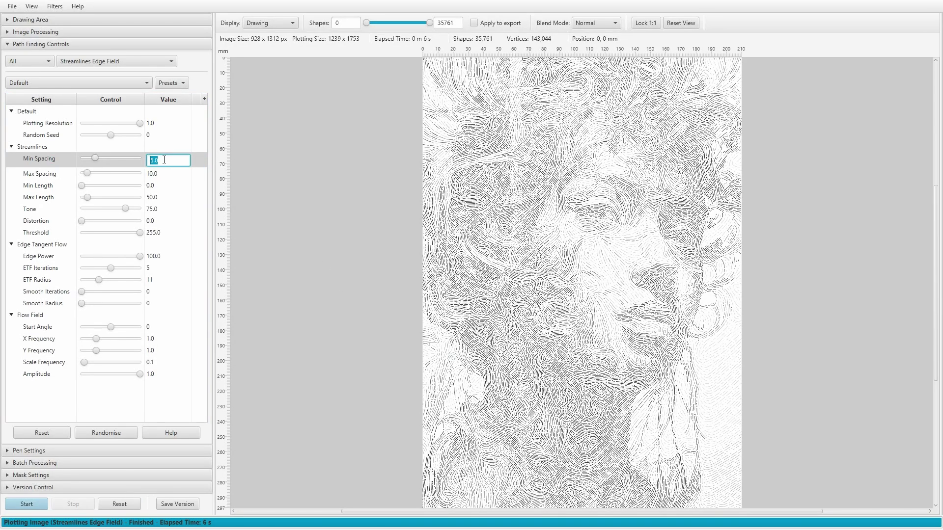
pyautogui.press('Return')
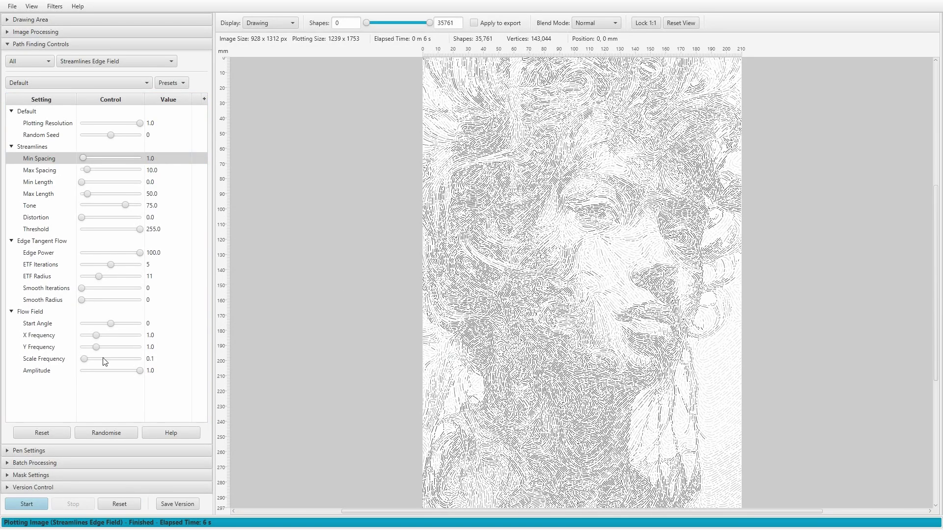
pyautogui.click(36, 502)
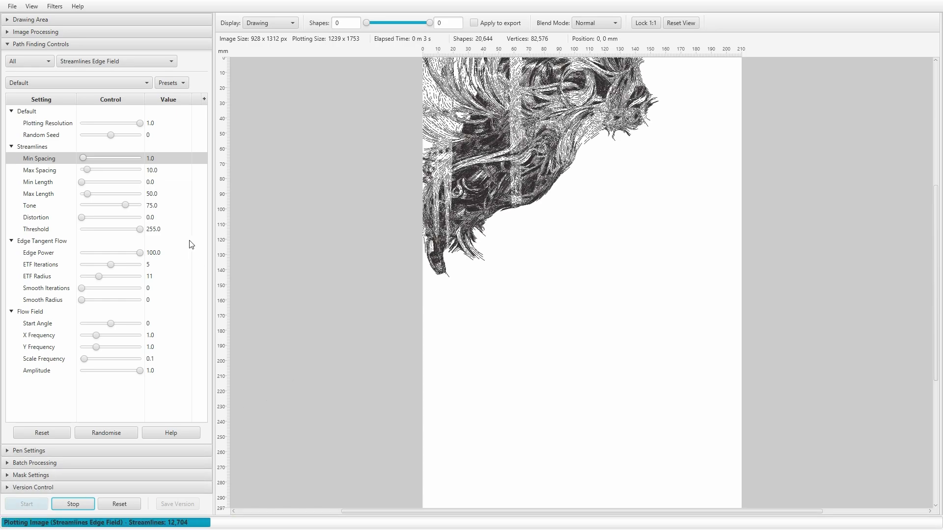
# Set the streamlines' Max Spacing to 30, stop the running plot and start a new one.
pyautogui.doubleClick(169, 170)
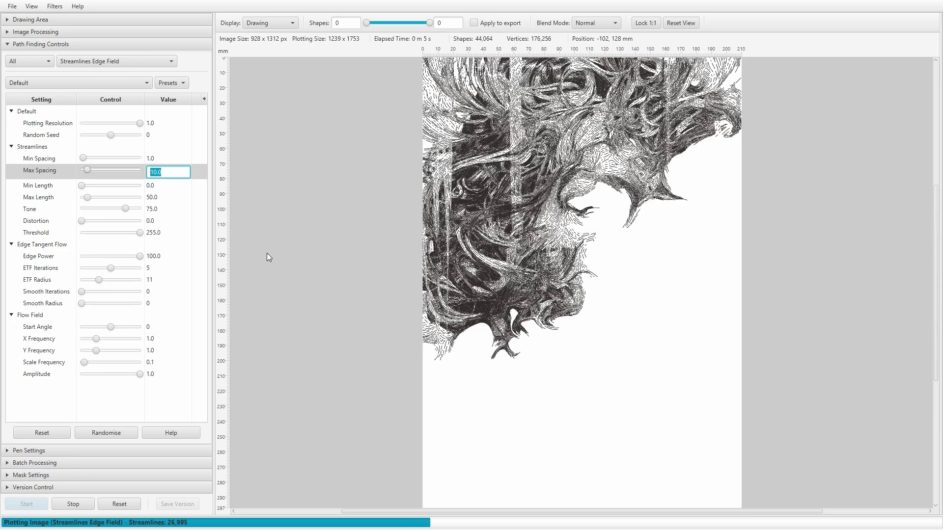
pyautogui.write('30')
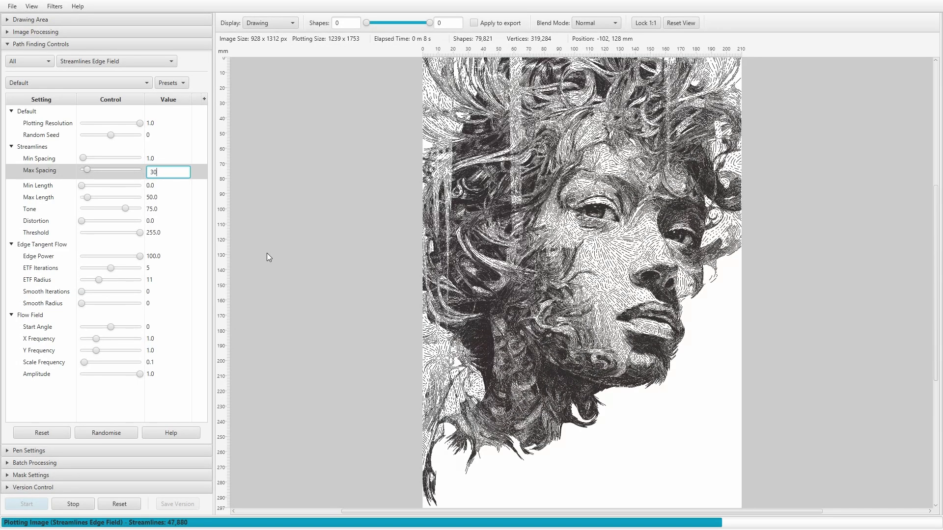
pyautogui.press('Return')
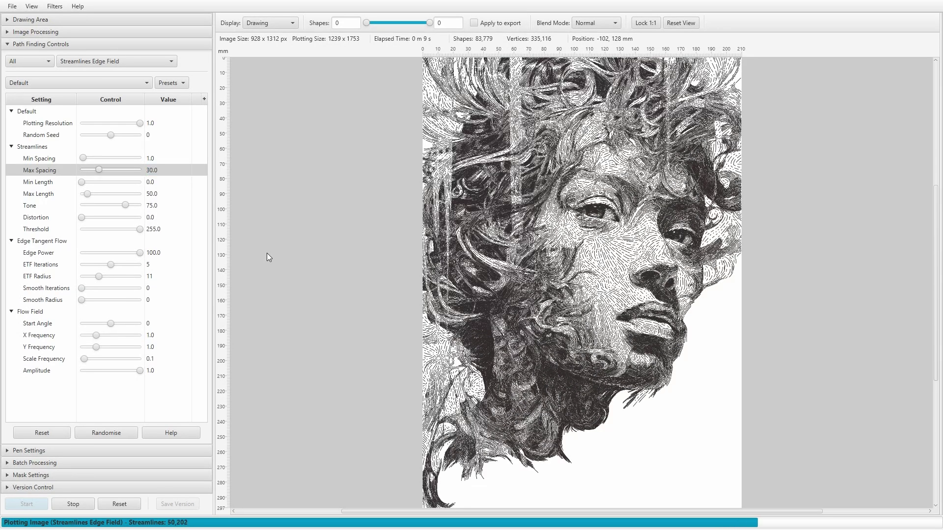
pyautogui.click(75, 509)
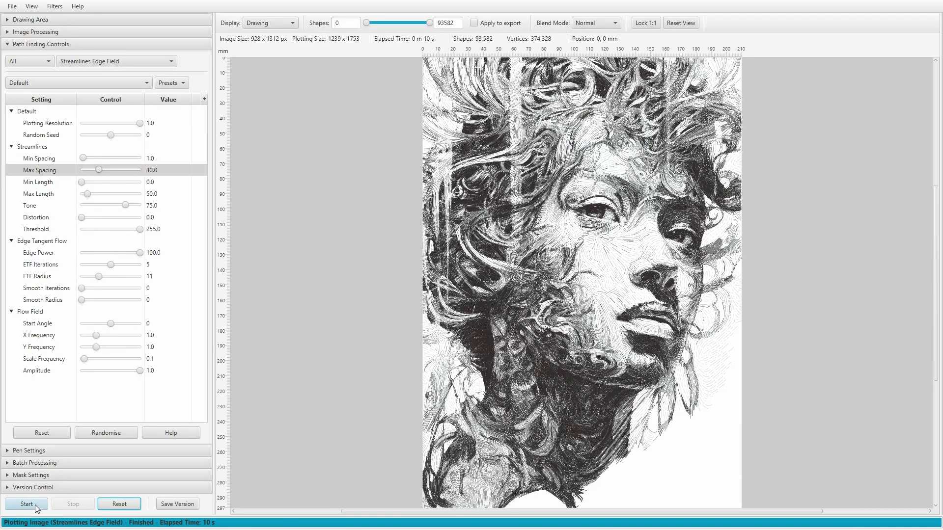
pyautogui.click(34, 505)
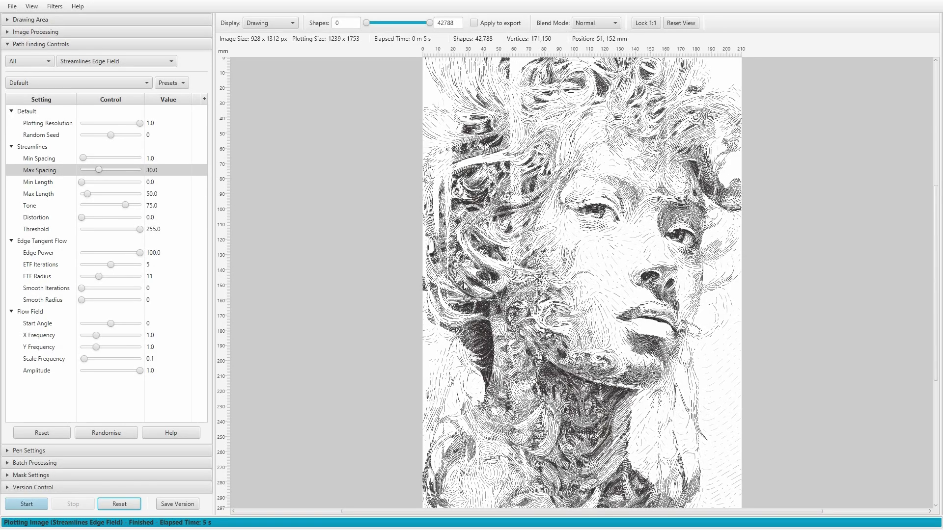
# Set the streamlines' Tone to 85 and re-plot the drawing.
pyautogui.click(158, 210)
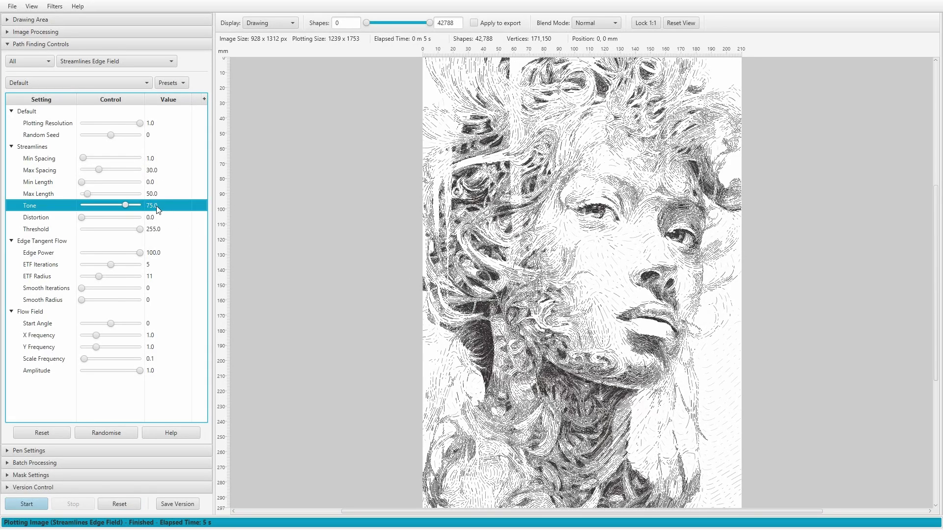
pyautogui.click(161, 206)
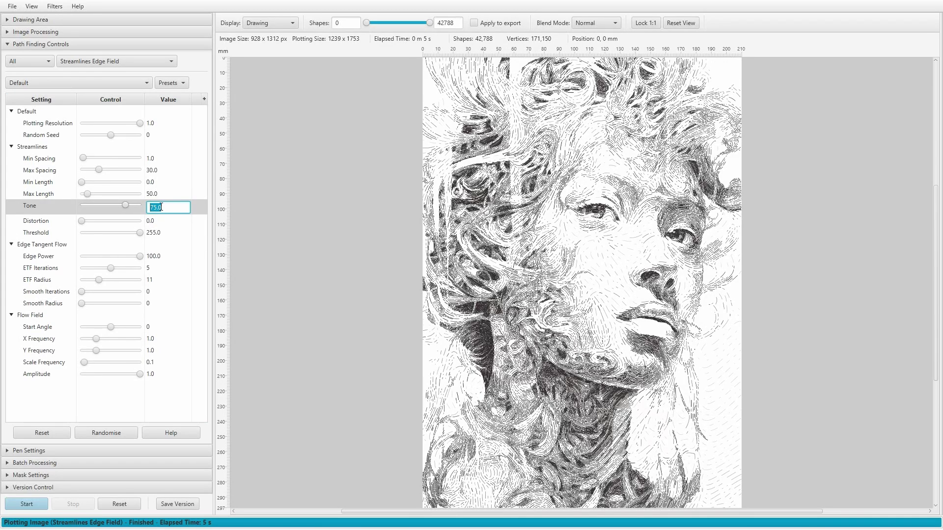
pyautogui.write('9')
pyautogui.press('Return')
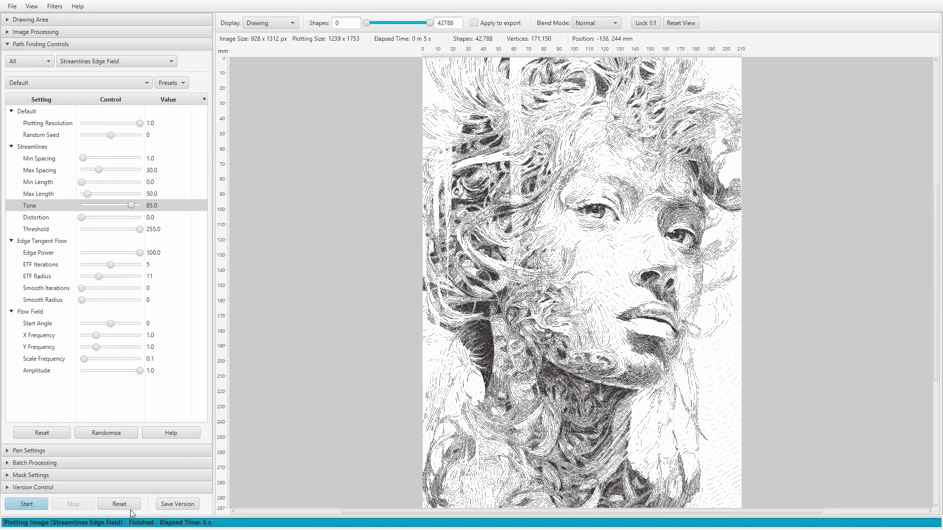
pyautogui.click(39, 505)
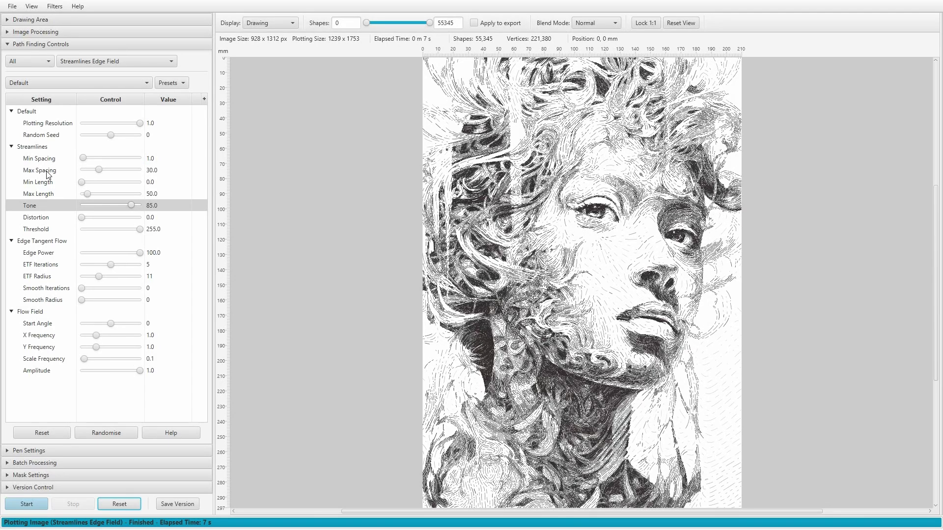
# Set the streamlines' Tone to 20 and re-plot the drawing.
pyautogui.doubleClick(159, 206)
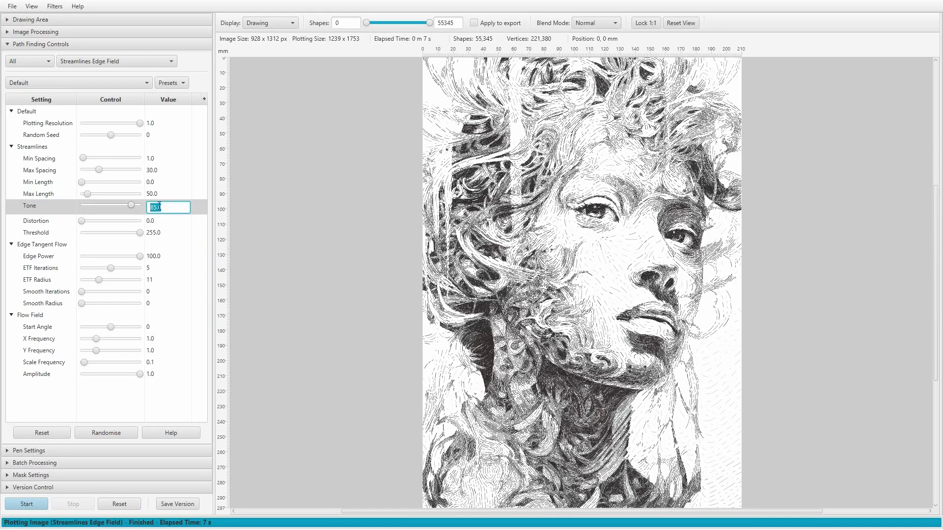
pyautogui.press('Return')
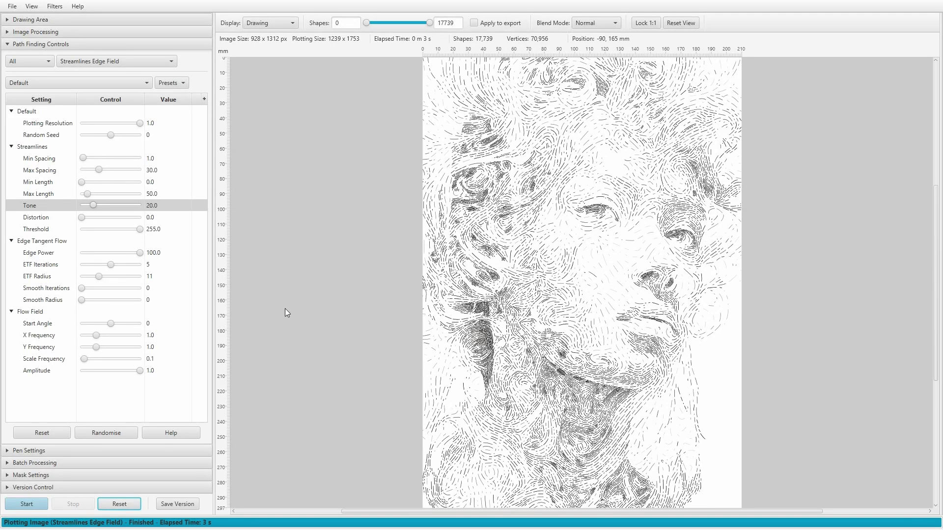
pyautogui.click(56, 207)
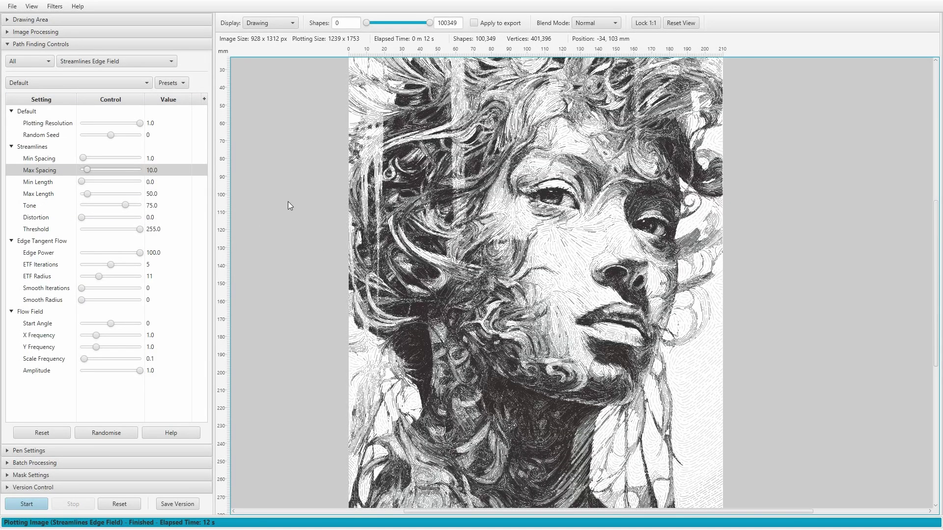
# Select the Min Length setting and examine the lengths of individual streamlines around the face up close.
pyautogui.click(38, 183)
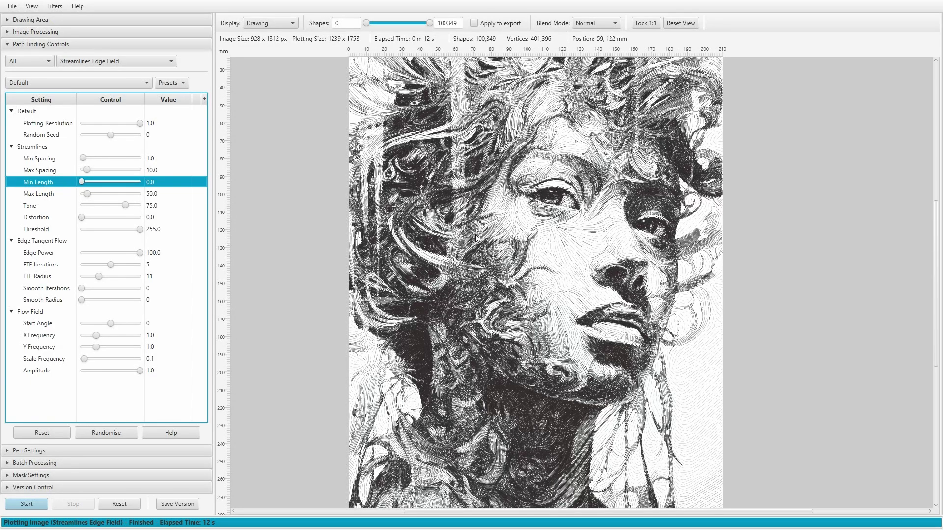
pyautogui.scroll(5, 532, 247)
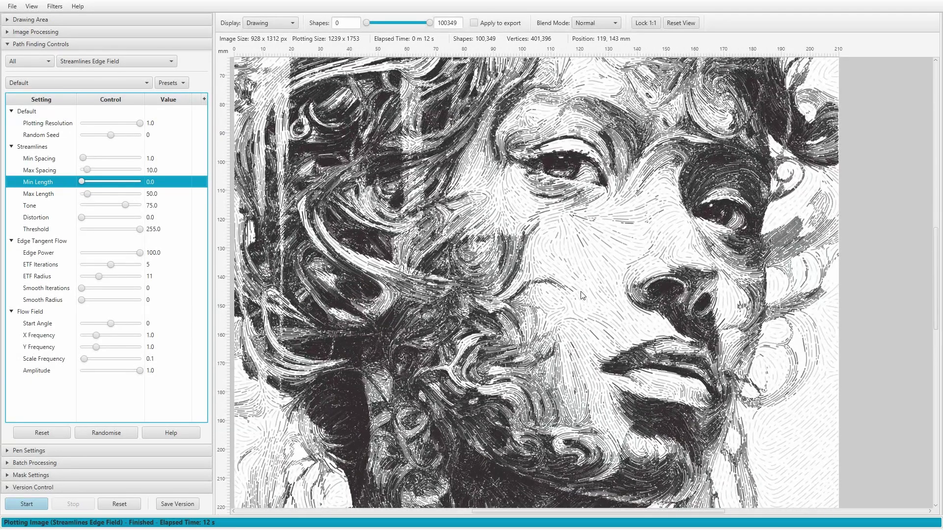
pyautogui.scroll(3, 583, 297)
pyautogui.scroll(3, 563, 292)
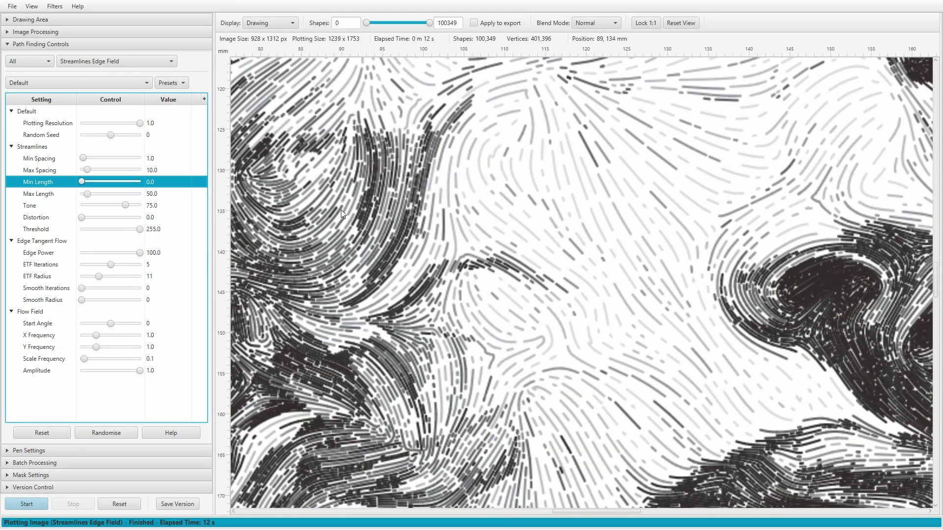
pyautogui.scroll(-4, 341, 210)
pyautogui.scroll(-1, 583, 240)
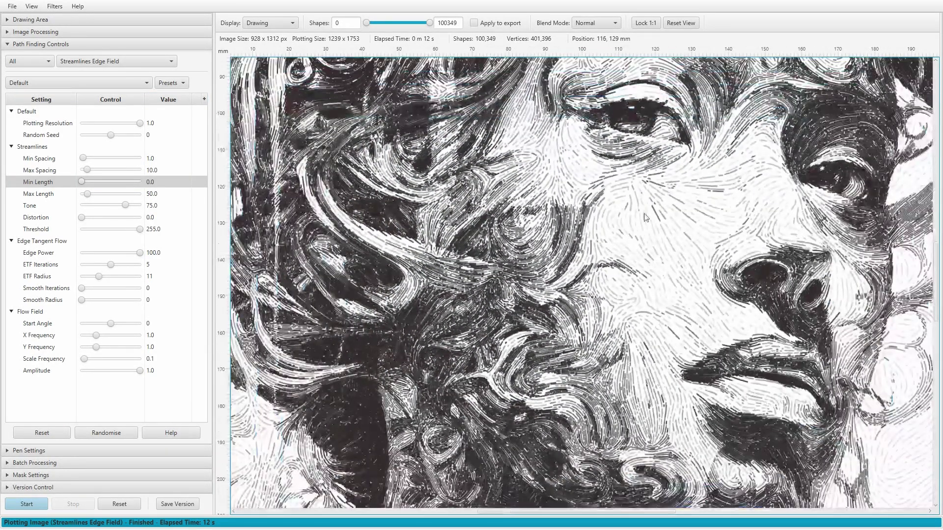
pyautogui.scroll(-2, 645, 217)
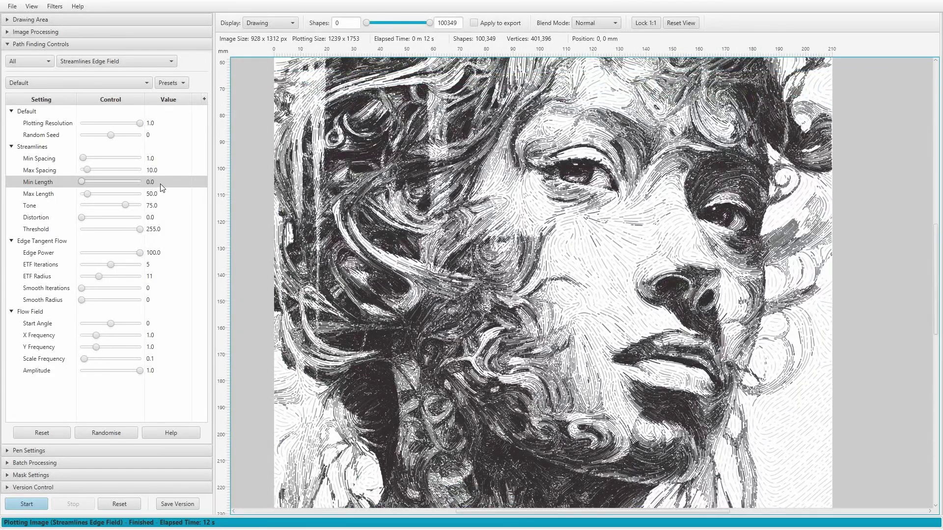
# Set the streamlines' Min Length to 8 and re-plot the drawing.
pyautogui.doubleClick(162, 184)
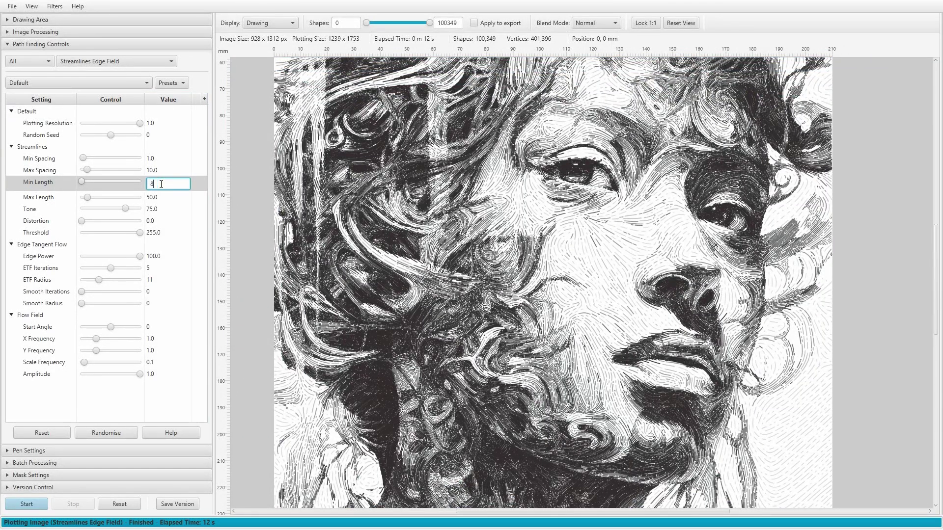
pyautogui.write('8')
pyautogui.press('Return')
pyautogui.click(27, 504)
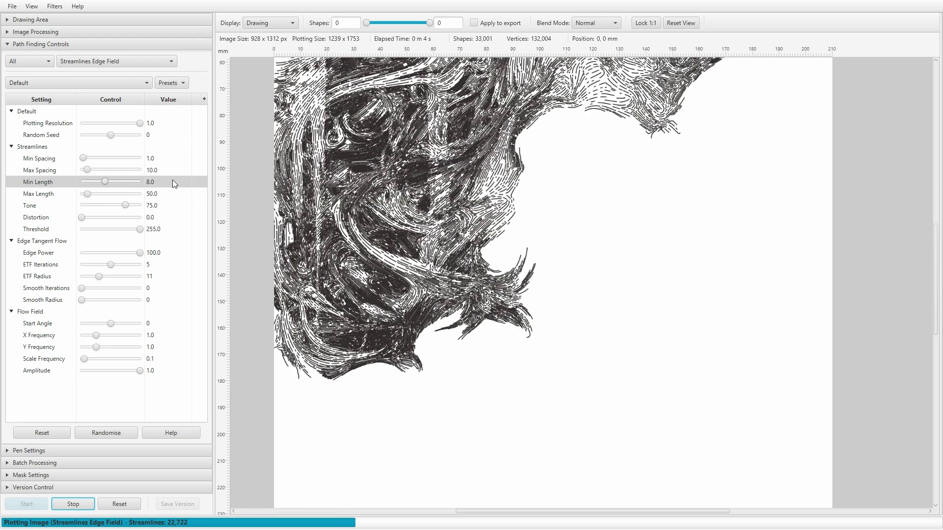
pyautogui.scroll(1, 568, 215)
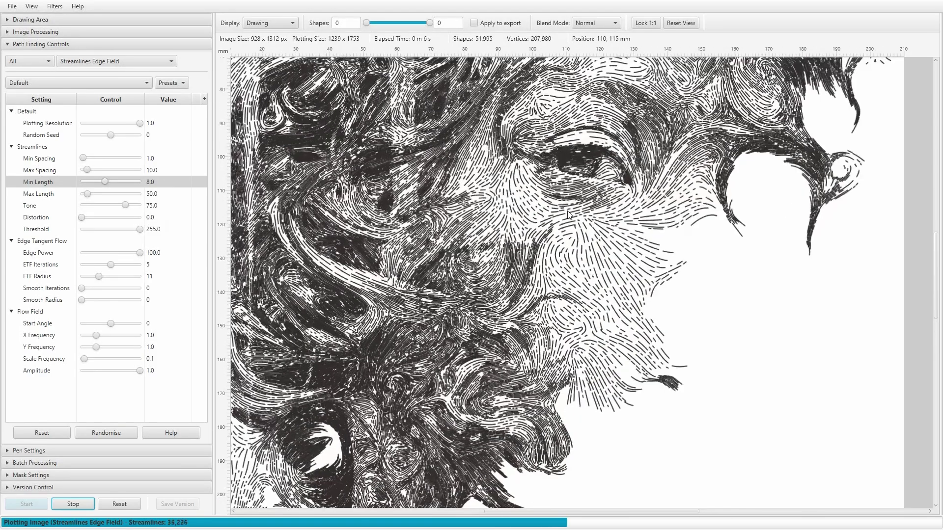
pyautogui.scroll(1, 593, 251)
pyautogui.hscroll(3, 609, 250)
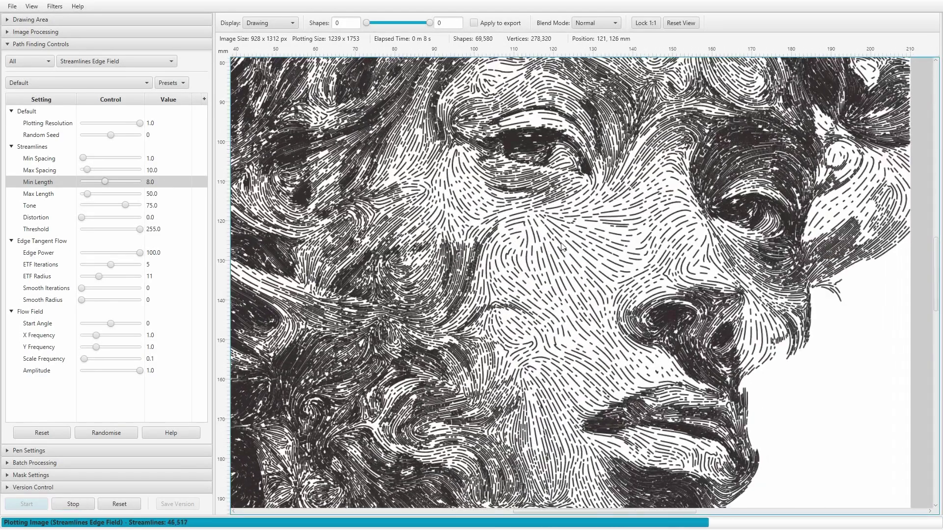
pyautogui.scroll(2, 572, 230)
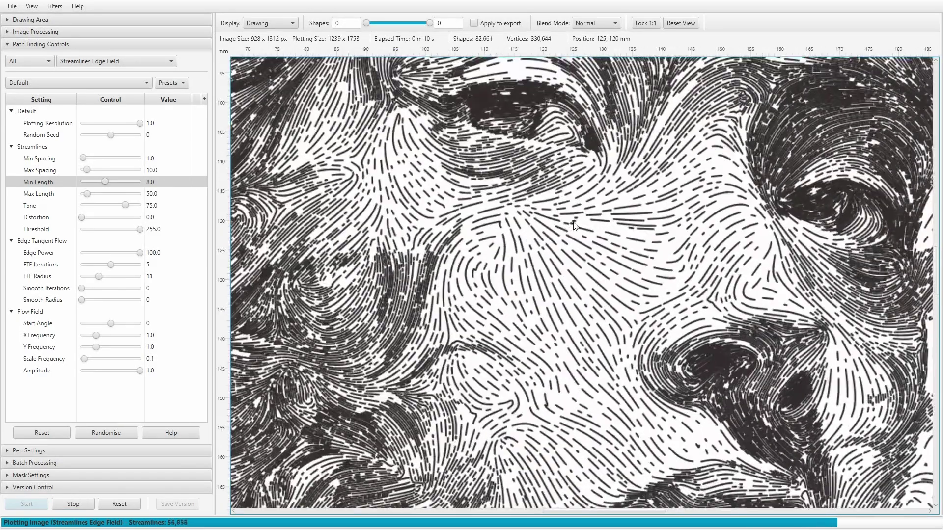
pyautogui.scroll(-4, 574, 225)
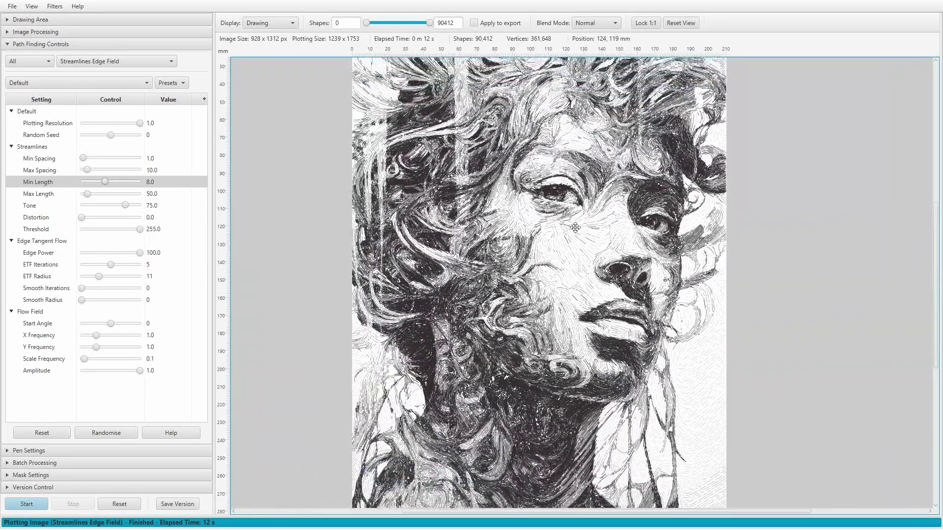
# Plot the drawing with the streamlines' Min Length at 20, and re-plot it with Max Length at 500.
pyautogui.moveTo(104, 183); pyautogui.dragTo(140, 182)
pyautogui.click(27, 504)
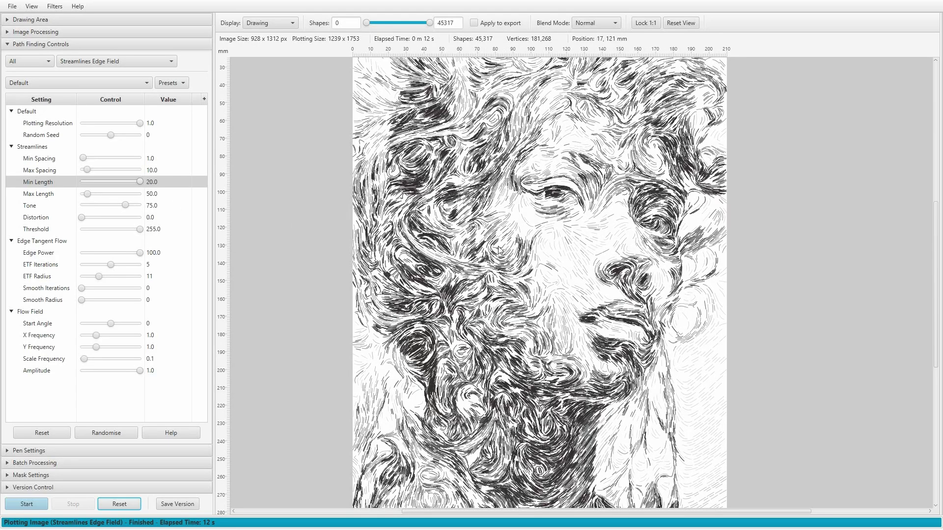
pyautogui.scroll(3, 522, 281)
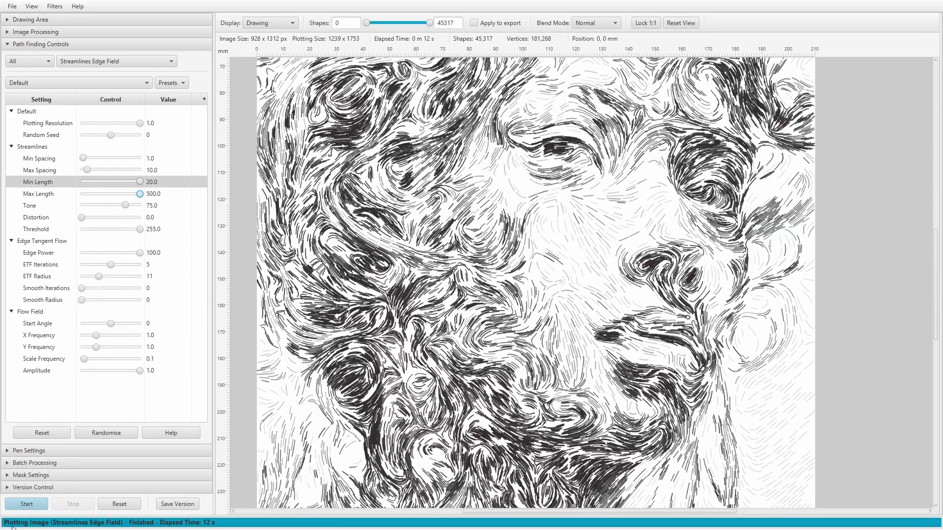
pyautogui.click(27, 504)
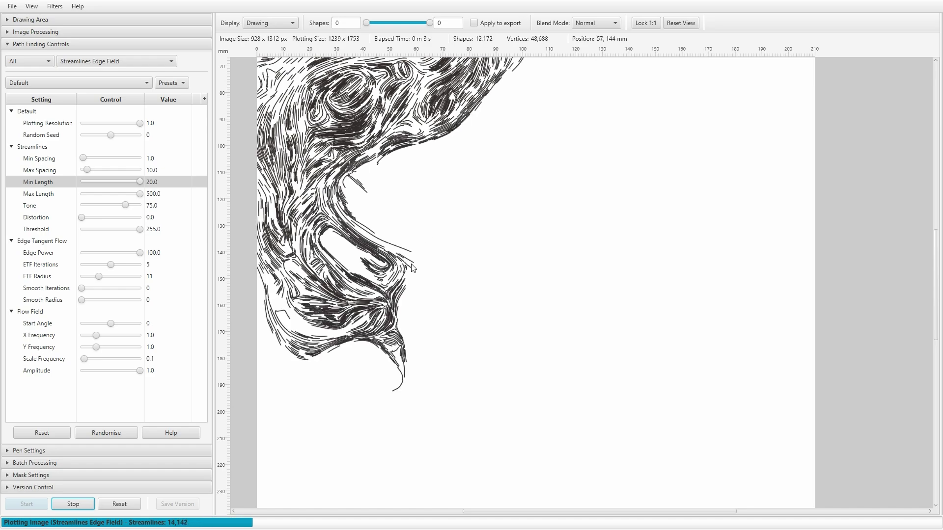
# Examine the streamlines around the face and hair both up close and at full portrait scale.
pyautogui.scroll(-2, 503, 273)
pyautogui.scroll(5, 528, 271)
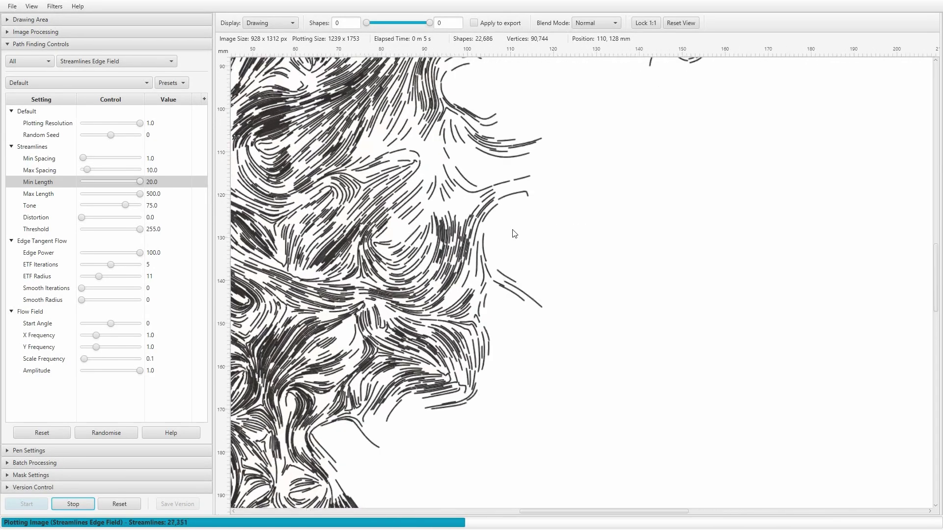
pyautogui.moveTo(604, 297); pyautogui.dragTo(427, 320)
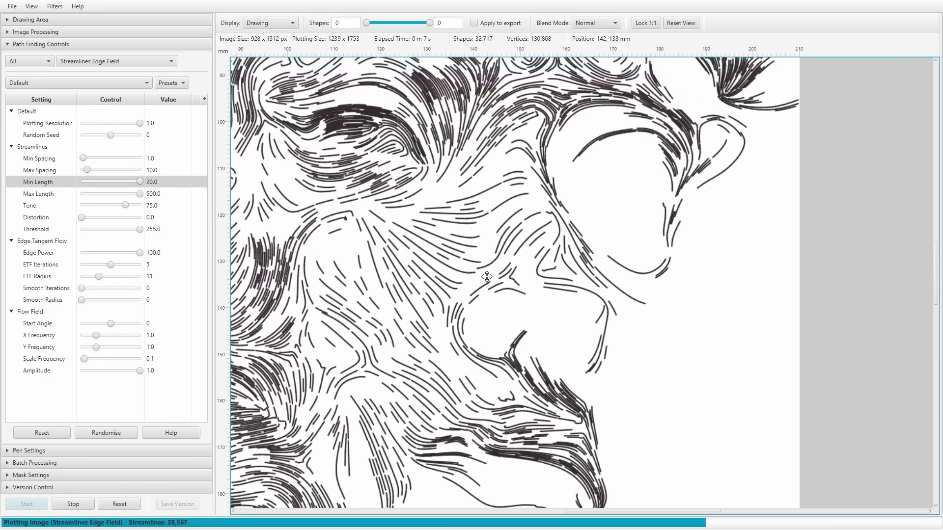
pyautogui.scroll(-3, 469, 276)
pyautogui.moveTo(469, 276); pyautogui.dragTo(565, 280)
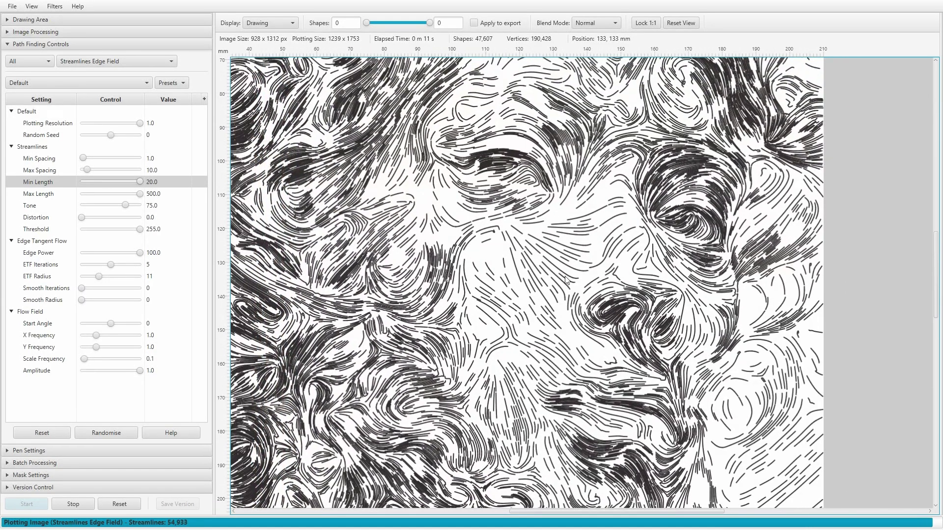
pyautogui.scroll(-4, 564, 279)
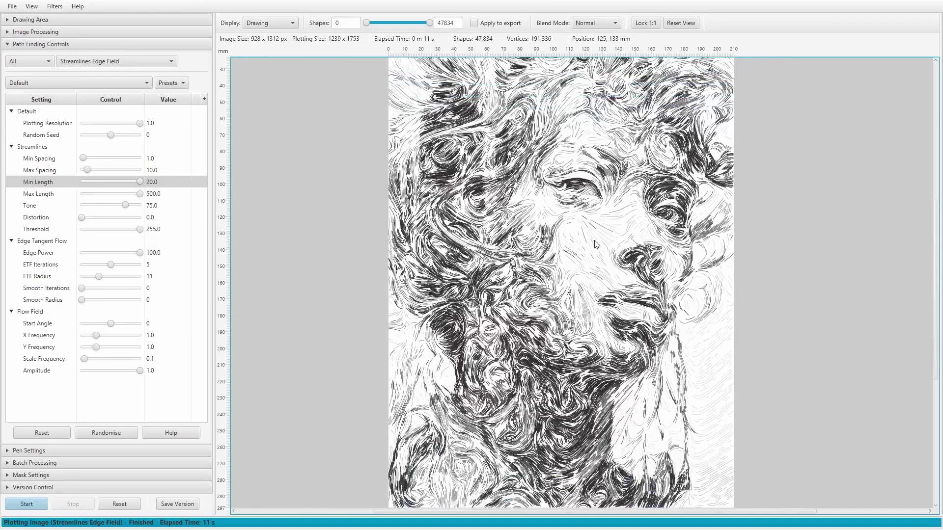
pyautogui.moveTo(597, 244); pyautogui.dragTo(592, 252)
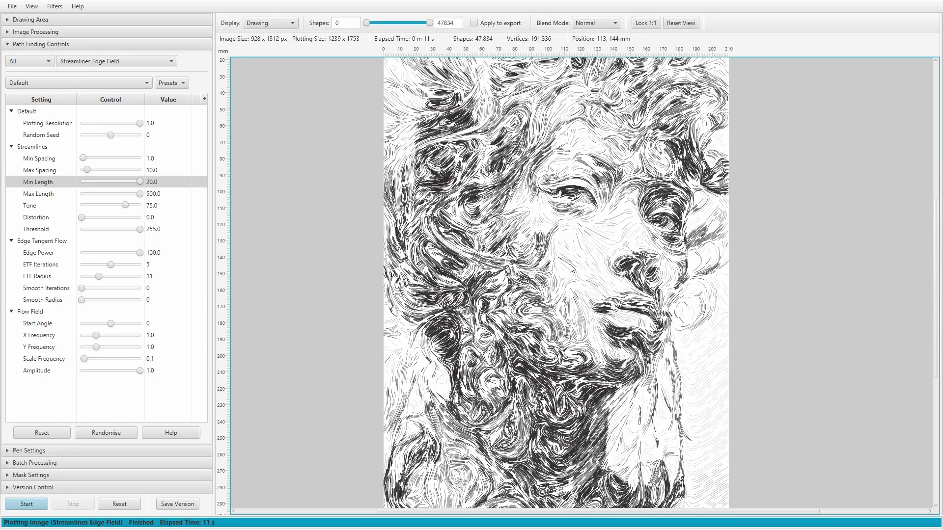
pyautogui.scroll(2, 571, 268)
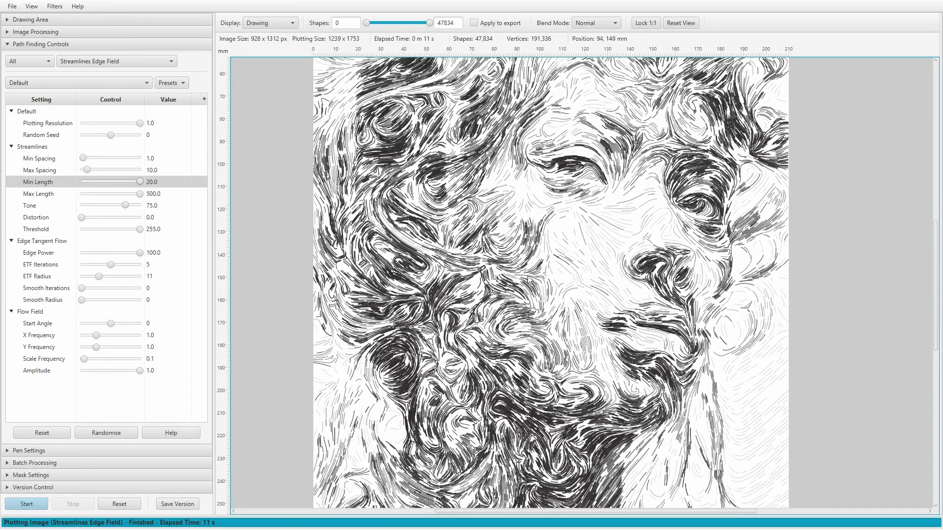
pyautogui.scroll(2, 528, 278)
pyautogui.scroll(5, 456, 236)
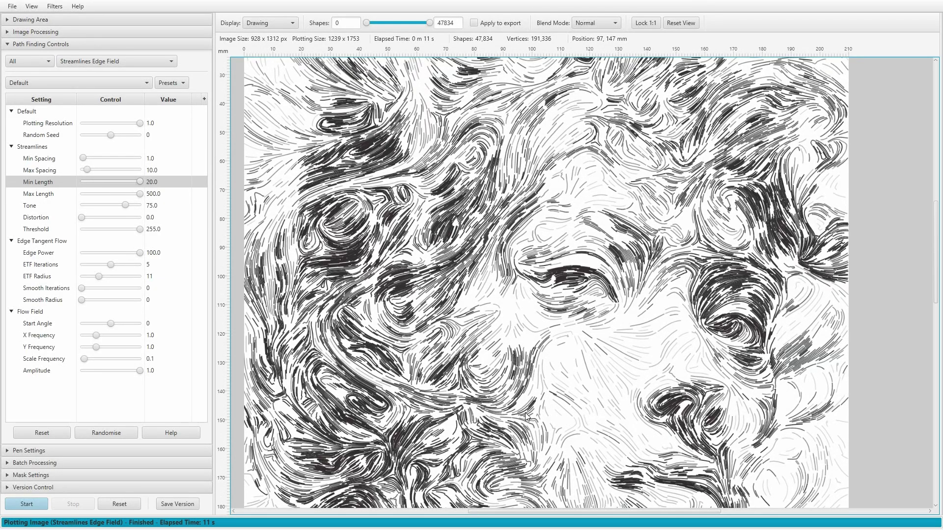
# Reset the streamlines' Min Length and Max Length to their defaults of 0 and 50 and re-plot the drawing.
pyautogui.click(39, 193)
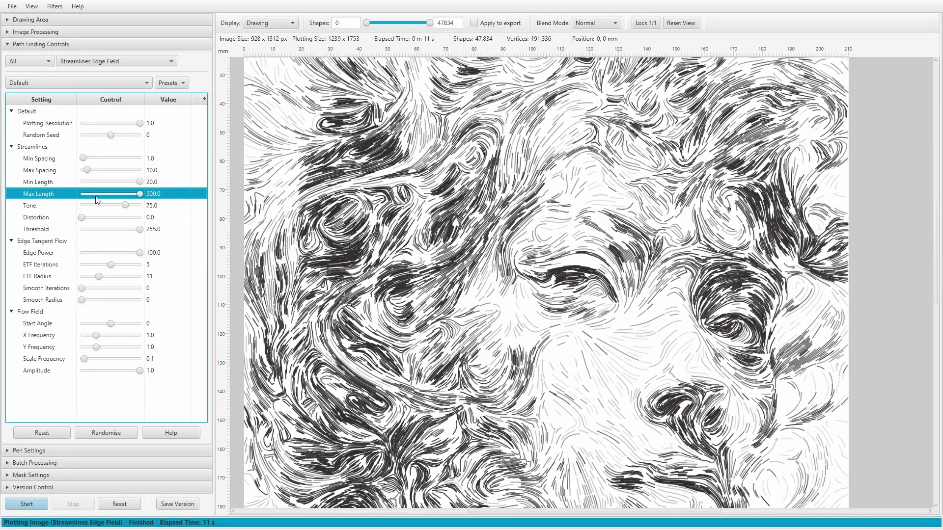
pyautogui.rightClick(40, 183)
pyautogui.click(49, 201)
pyautogui.click(25, 504)
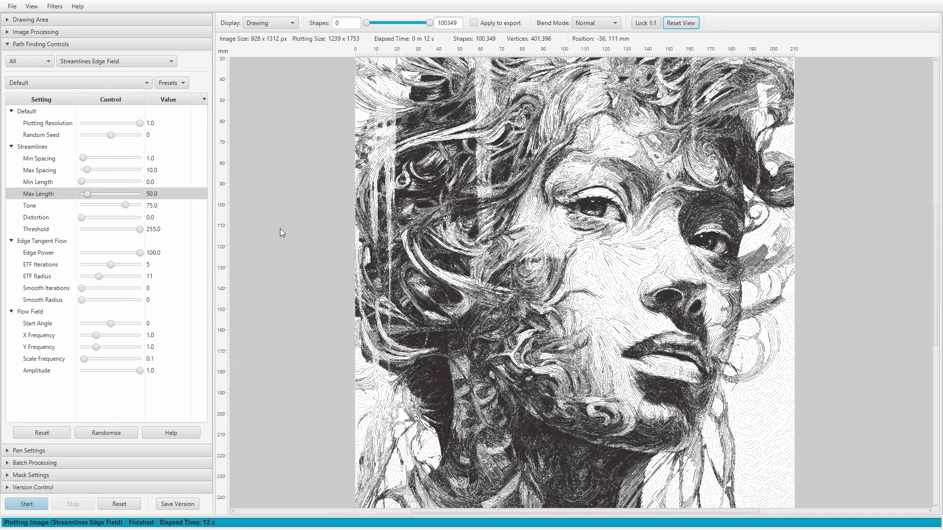
# Set the streamlines' Max Length to 4 and re-plot the drawing.
pyautogui.click(155, 195)
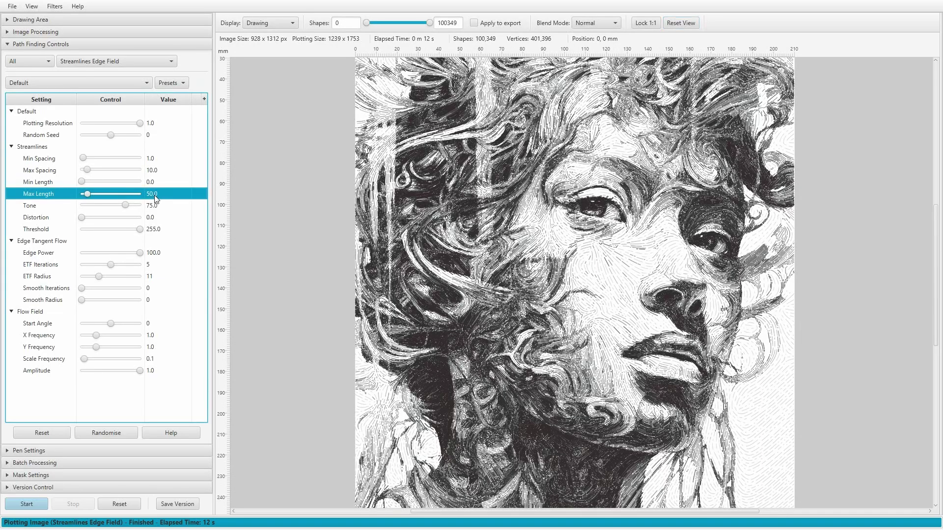
pyautogui.click(160, 196)
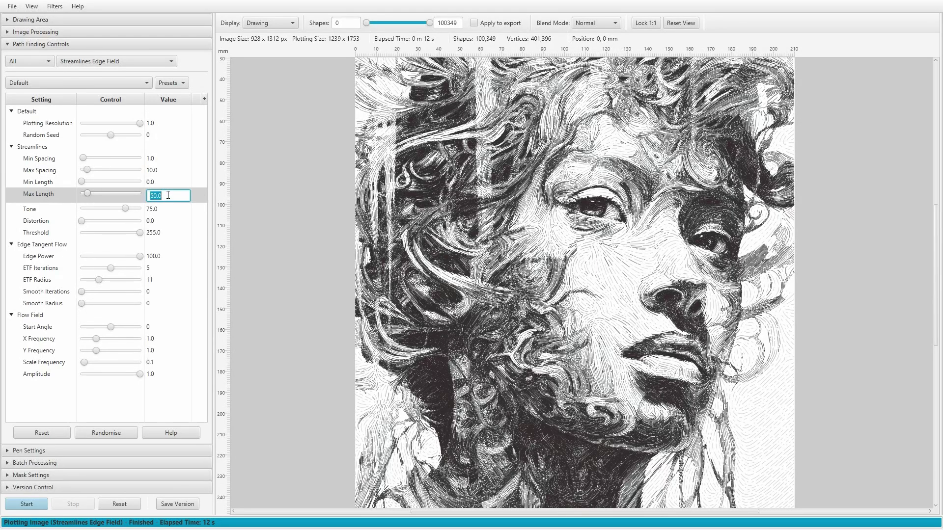
pyautogui.write('4')
pyautogui.press('Return')
pyautogui.click(27, 504)
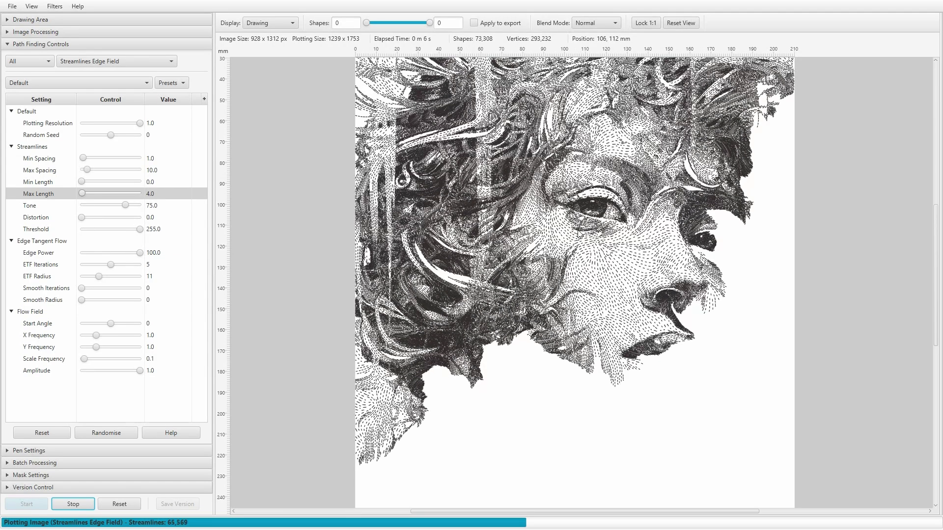
pyautogui.scroll(2, 617, 267)
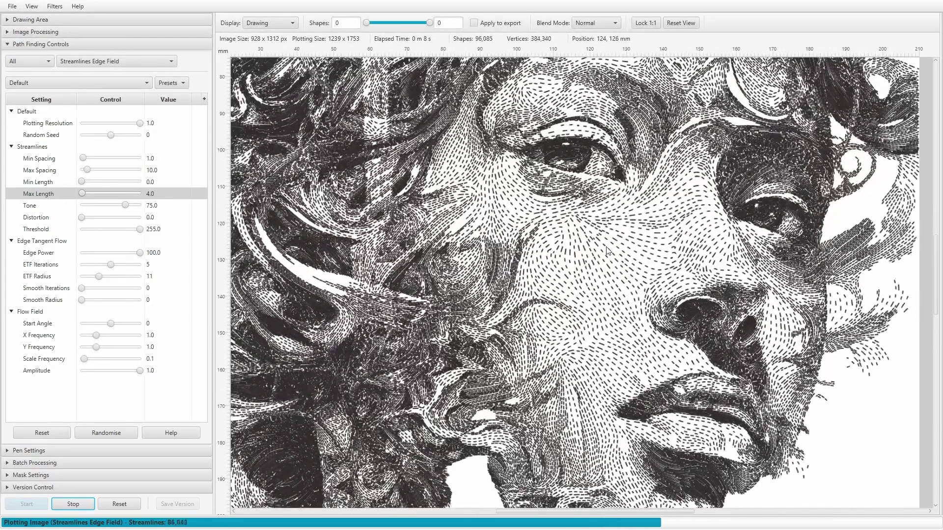
pyautogui.scroll(-2, 608, 250)
pyautogui.scroll(-1, 604, 245)
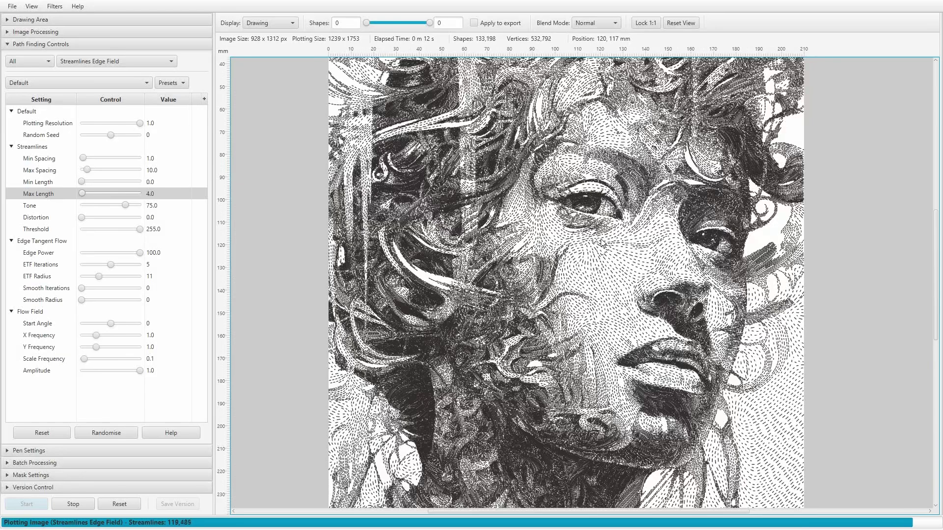
pyautogui.scroll(2, 599, 216)
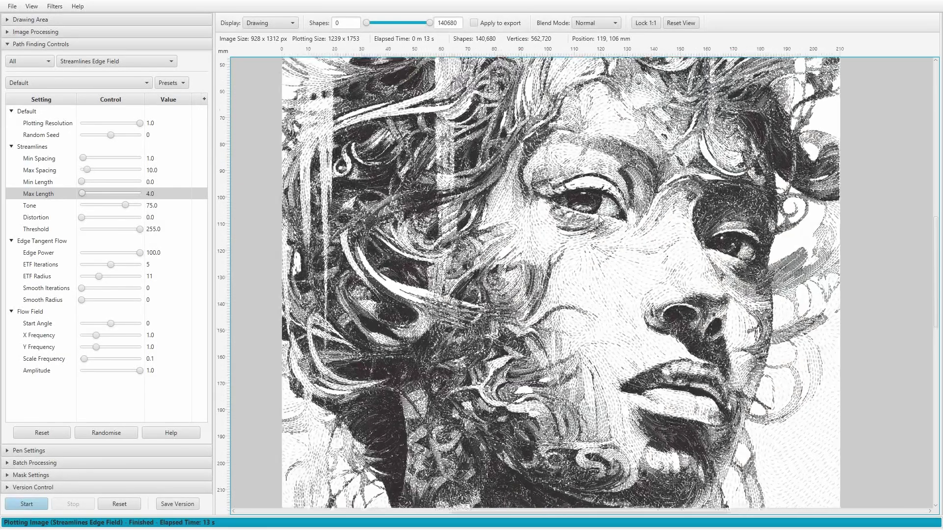
pyautogui.scroll(-2, 537, 220)
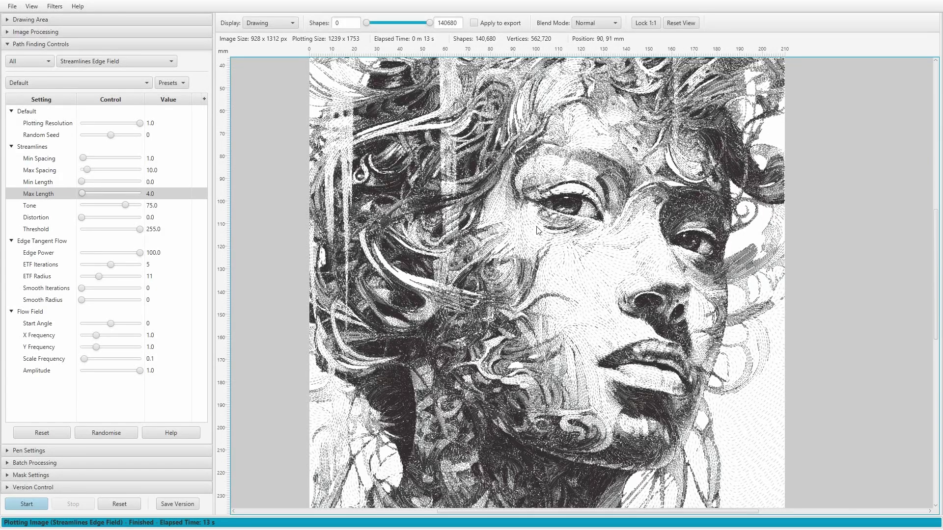
# Set the streamlines' Max Length to 8 and re-plot the drawing.
pyautogui.doubleClick(156, 194)
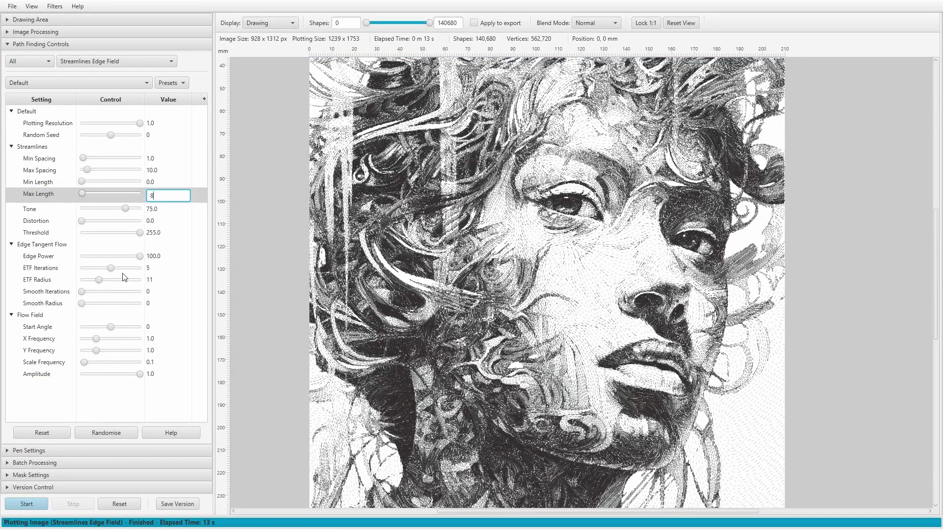
pyautogui.press('Return')
pyautogui.click(25, 504)
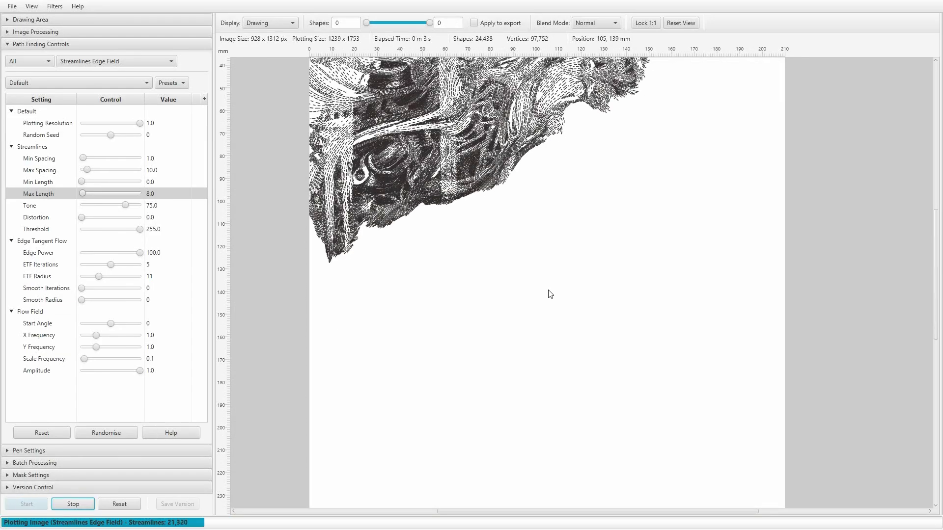
pyautogui.scroll(2, 539, 274)
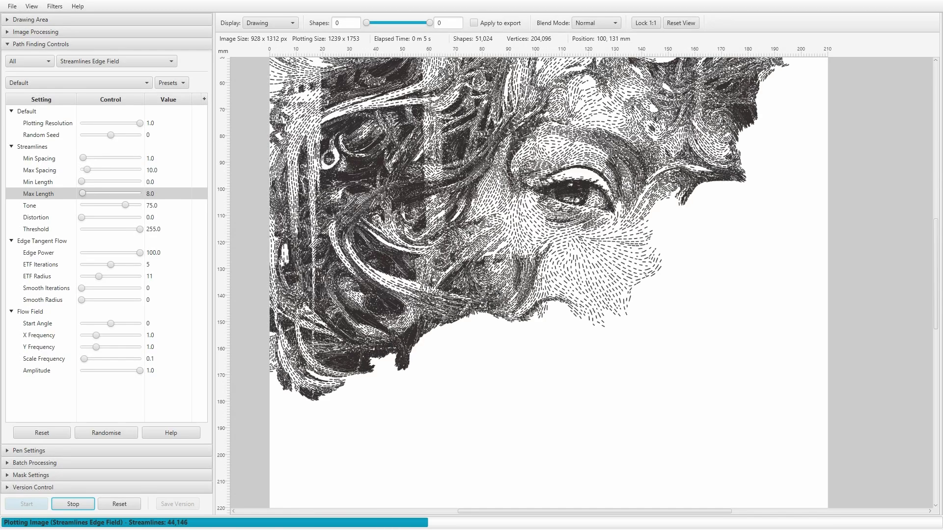
# Set the streamlines' Max Length to 1, stop the running plot and start a new one.
pyautogui.doubleClick(161, 195)
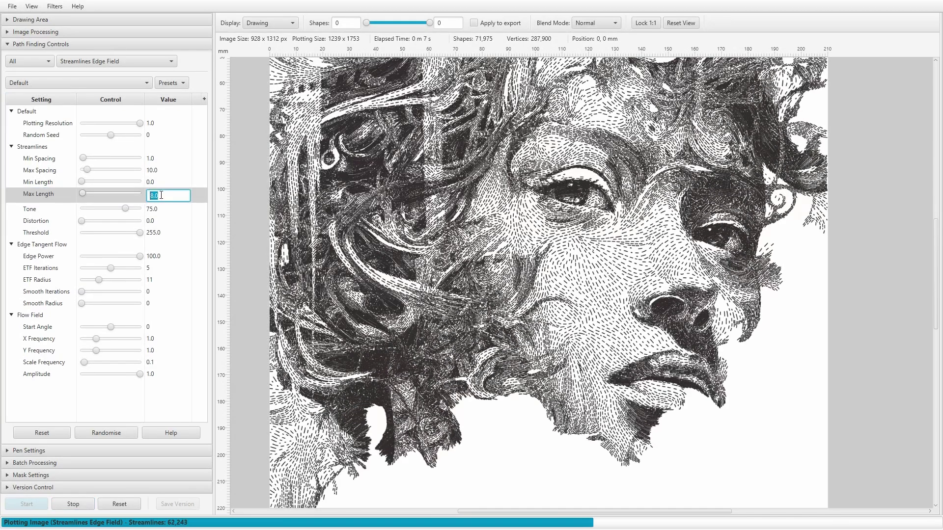
pyautogui.write('1')
pyautogui.press('Return')
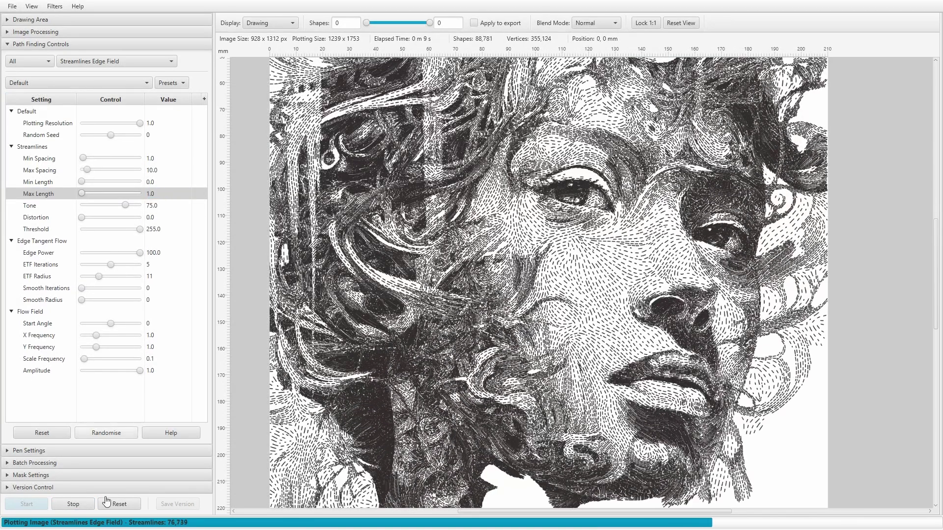
pyautogui.click(73, 504)
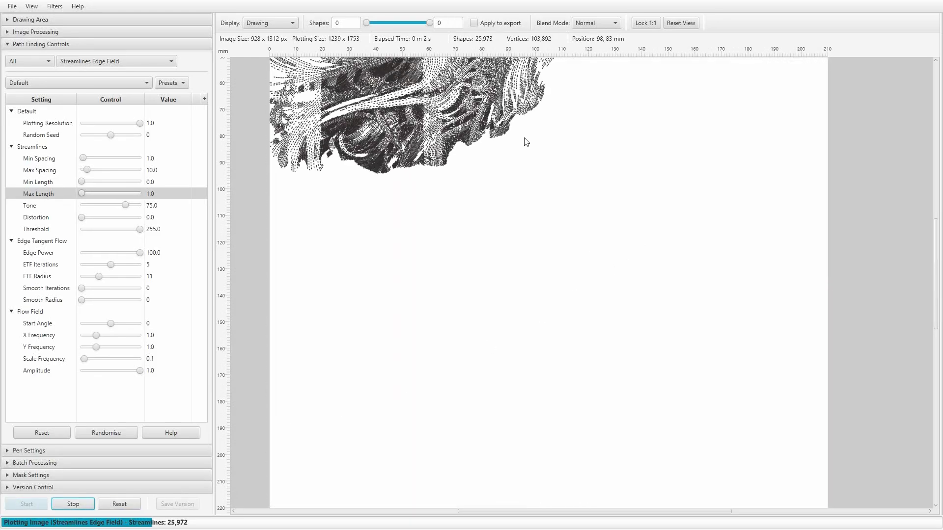
pyautogui.scroll(4, 525, 147)
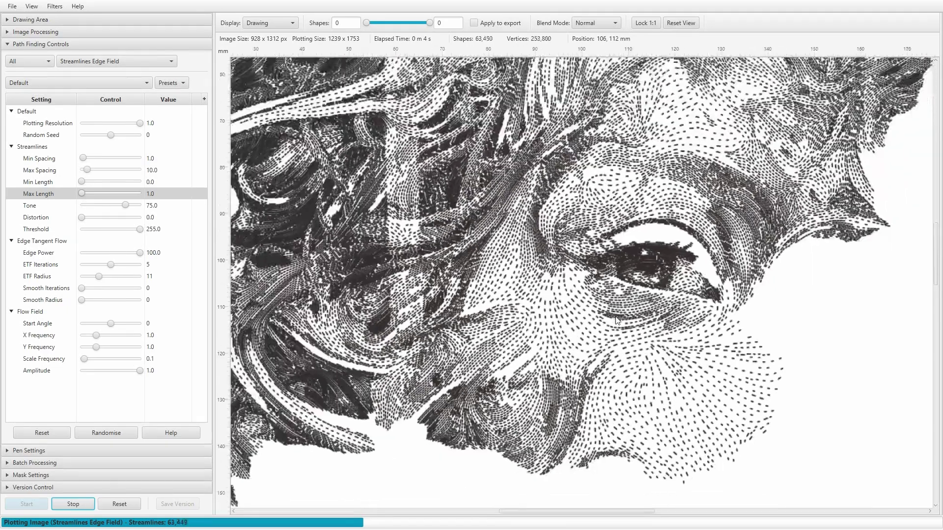
# Reset the streamlines' Max Length to its default of 50.
pyautogui.click(681, 22)
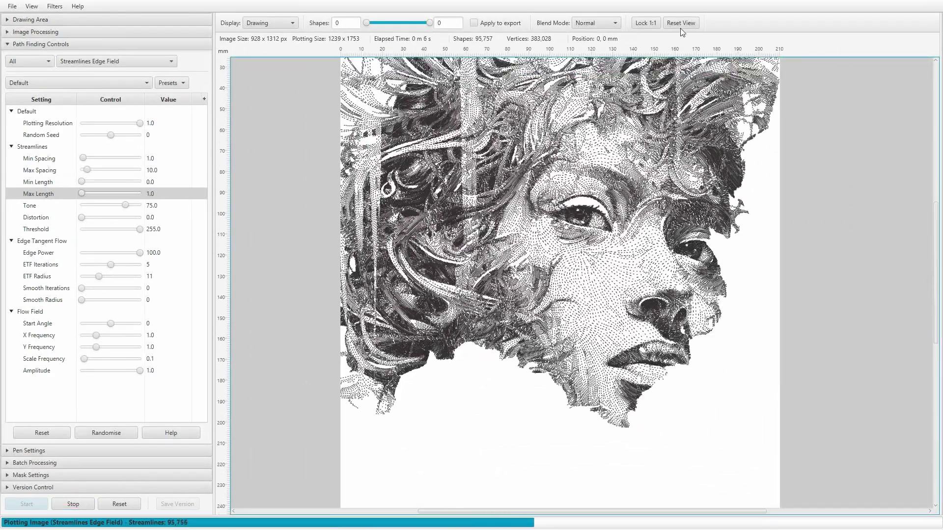
pyautogui.rightClick(55, 196)
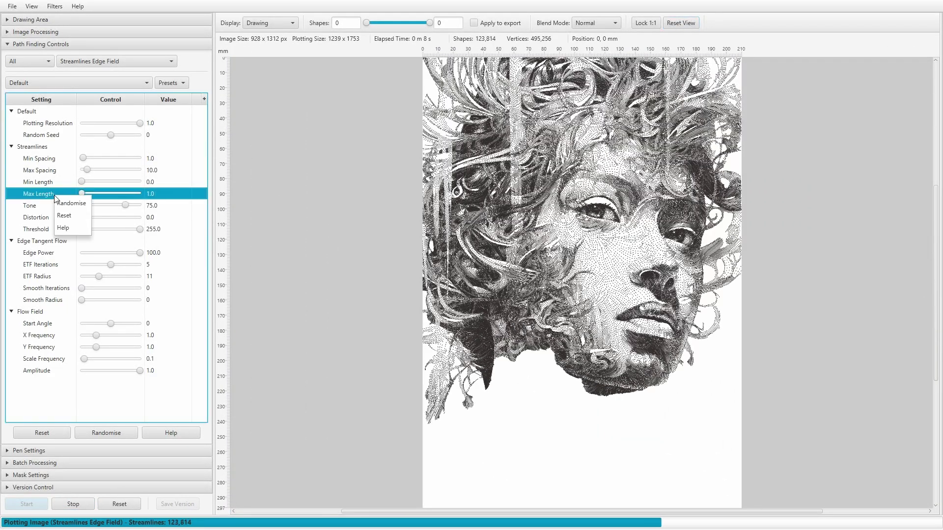
pyautogui.click(62, 215)
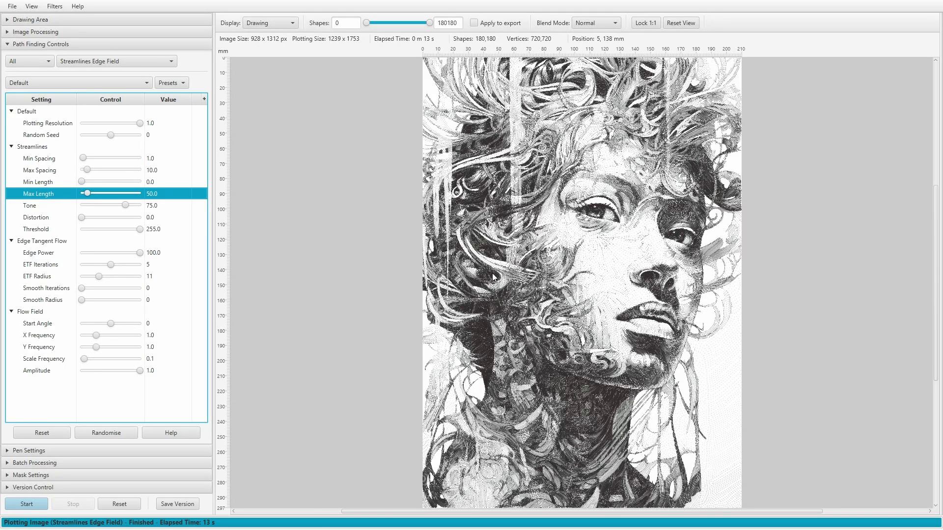
# Set the streamlines' Distortion to 100, re-plot the drawing and inspect the strokes around the face.
pyautogui.moveTo(83, 218); pyautogui.dragTo(234, 225)
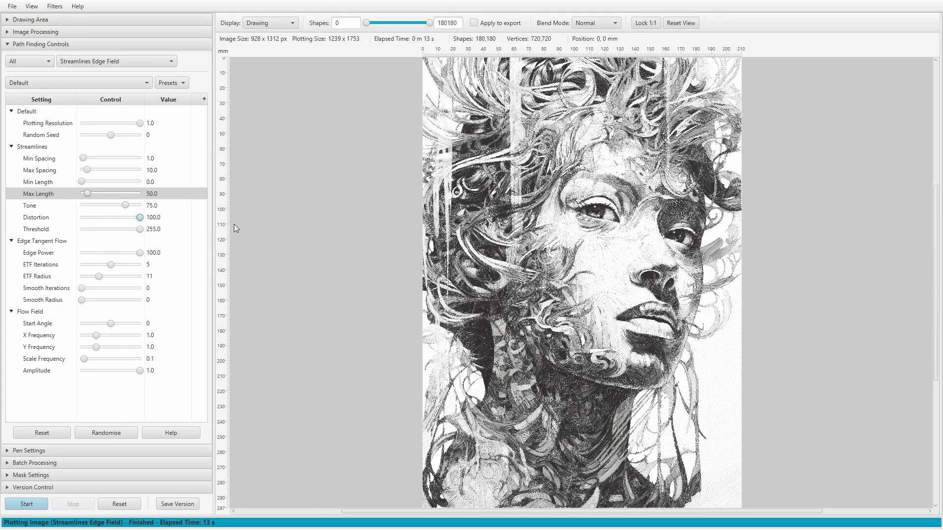
pyautogui.click(41, 501)
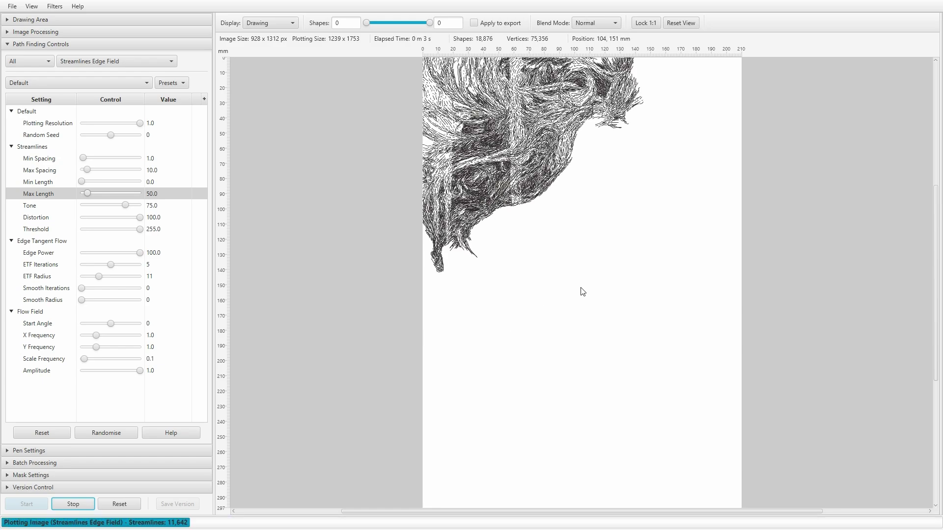
pyautogui.scroll(2, 595, 268)
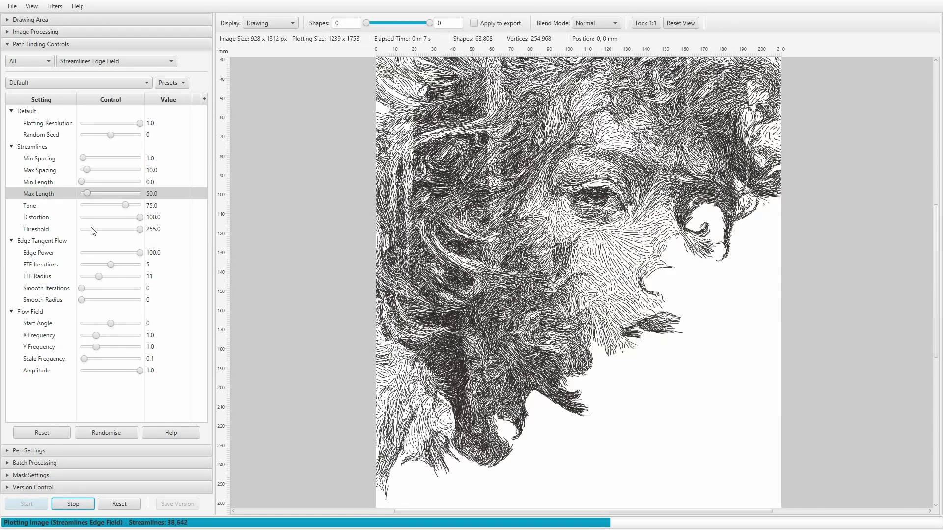
pyautogui.doubleClick(154, 218)
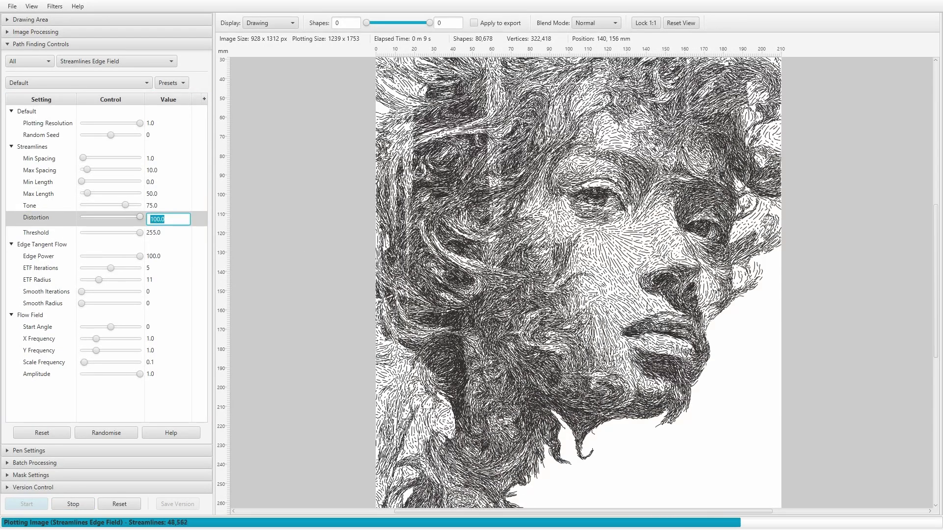
pyautogui.scroll(5, 592, 254)
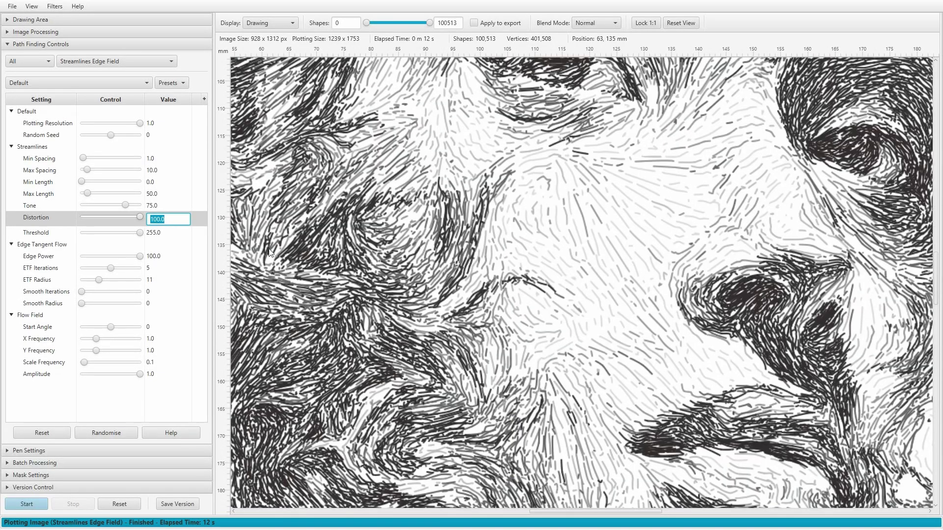
pyautogui.scroll(-6, 519, 259)
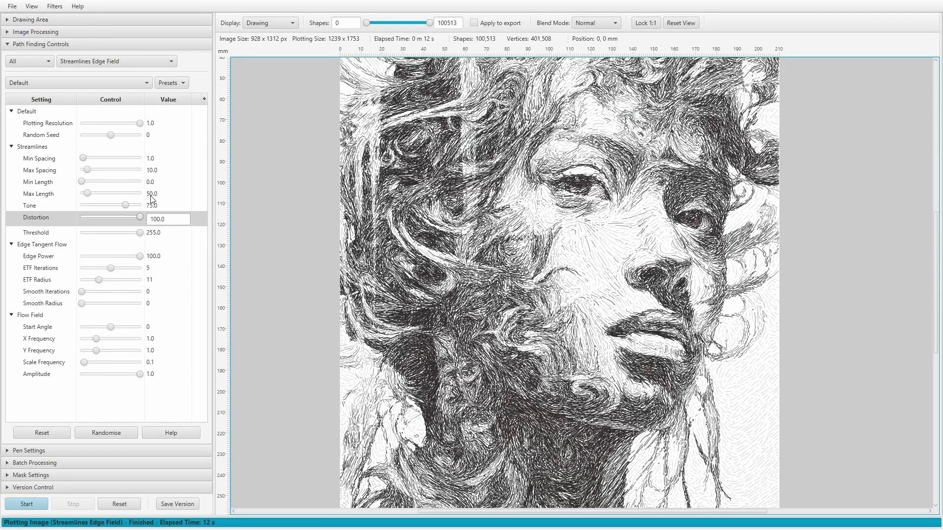
pyautogui.scroll(1, 590, 255)
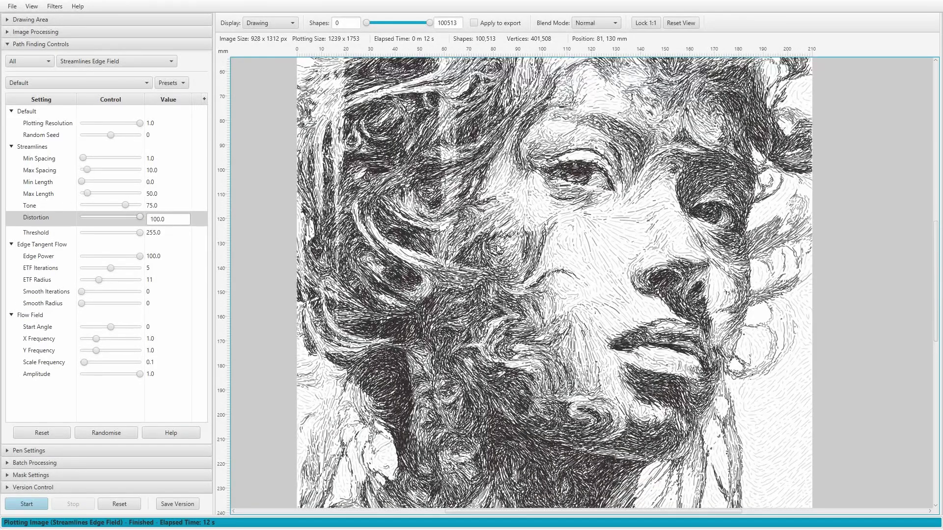
pyautogui.scroll(3, 582, 253)
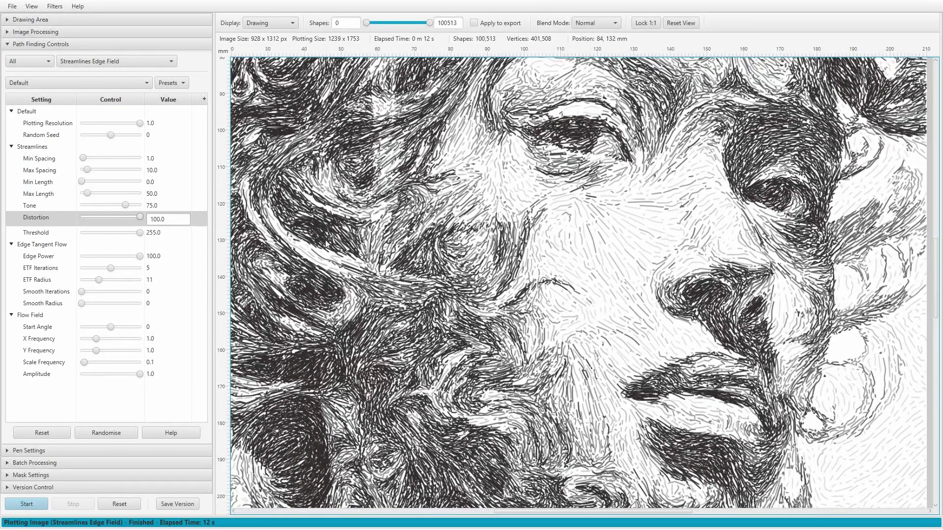
# Set the streamlines' Distortion to 35, re-plot the drawing and examine the strokes on the face and hair.
pyautogui.click(159, 219)
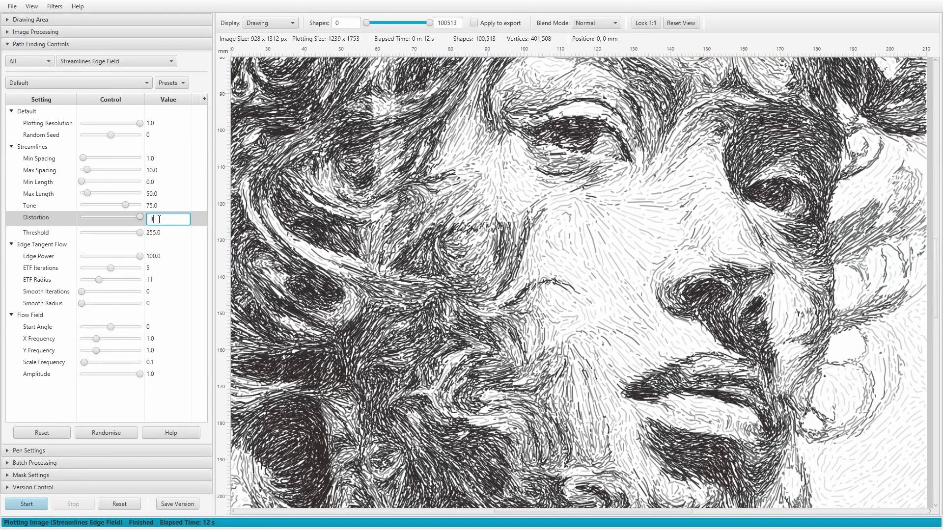
pyautogui.write('35')
pyautogui.press('Return')
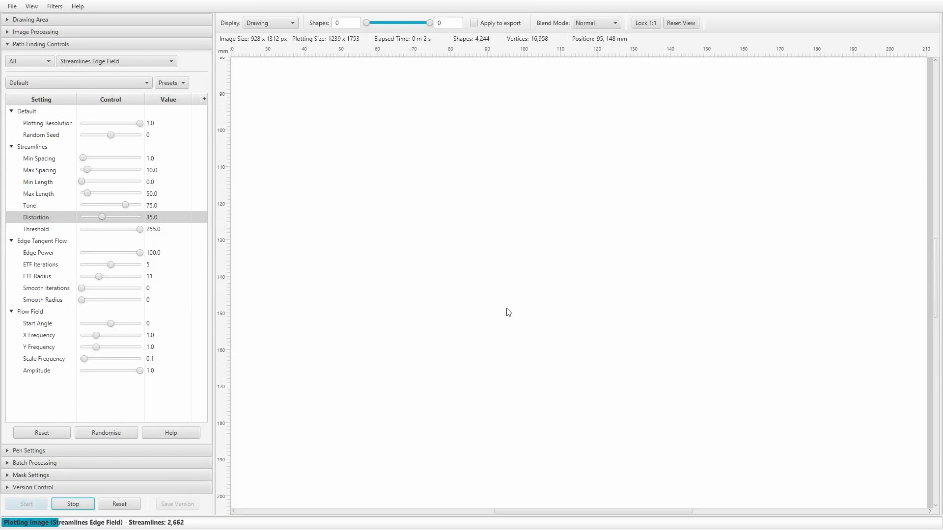
pyautogui.scroll(-3, 512, 309)
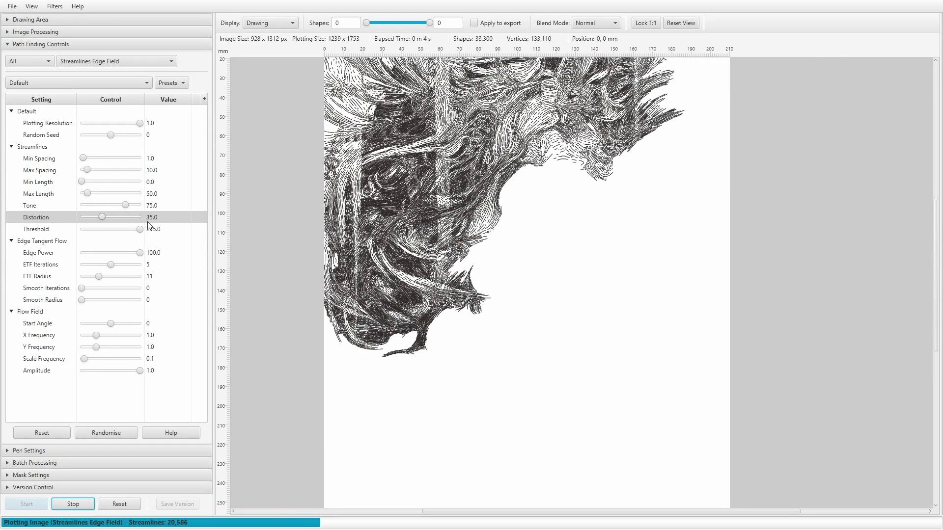
pyautogui.scroll(3, 524, 212)
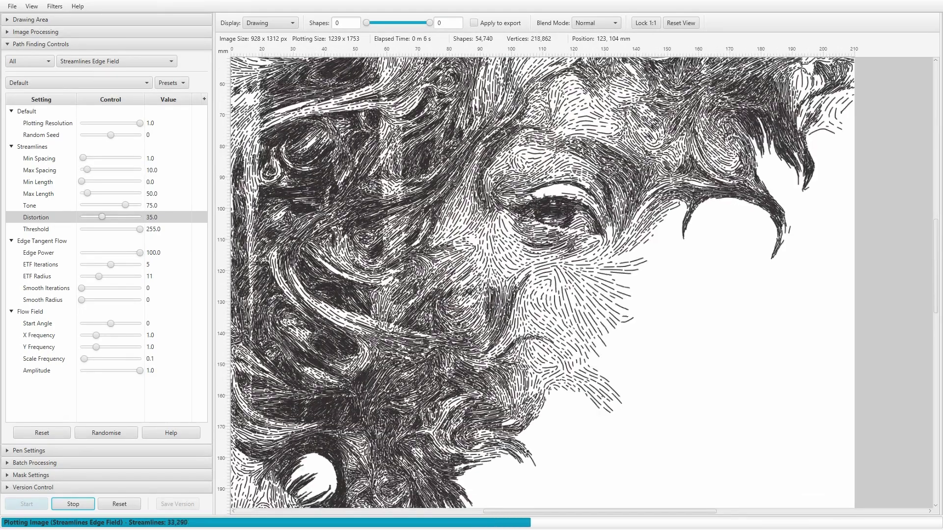
pyautogui.scroll(1, 605, 274)
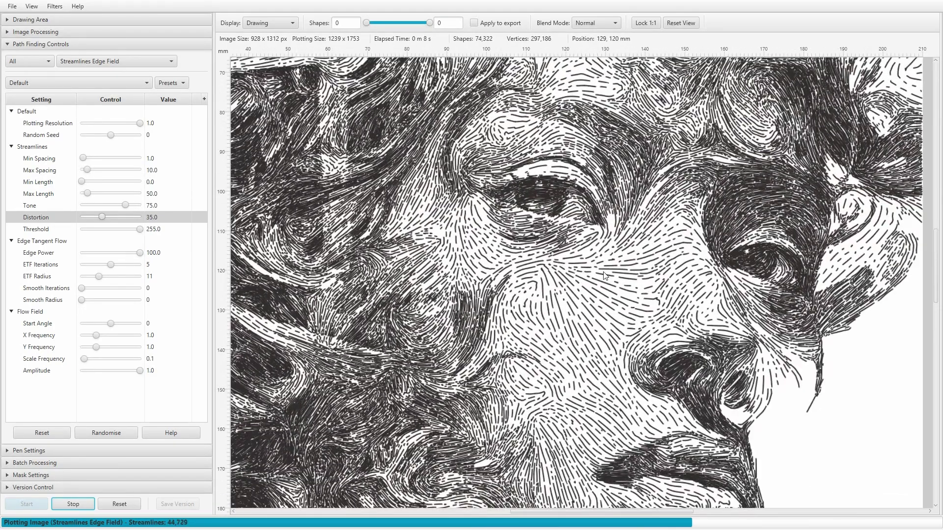
pyautogui.scroll(-1, 605, 276)
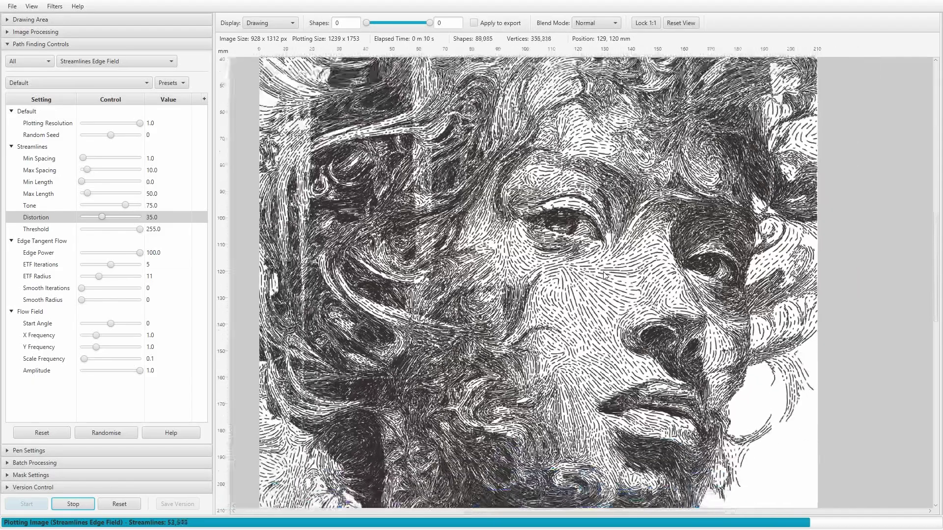
pyautogui.scroll(-5, 604, 275)
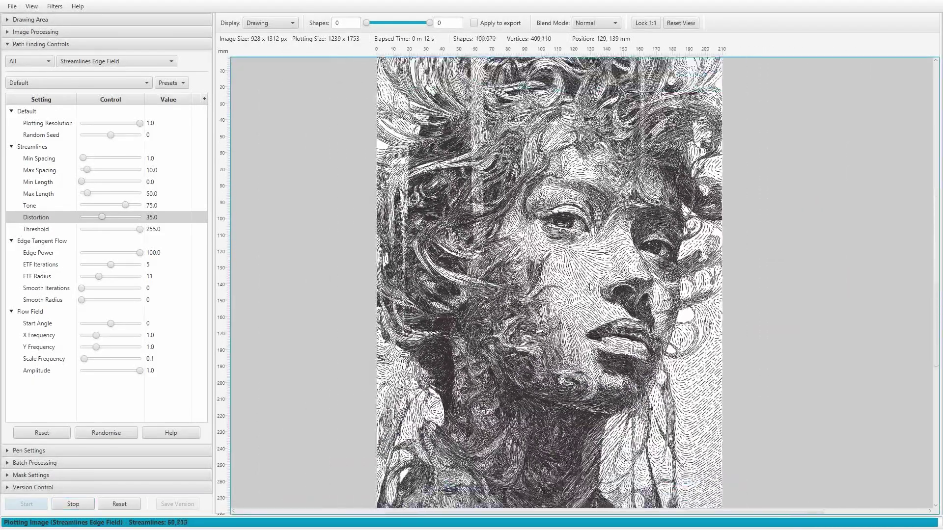
pyautogui.moveTo(584, 299); pyautogui.dragTo(573, 280)
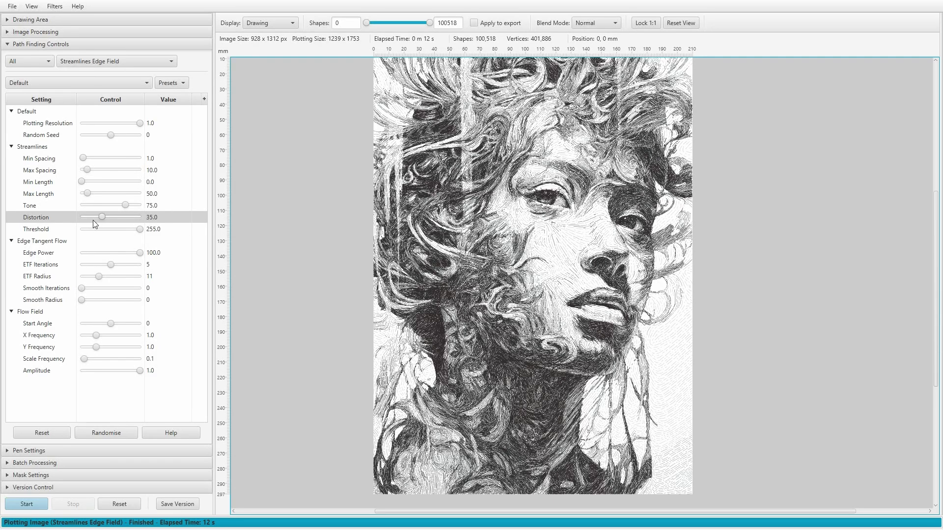
# Set the streamlines' Threshold to 125 and re-plot the drawing.
pyautogui.click(50, 229)
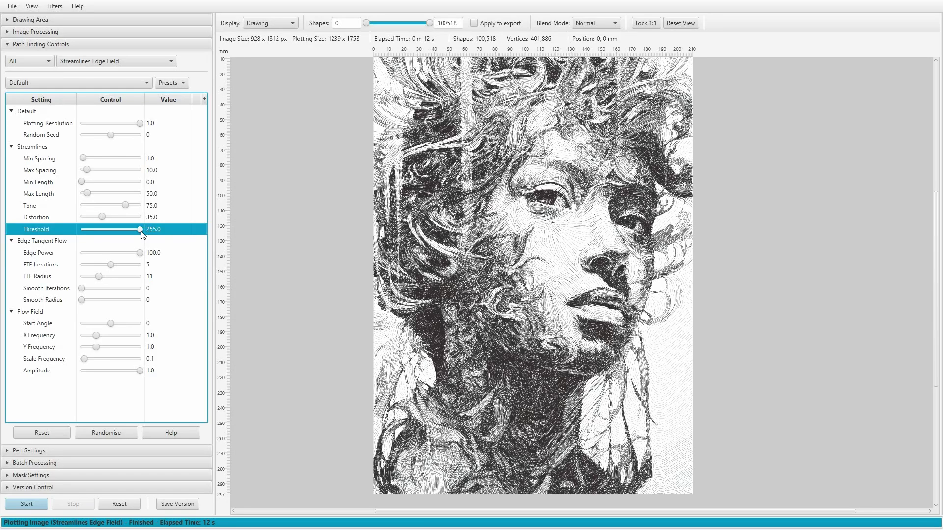
pyautogui.click(153, 231)
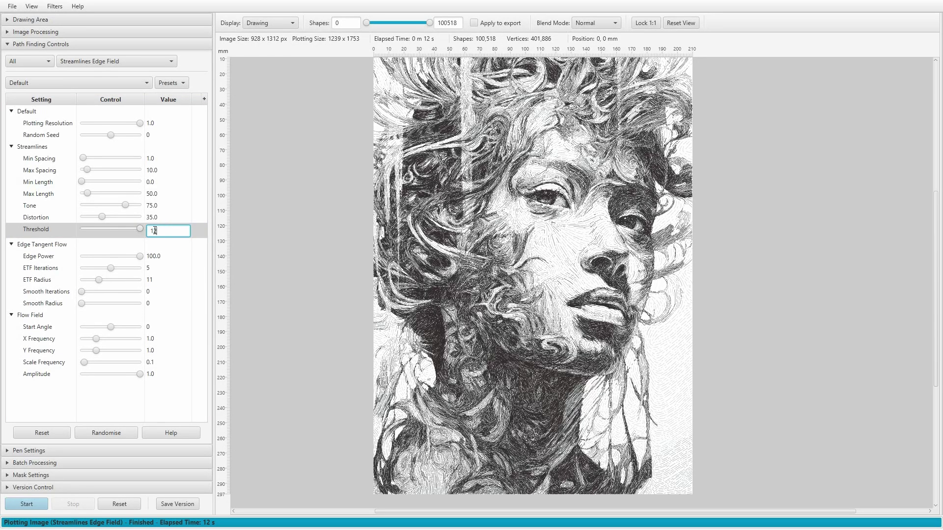
pyautogui.press('Return')
pyautogui.click(36, 507)
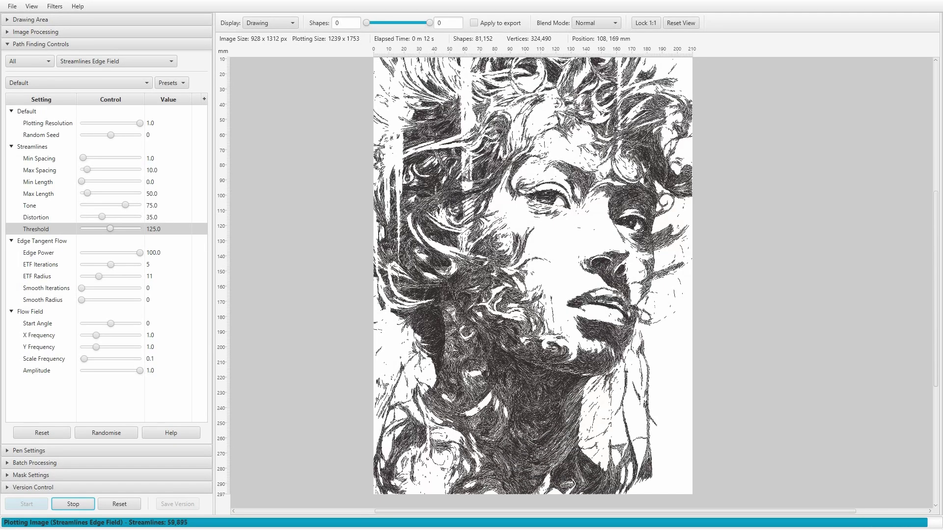
pyautogui.scroll(2, 571, 249)
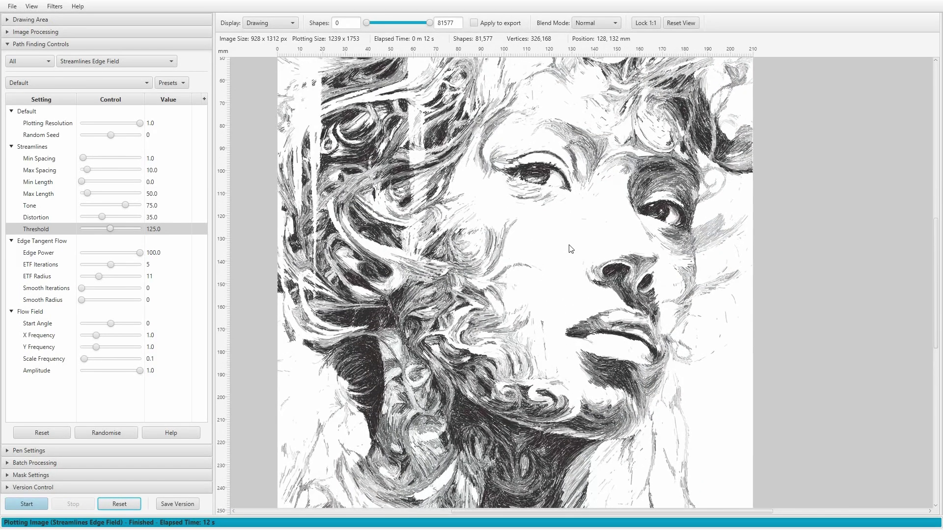
pyautogui.scroll(-3, 572, 249)
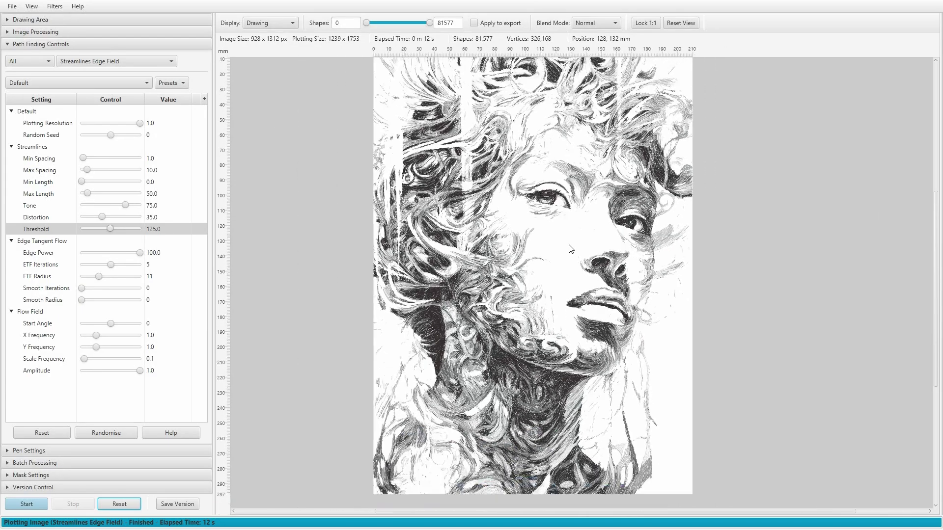
# Display the source image for comparison and raise the streamlines' Threshold to about 250.
pyautogui.click(273, 23)
pyautogui.click(269, 12)
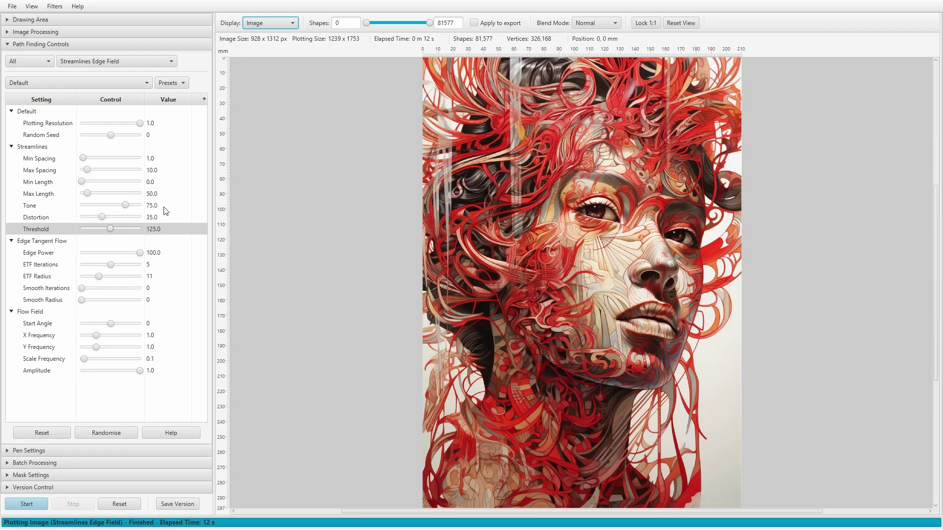
pyautogui.moveTo(110, 228); pyautogui.dragTo(138, 233)
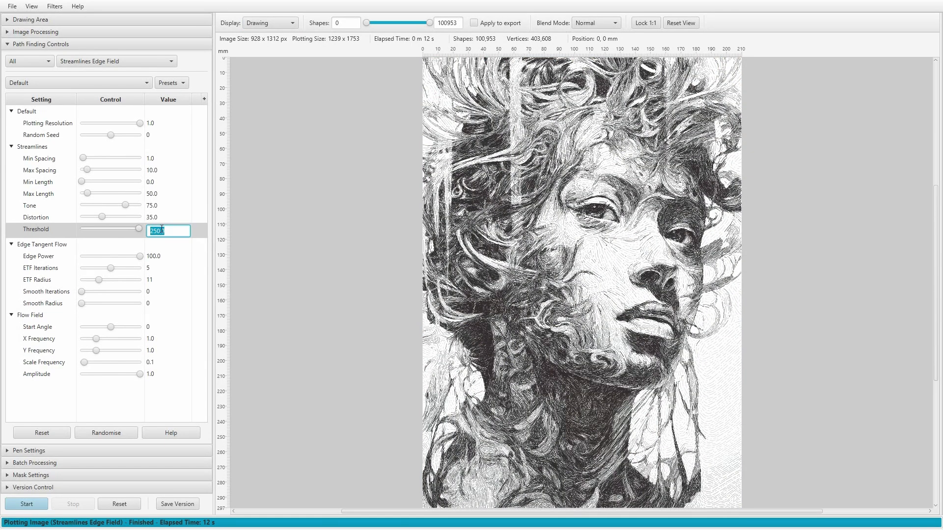
# Set the streamlines' Threshold to 225, re-plot the drawing and inspect the light areas.
pyautogui.press('BackSpace')
pyautogui.press('Return')
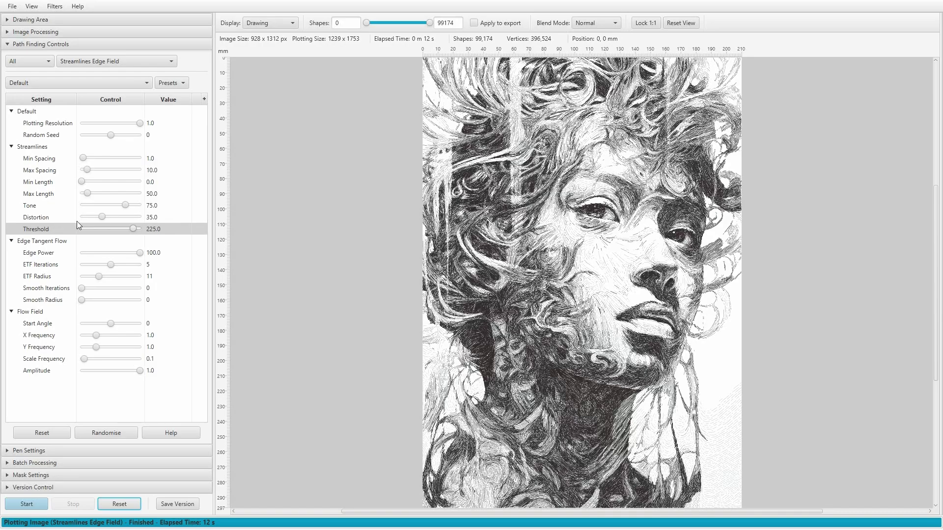
pyautogui.scroll(3, 652, 278)
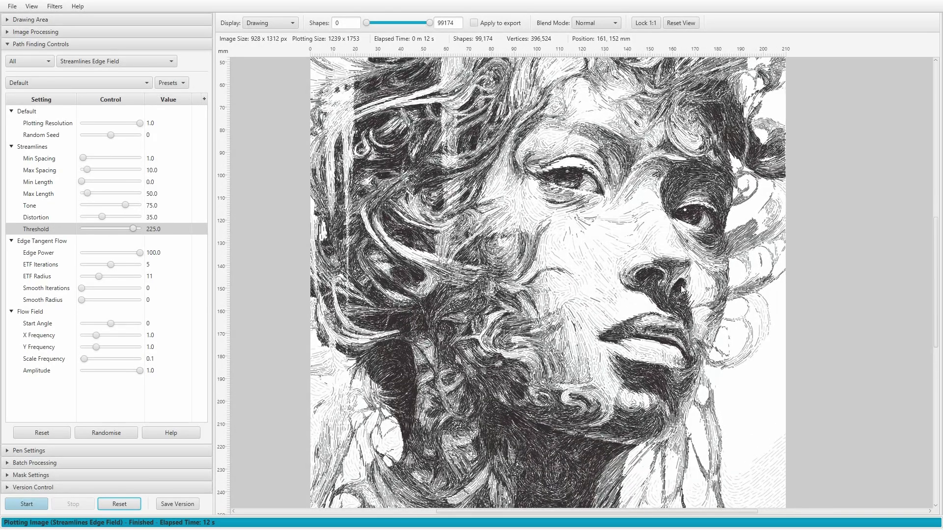
pyautogui.scroll(-5, 683, 290)
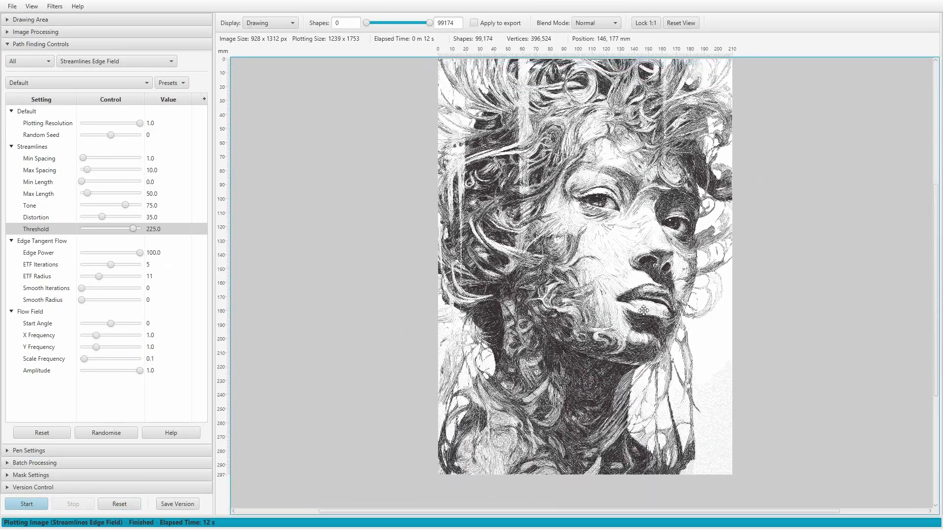
pyautogui.moveTo(643, 310); pyautogui.dragTo(645, 315)
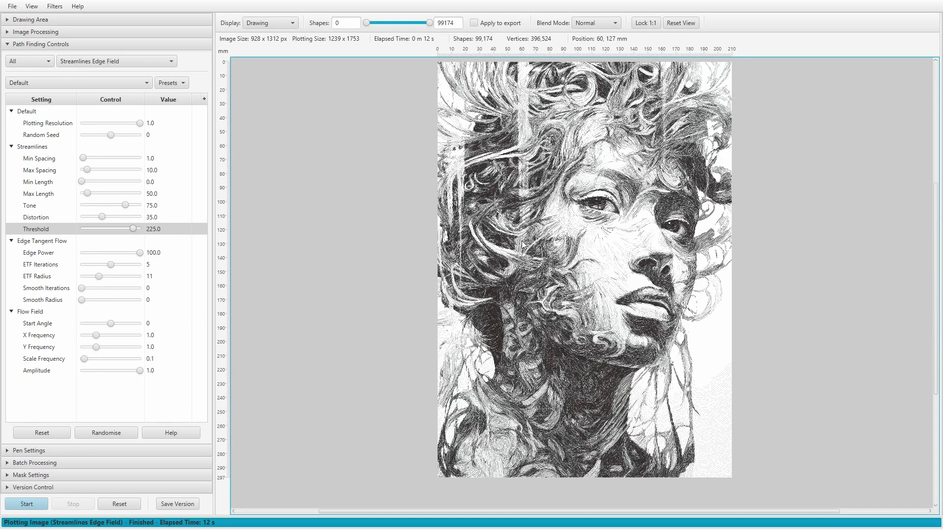
# Reset the path finding settings to their defaults and re-plot the drawing.
pyautogui.click(40, 229)
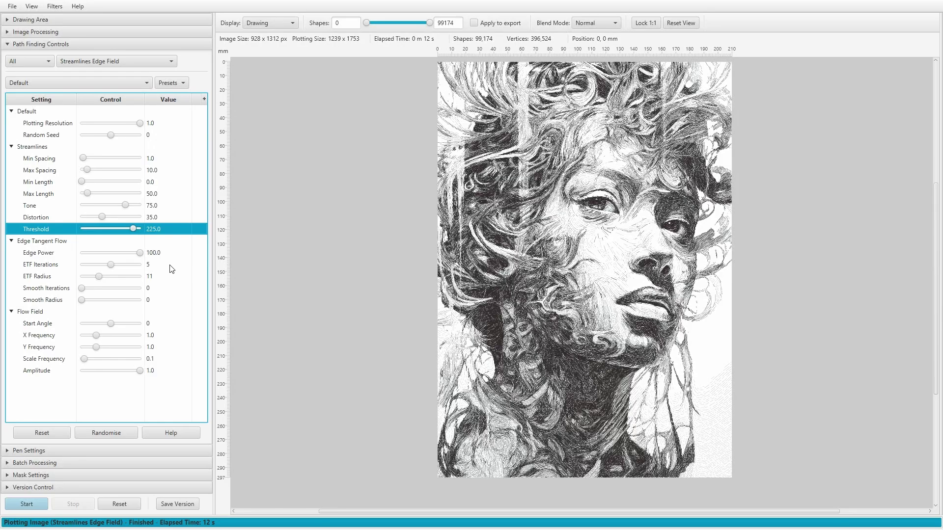
pyautogui.click(45, 431)
pyautogui.click(27, 504)
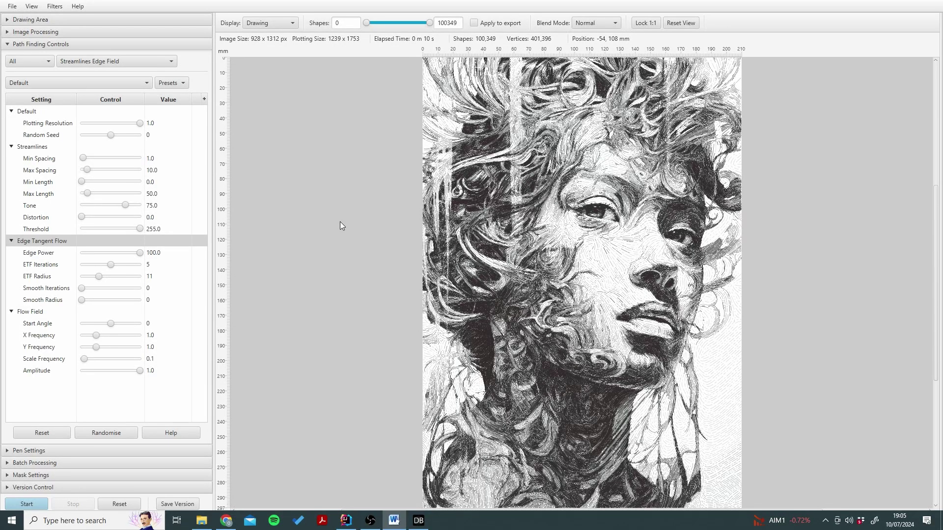
# Set the edge tangent flow's ETF Iterations to 0 and re-plot the drawing.
pyautogui.click(29, 254)
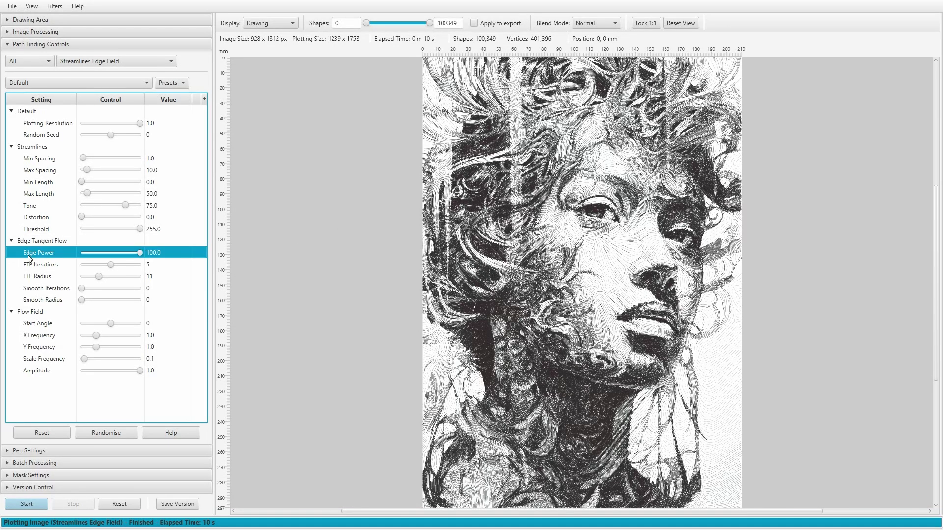
pyautogui.click(53, 269)
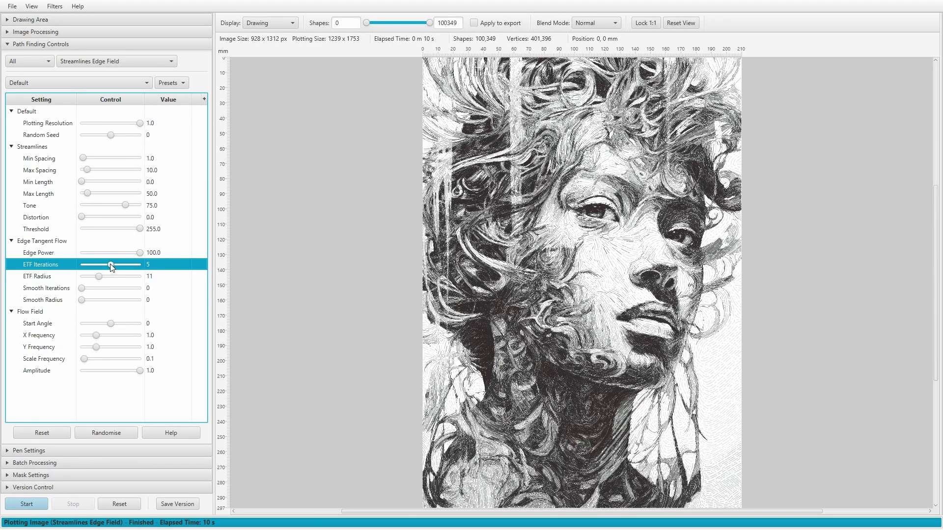
pyautogui.moveTo(112, 266); pyautogui.dragTo(72, 269)
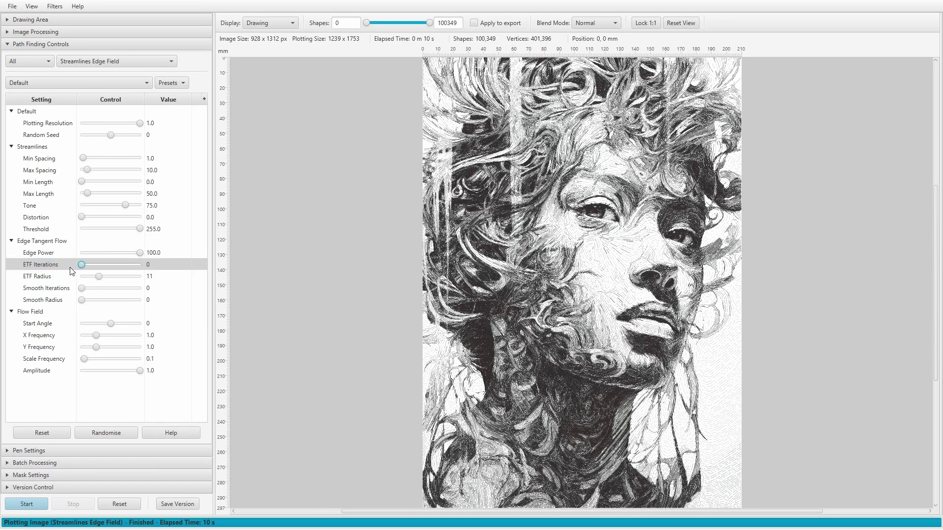
pyautogui.click(25, 503)
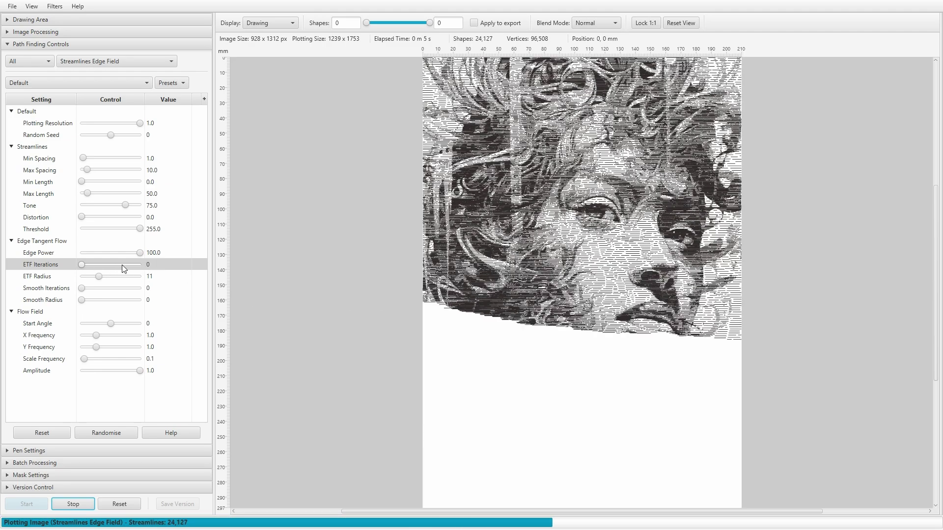
# Set the edge tangent flow's ETF Iterations to 1.
pyautogui.doubleClick(166, 264)
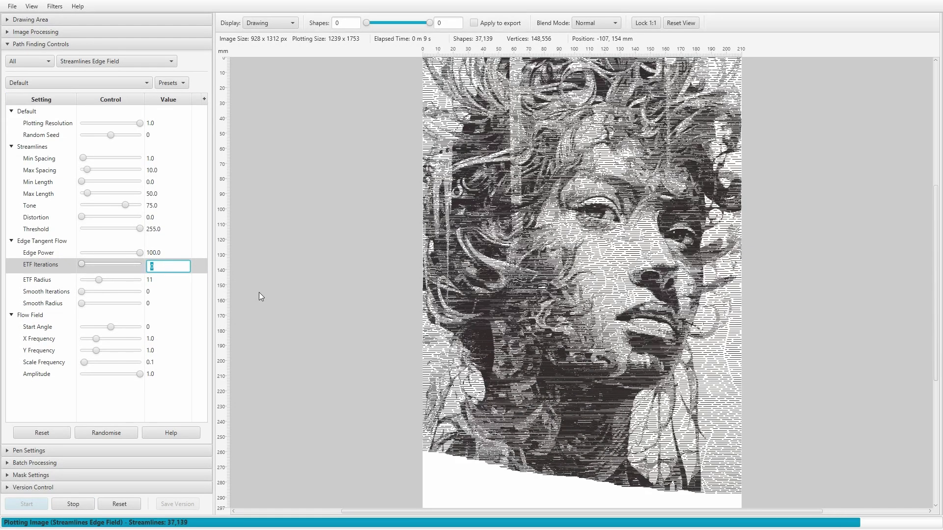
pyautogui.write('1')
pyautogui.press('Return')
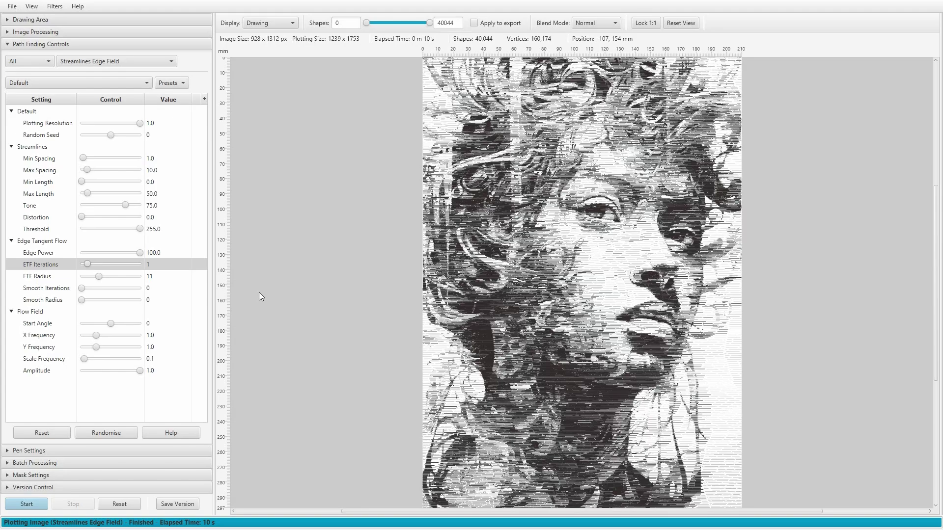
# Re-plot the drawing with one ETF iteration and inspect the line flow around the eyes and cheek.
pyautogui.click(38, 504)
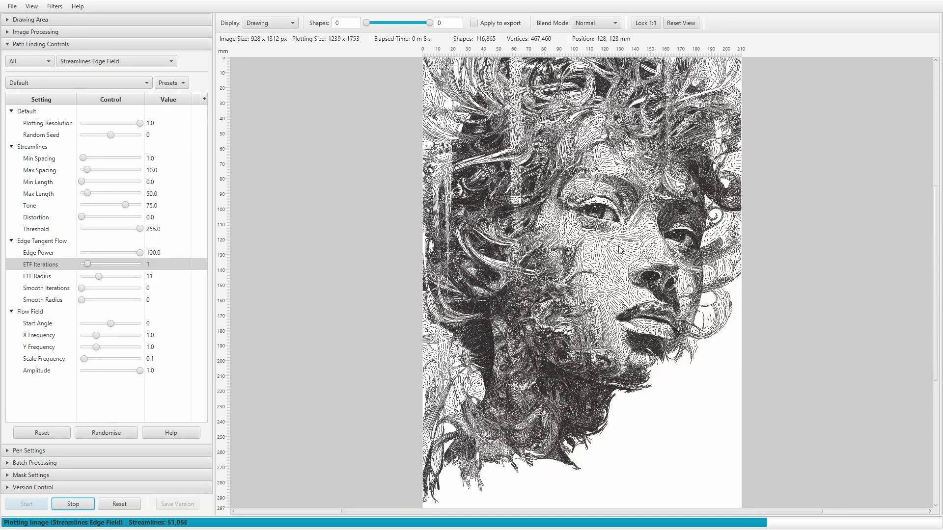
pyautogui.scroll(1, 621, 246)
pyautogui.scroll(3, 621, 246)
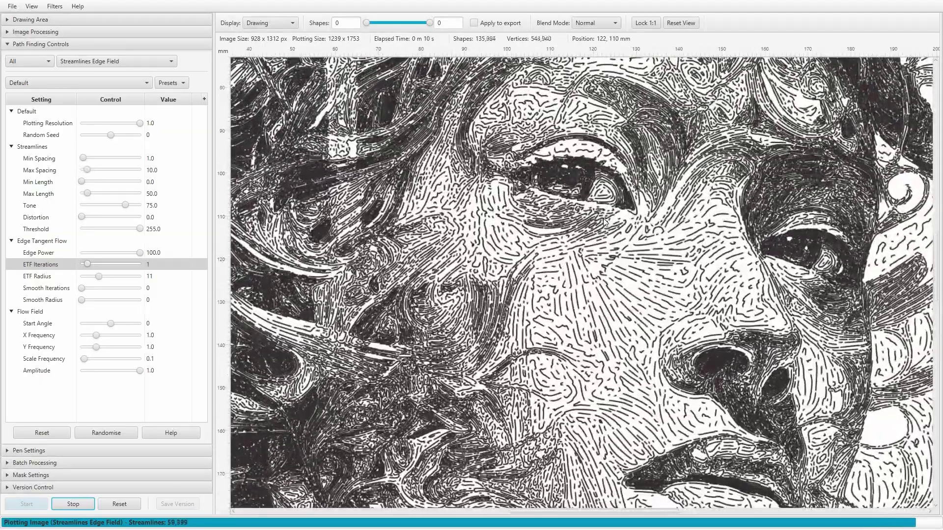
pyautogui.scroll(-4, 603, 218)
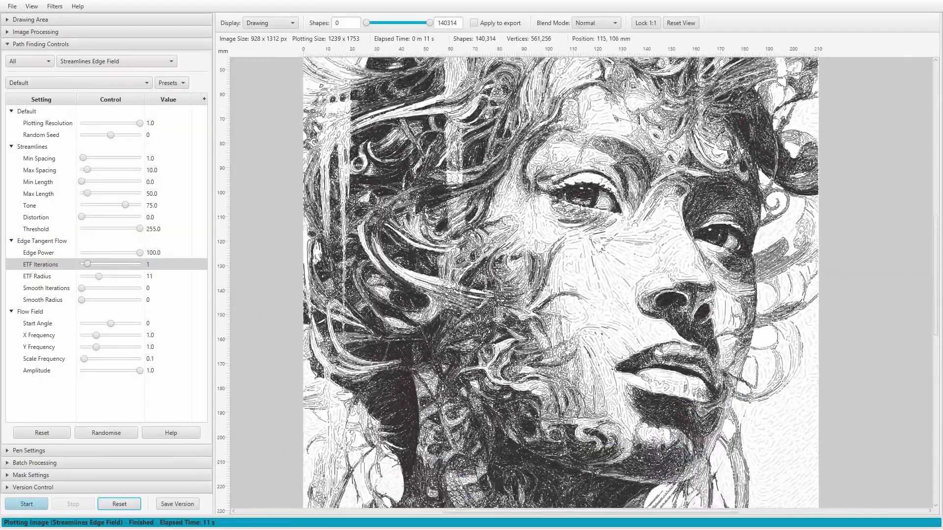
pyautogui.scroll(3, 584, 173)
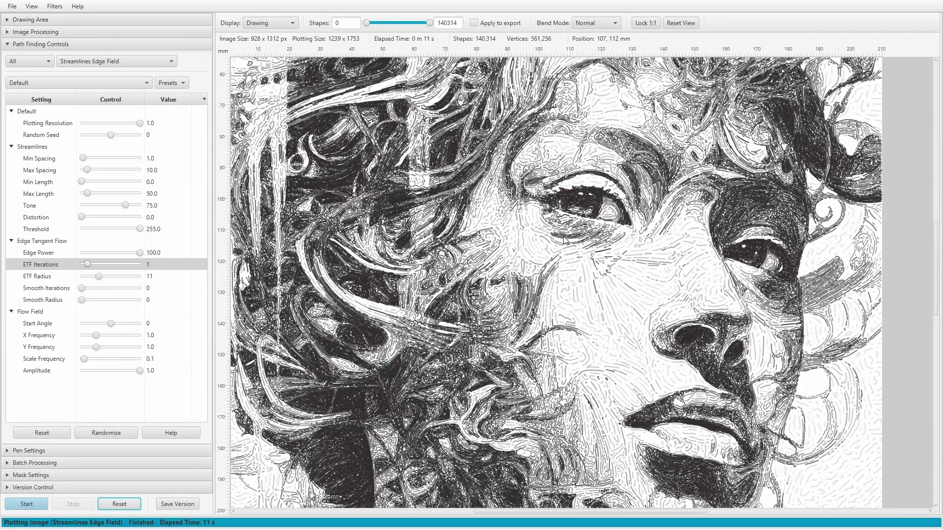
pyautogui.scroll(-3, 564, 241)
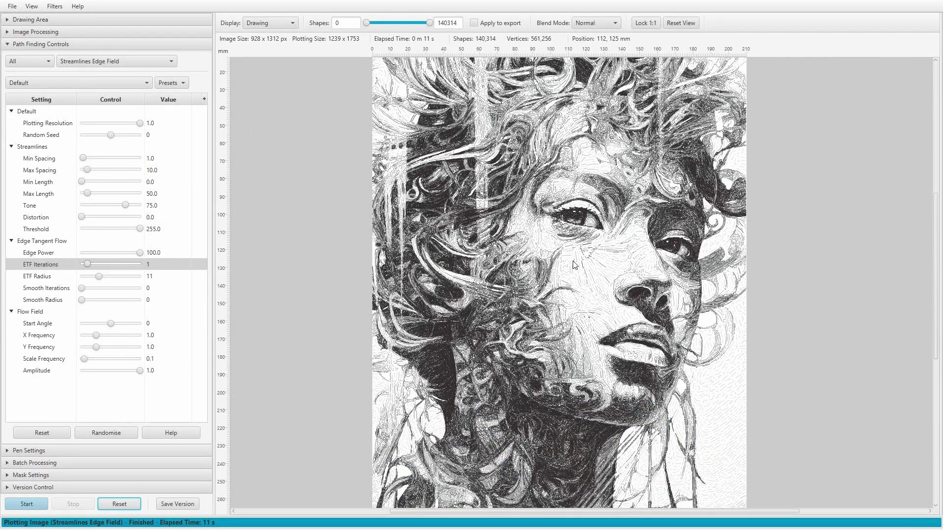
pyautogui.scroll(1, 575, 265)
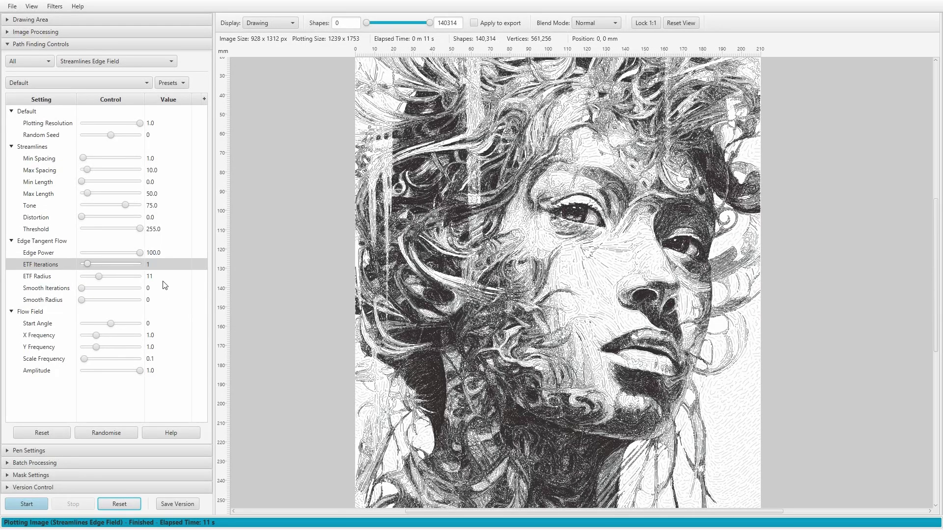
# Set the edge tangent flow's ETF Radius to 3, re-plot the drawing and inspect the face.
pyautogui.click(102, 278)
pyautogui.moveTo(101, 278); pyautogui.dragTo(80, 278)
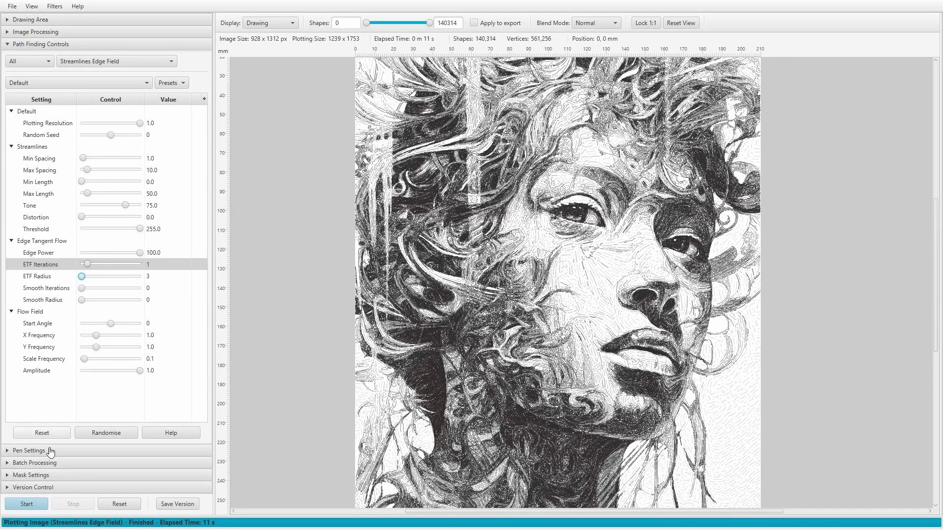
pyautogui.click(27, 504)
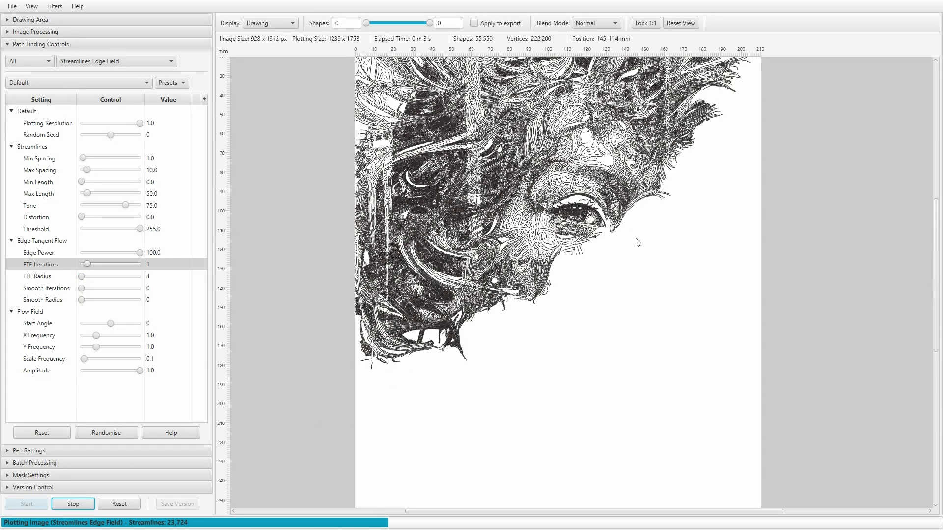
pyautogui.scroll(4, 593, 213)
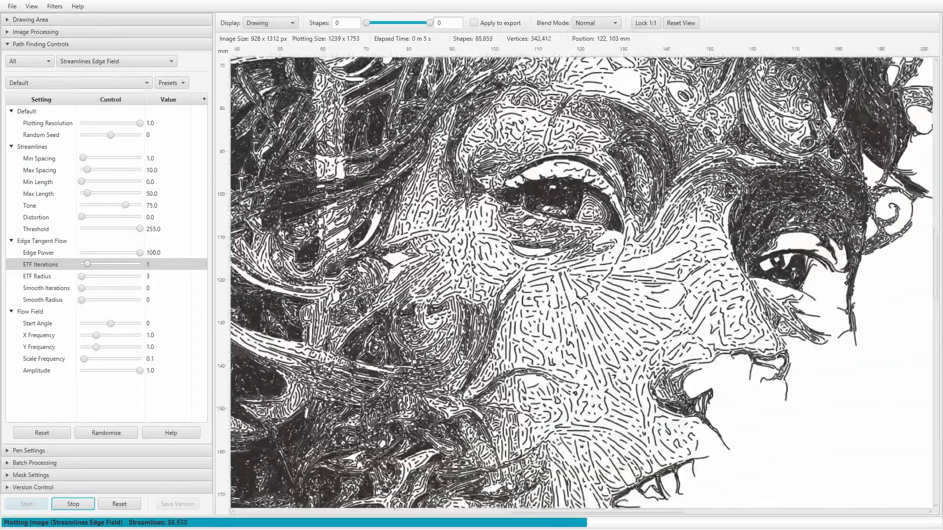
pyautogui.scroll(1, 595, 212)
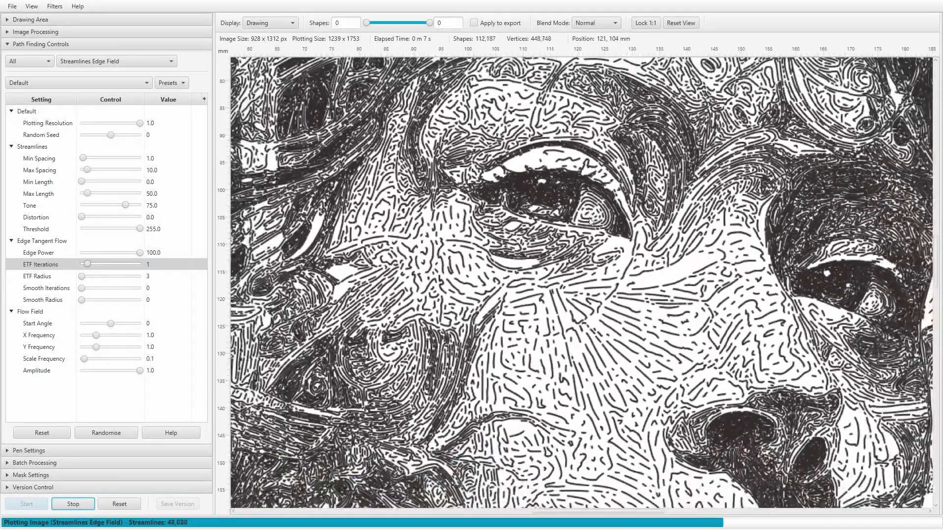
pyautogui.scroll(-6, 591, 221)
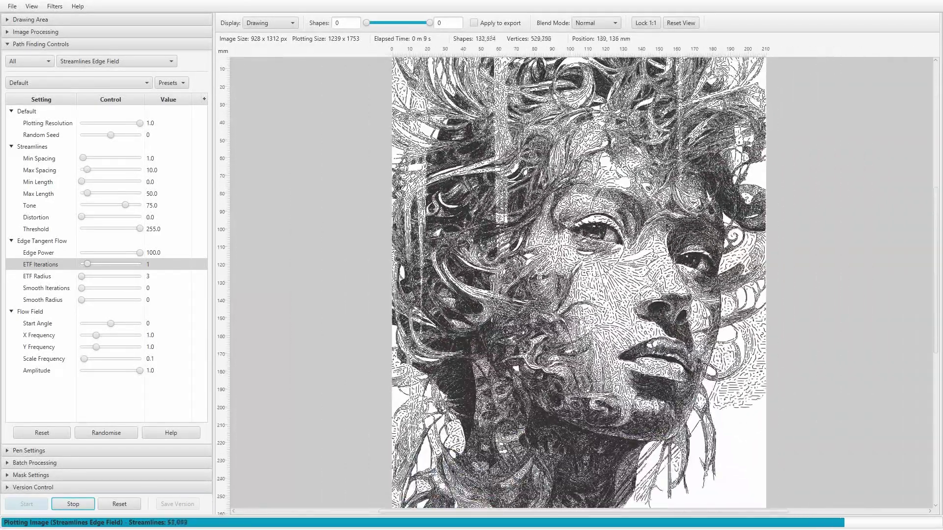
pyautogui.scroll(-2, 608, 297)
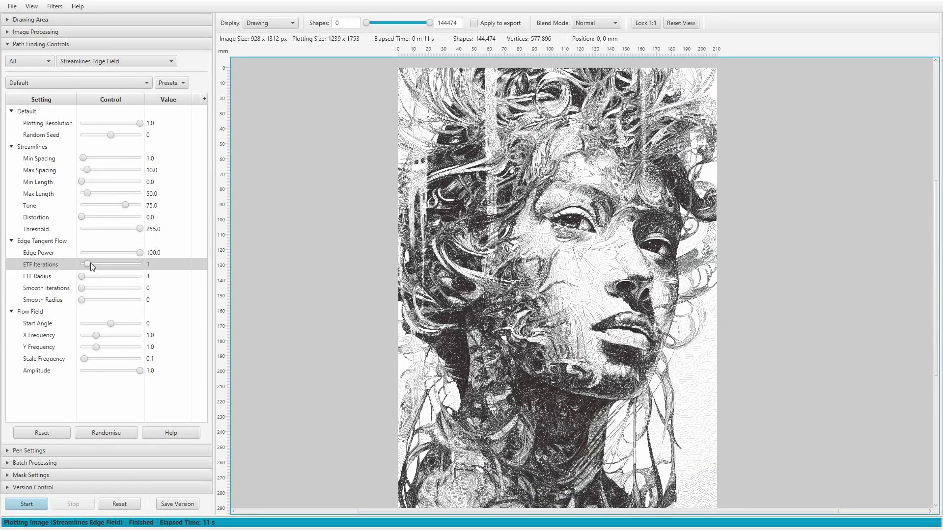
# Set the edge tangent flow's ETF Iterations to 10, re-plot the drawing and inspect the eye area.
pyautogui.moveTo(88, 266); pyautogui.dragTo(140, 265)
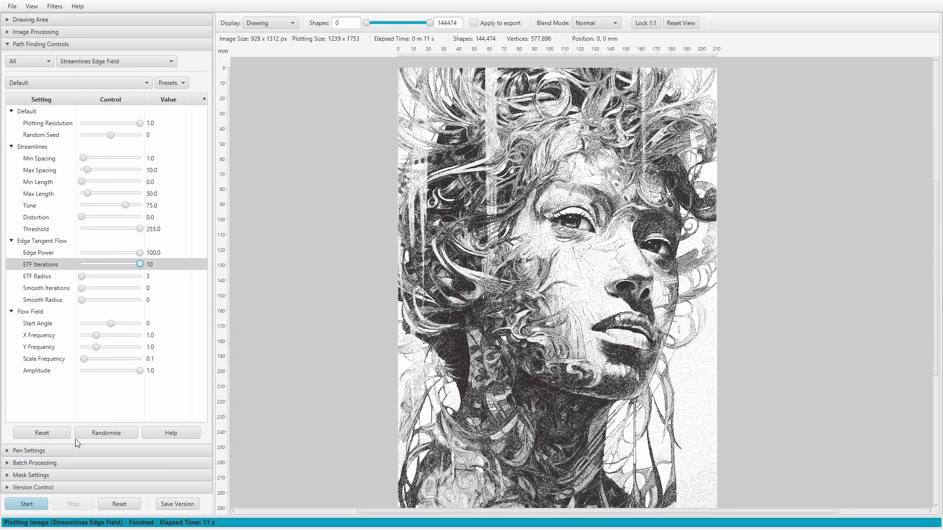
pyautogui.click(25, 505)
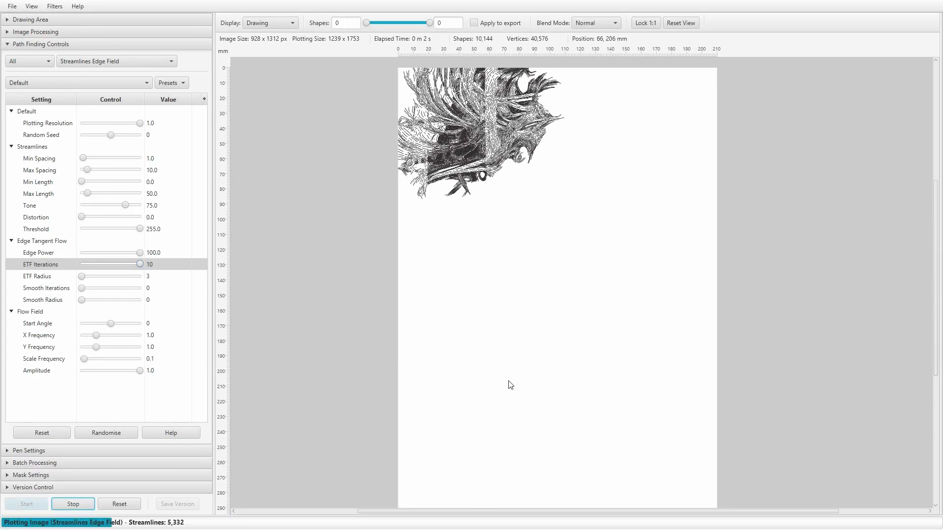
pyautogui.scroll(2, 535, 303)
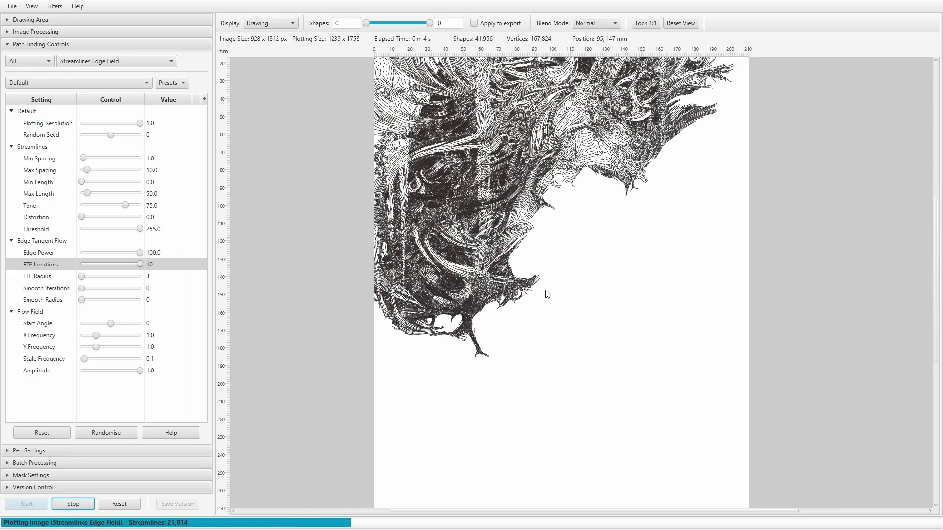
pyautogui.scroll(3, 599, 226)
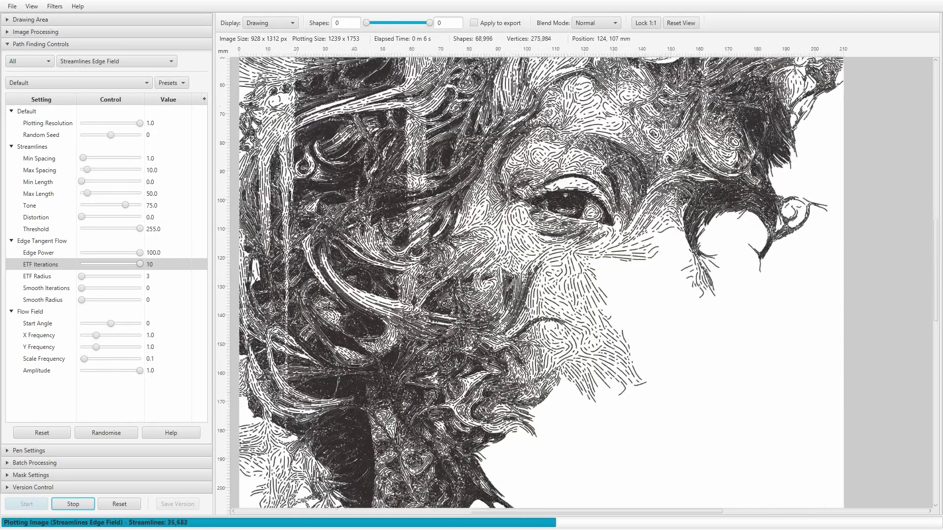
pyautogui.scroll(1, 599, 226)
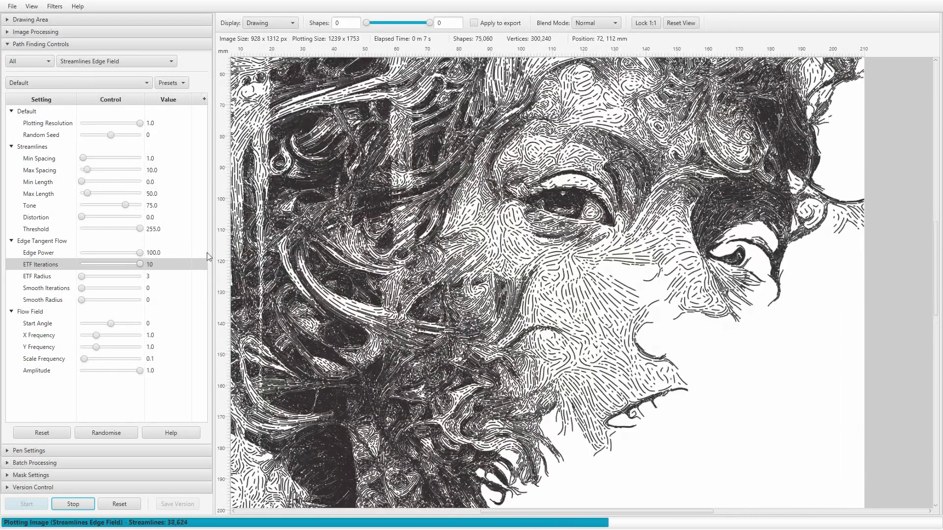
# Reset the ETF Radius to its default of 11, re-plot the drawing and inspect the portrait up close.
pyautogui.rightClick(64, 281)
pyautogui.click(73, 294)
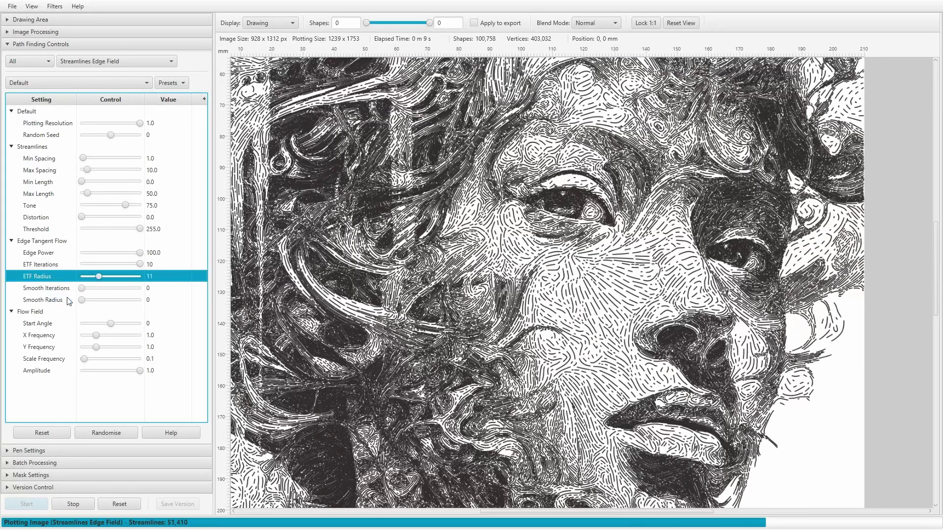
pyautogui.click(78, 505)
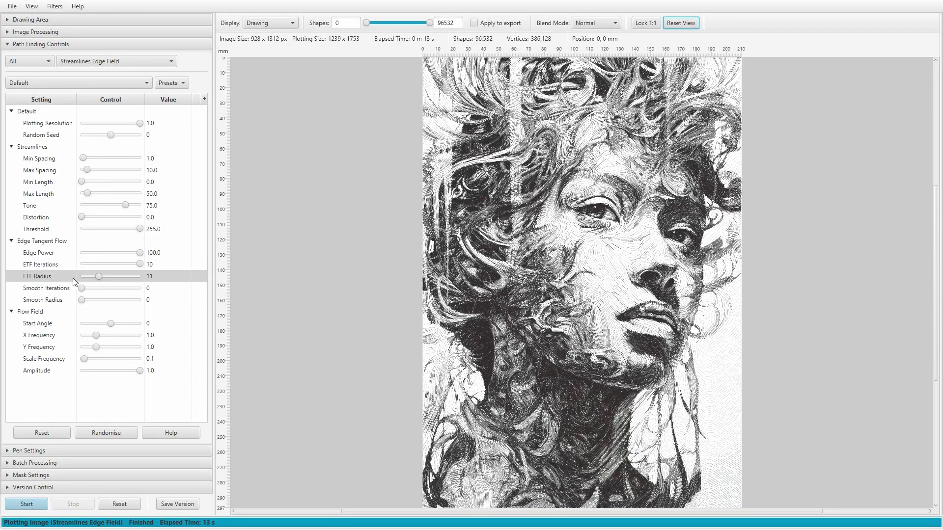
pyautogui.scroll(3, 559, 231)
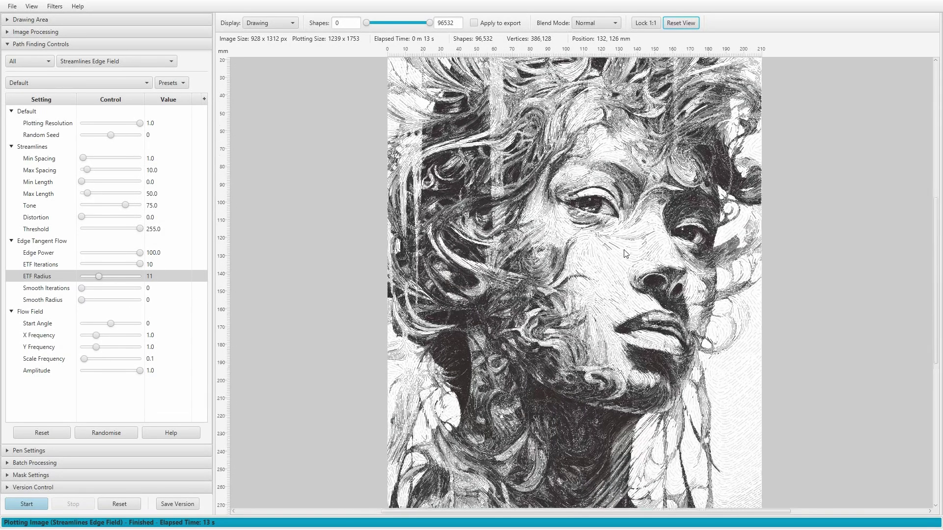
pyautogui.scroll(2, 554, 163)
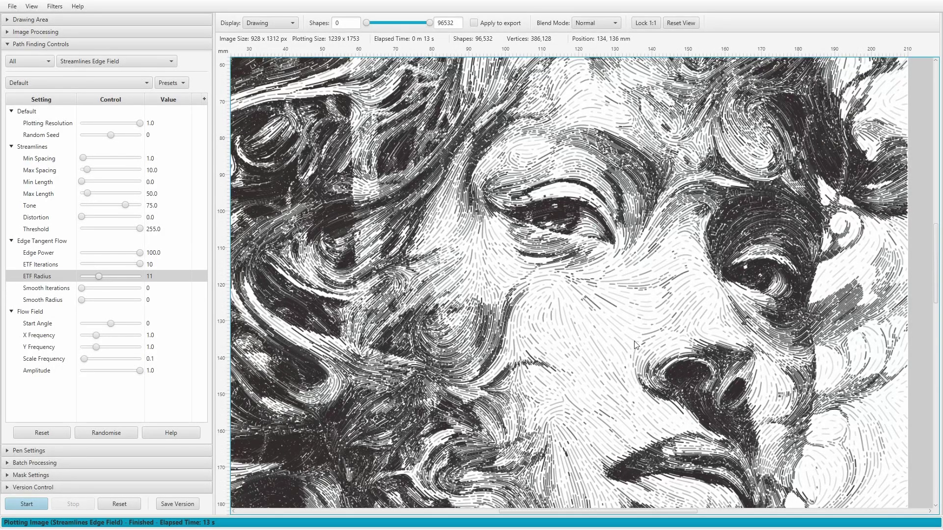
pyautogui.scroll(-3, 669, 302)
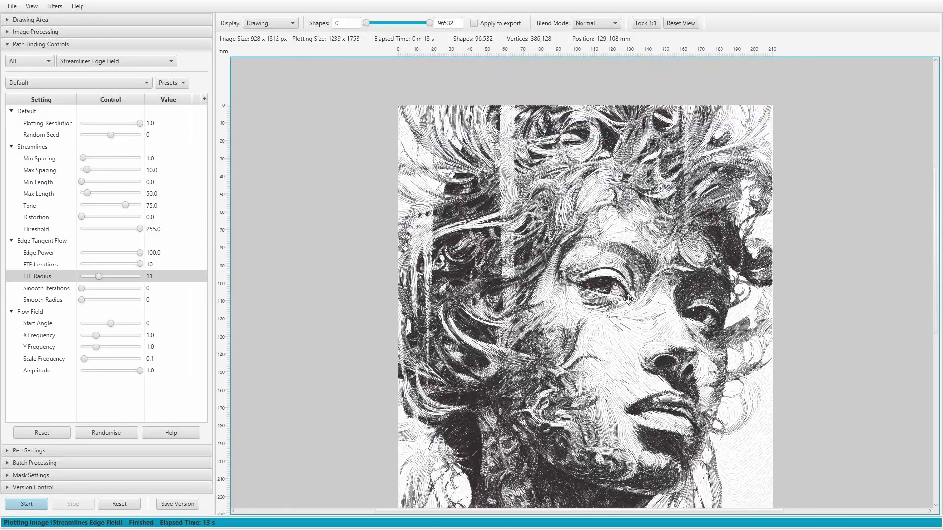
pyautogui.scroll(3, 620, 361)
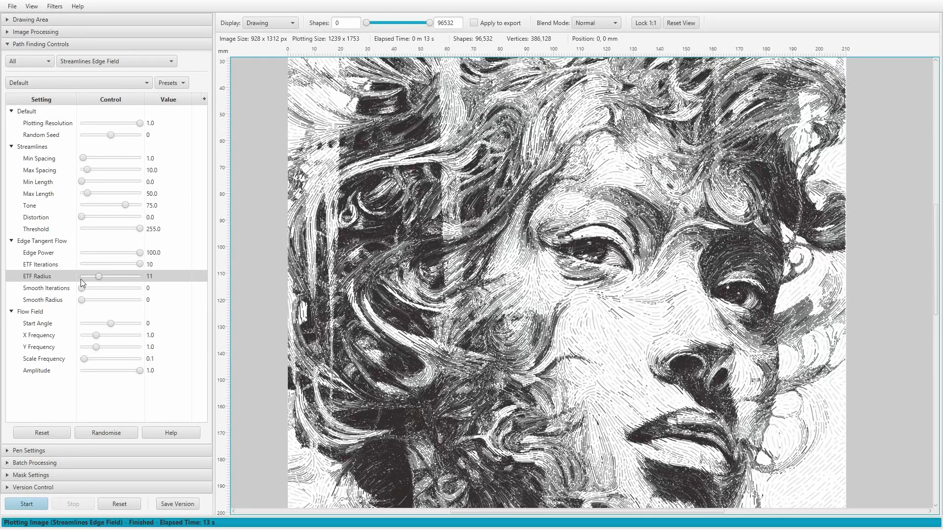
pyautogui.click(54, 274)
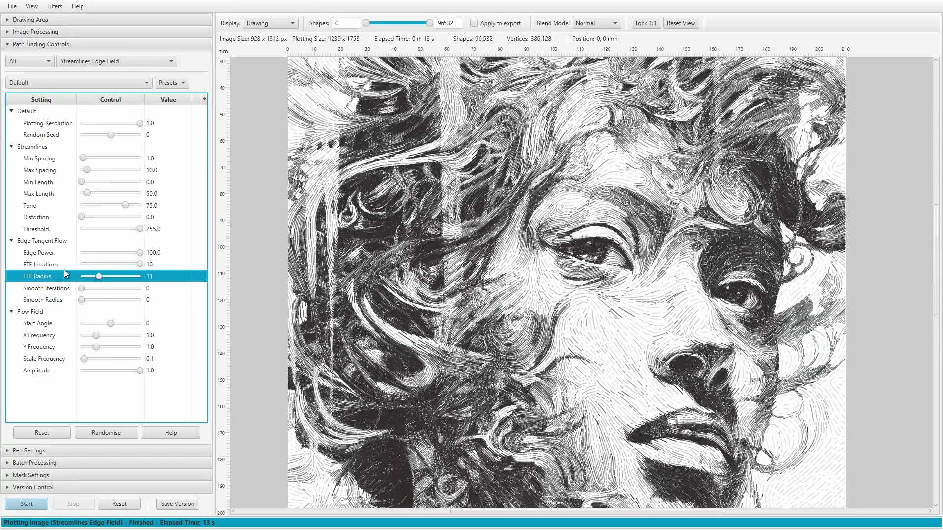
pyautogui.click(53, 256)
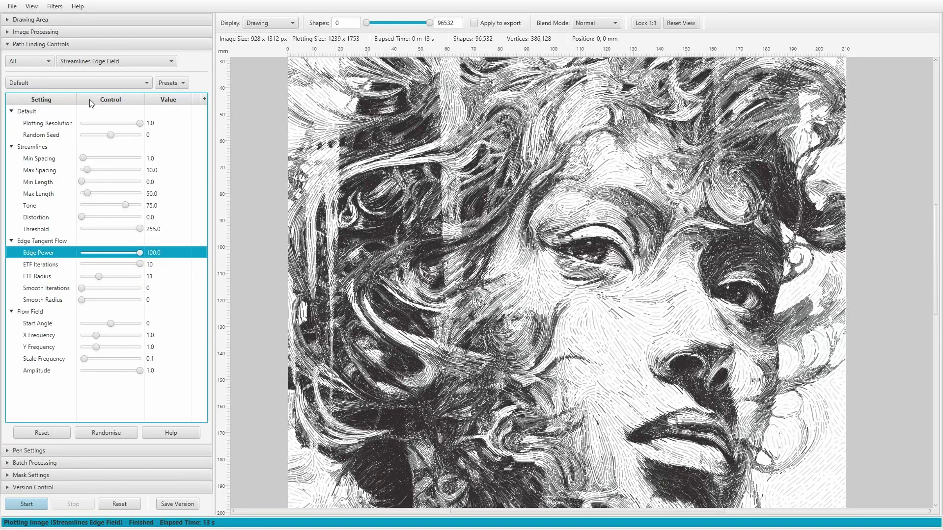
pyautogui.click(46, 82)
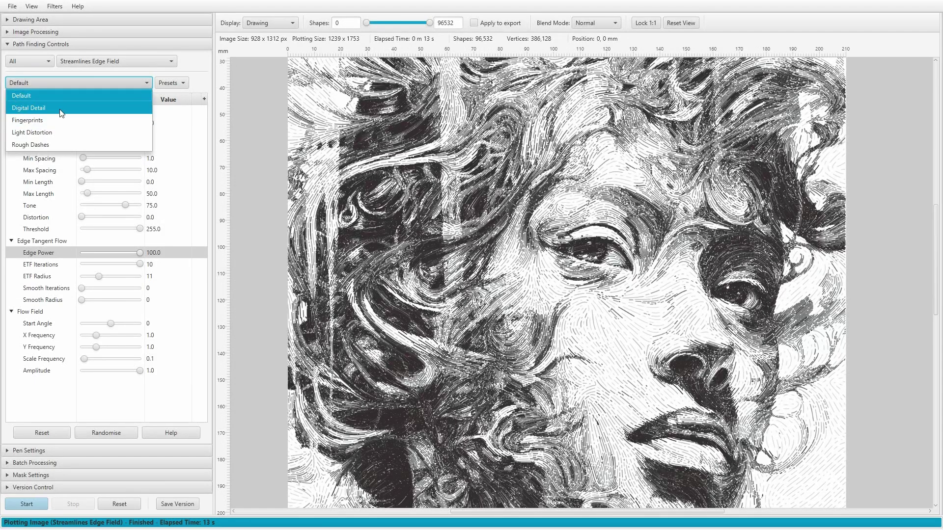
pyautogui.click(62, 265)
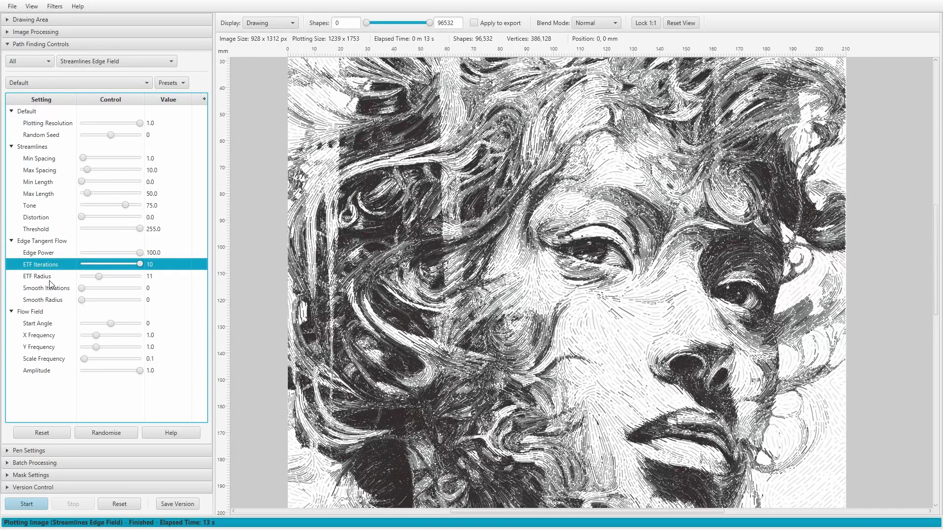
pyautogui.click(63, 87)
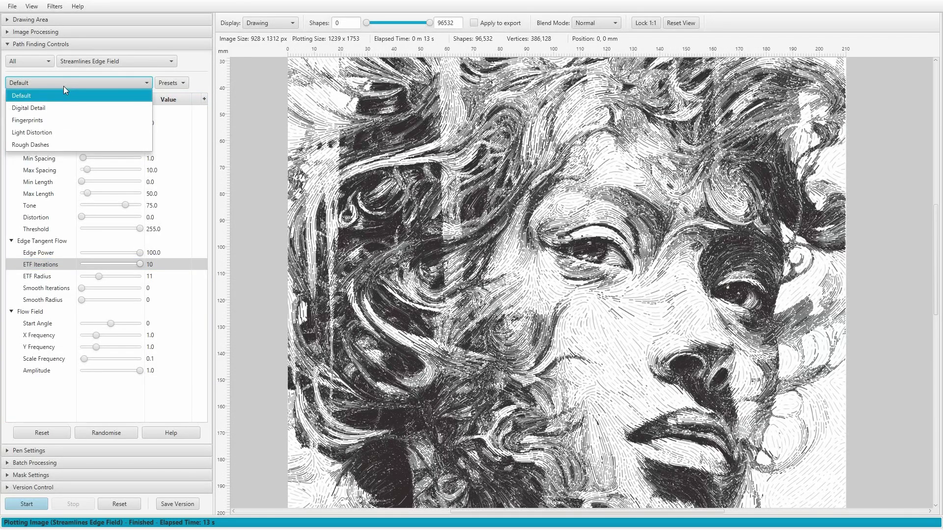
# Set Smooth Iterations and Smooth Radius to 50 each, re-plot the drawing and inspect the streamlines around the eyes.
pyautogui.click(26, 289)
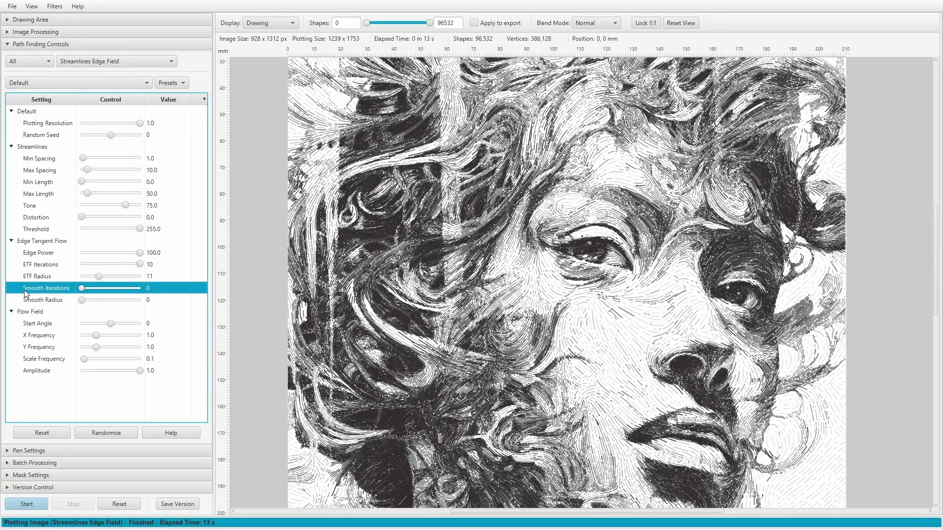
pyautogui.click(83, 290)
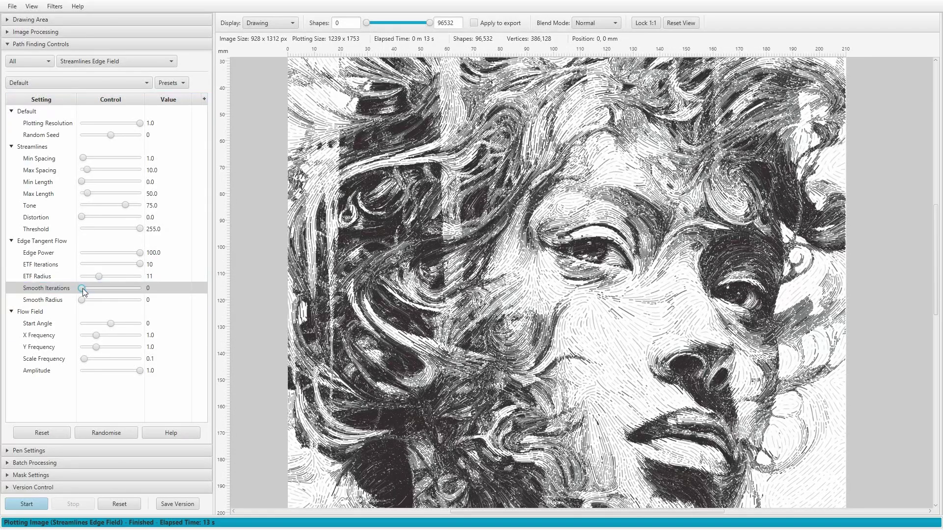
pyautogui.moveTo(82, 302); pyautogui.dragTo(156, 301)
pyautogui.click(27, 504)
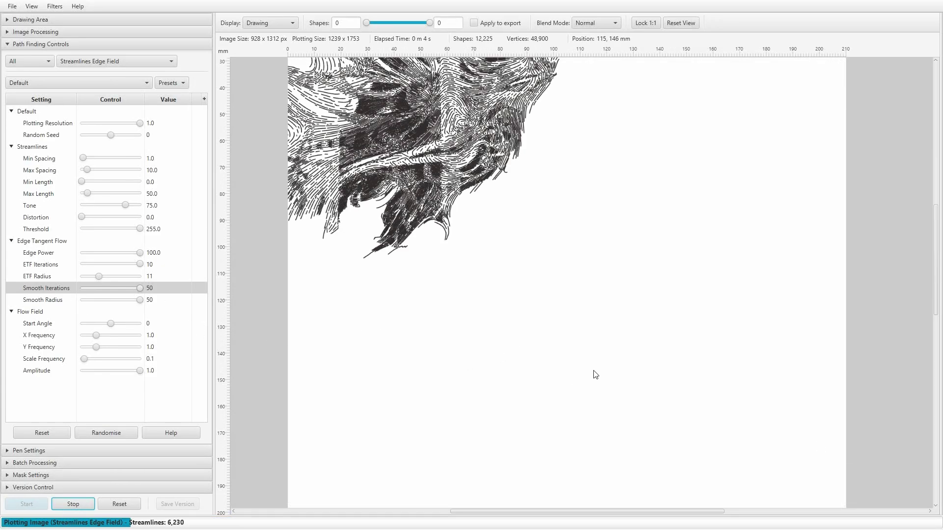
pyautogui.scroll(3, 545, 352)
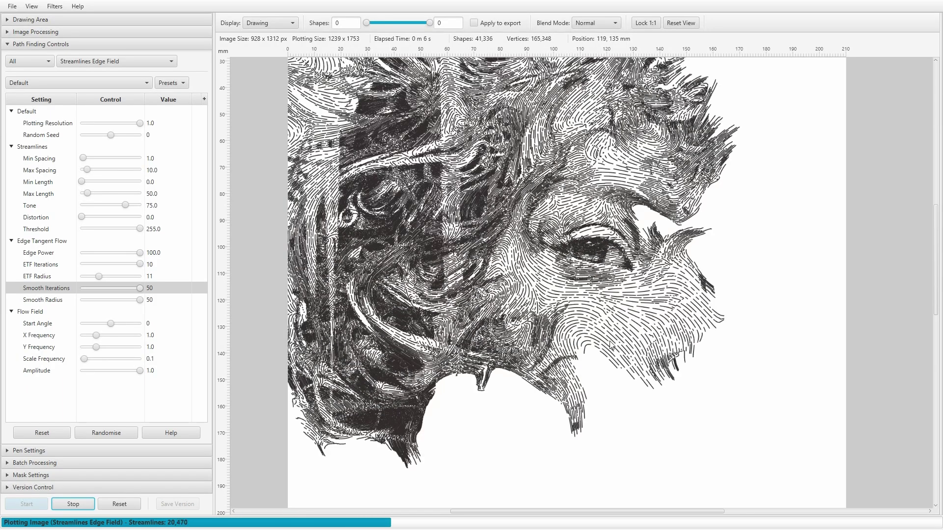
pyautogui.scroll(-4, 599, 342)
pyautogui.scroll(4, 600, 343)
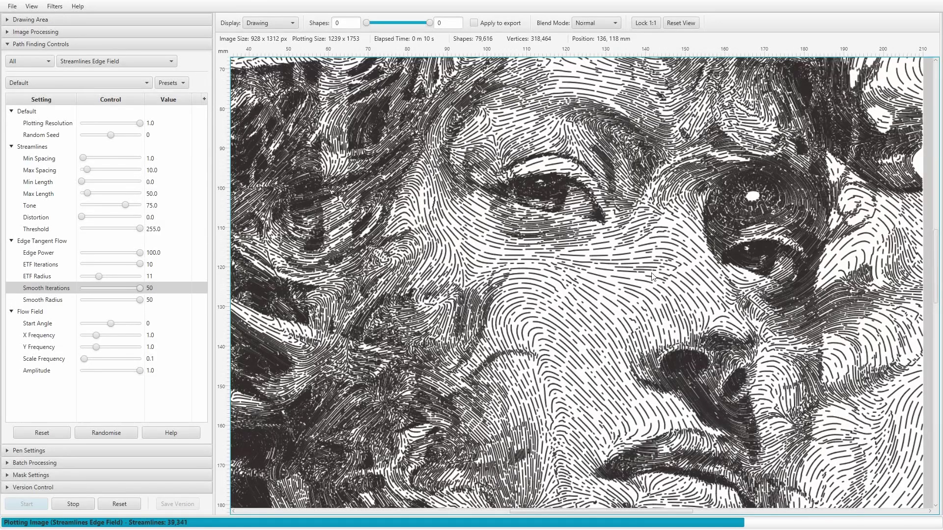
pyautogui.scroll(-1, 801, 371)
pyautogui.scroll(3, 712, 284)
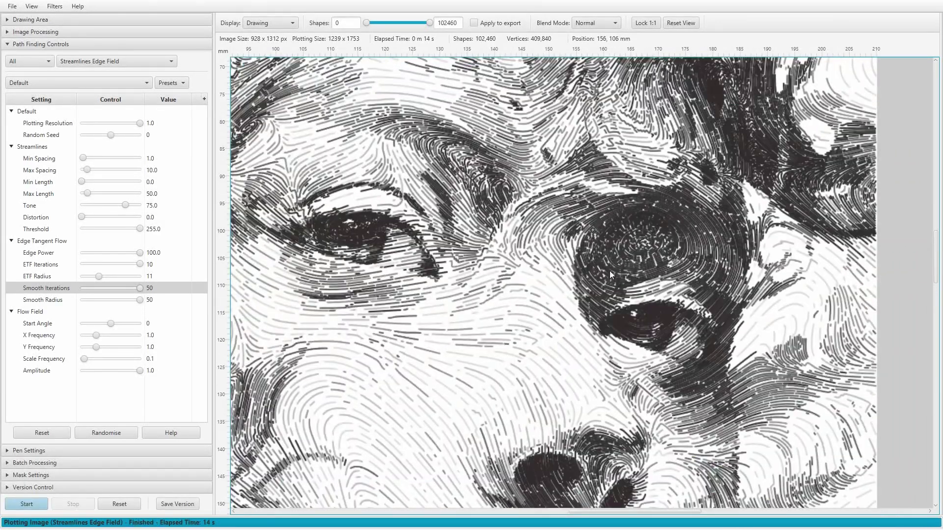
pyautogui.scroll(-5, 605, 269)
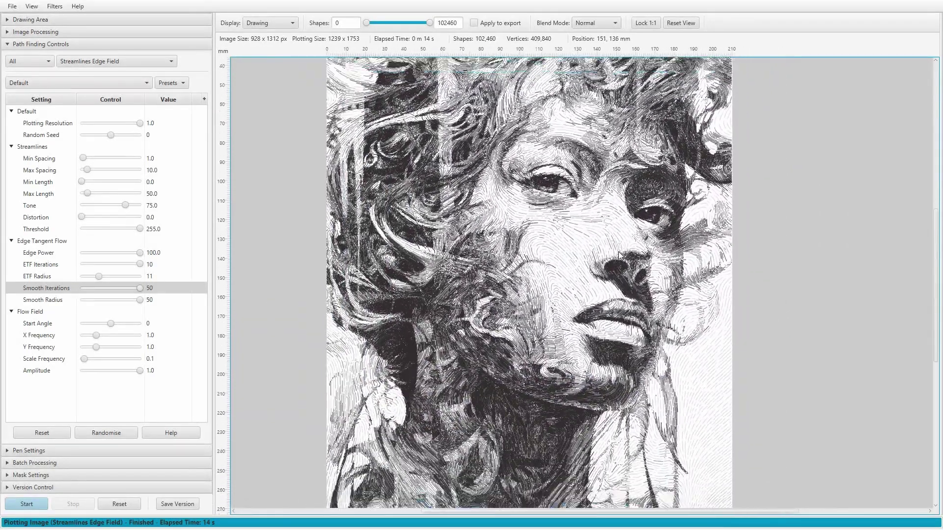
# Inspect the hair and face up close, set the edge tangent flow's Smooth Radius to 4 and re-plot the drawing.
pyautogui.scroll(-1, 570, 378)
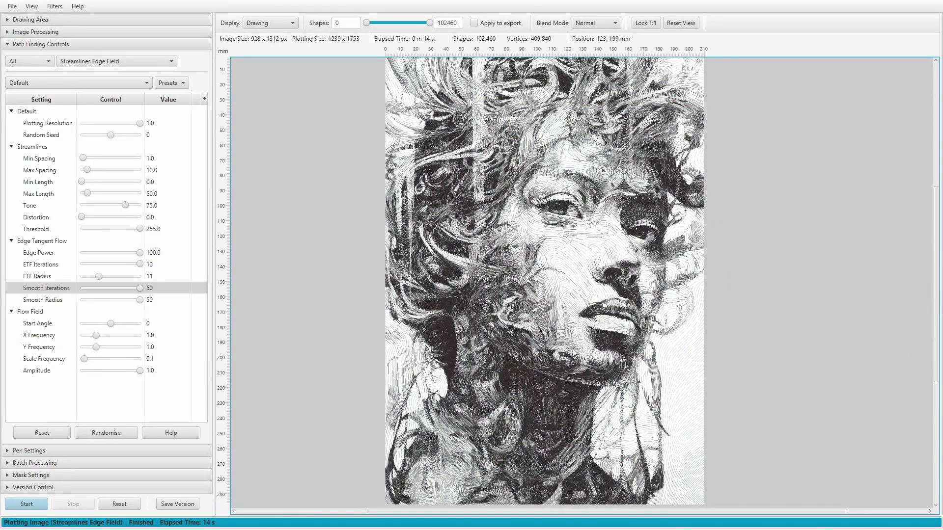
pyautogui.scroll(6, 558, 265)
pyautogui.scroll(-1, 556, 237)
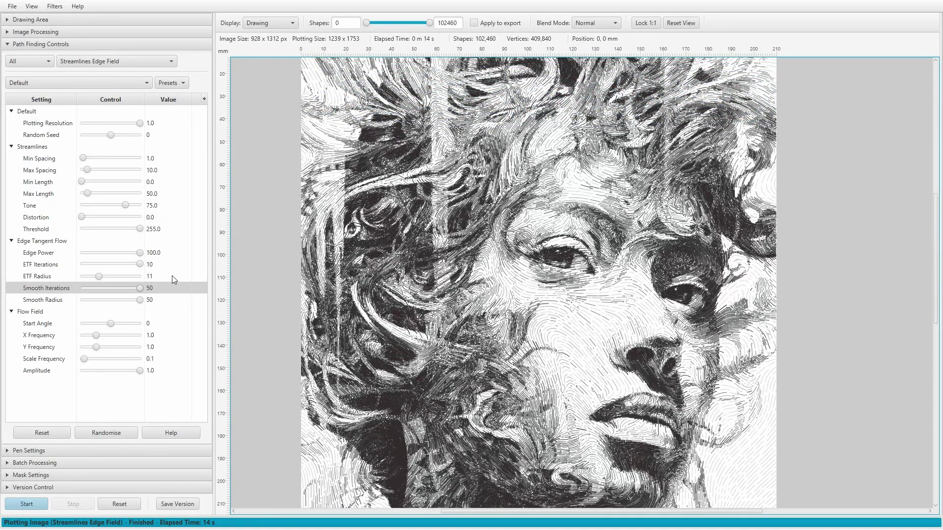
pyautogui.scroll(2, 545, 236)
pyautogui.scroll(-3, 551, 235)
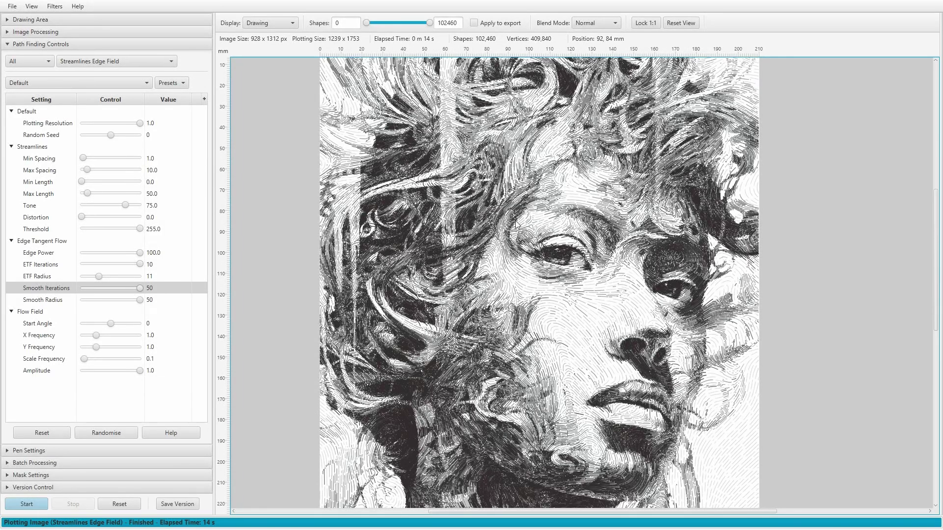
pyautogui.scroll(1, 528, 245)
pyautogui.scroll(-1, 524, 247)
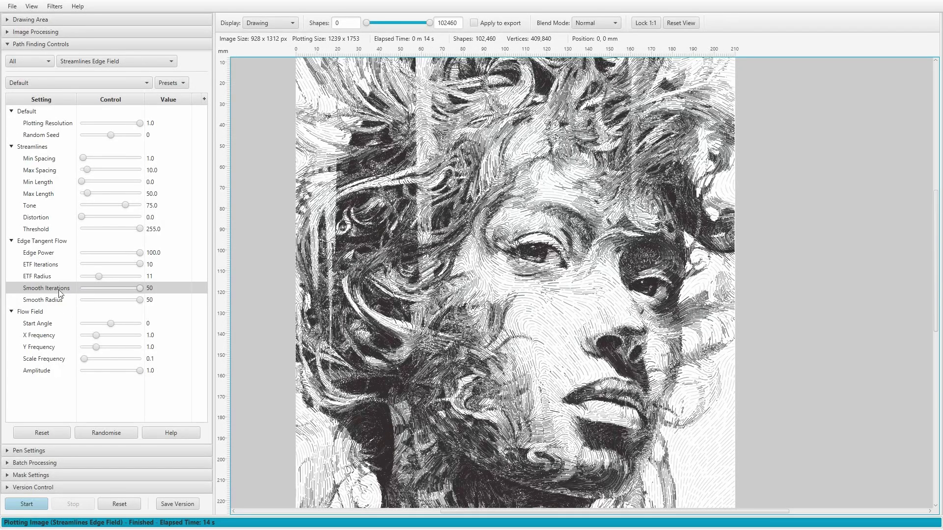
pyautogui.moveTo(140, 300); pyautogui.dragTo(94, 302)
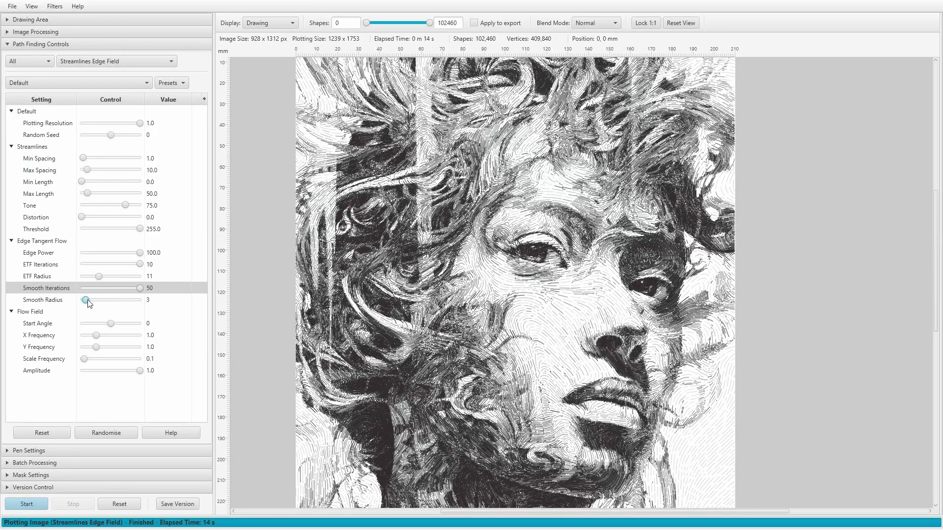
pyautogui.click(26, 504)
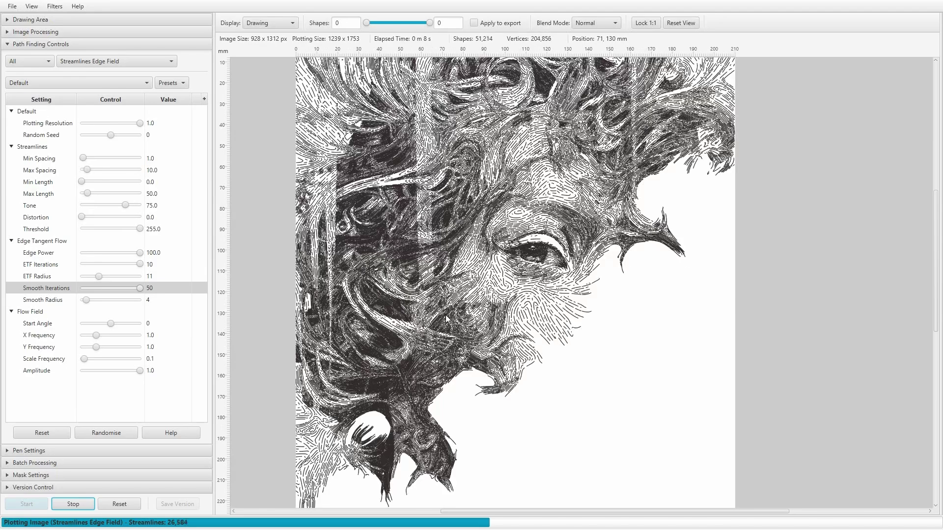
# Plot the drawing with Edge Power at 0, and again with Edge Power set to 50.
pyautogui.click(47, 252)
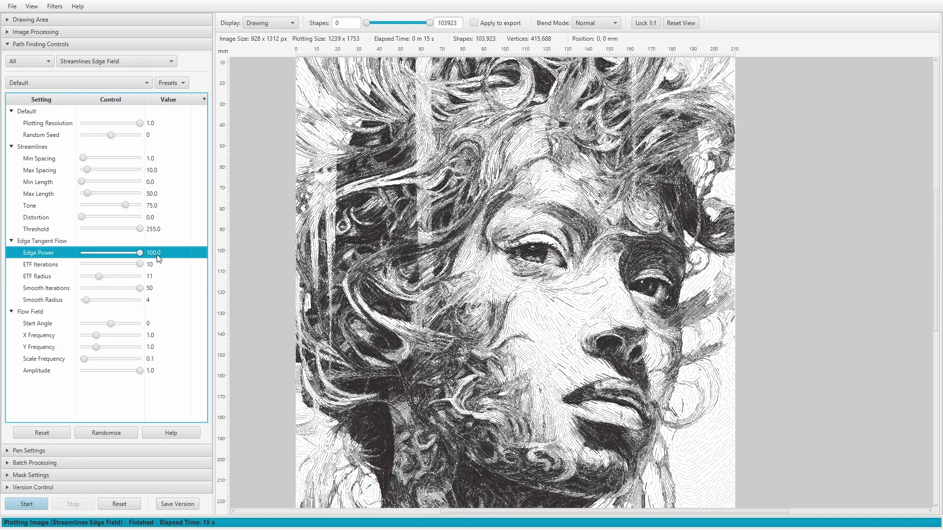
pyautogui.moveTo(140, 254); pyautogui.dragTo(82, 253)
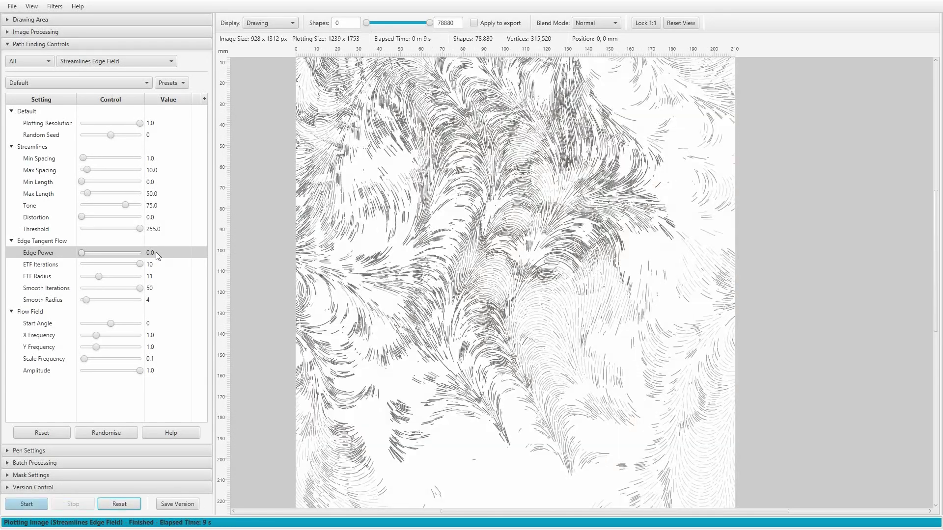
pyautogui.doubleClick(155, 251)
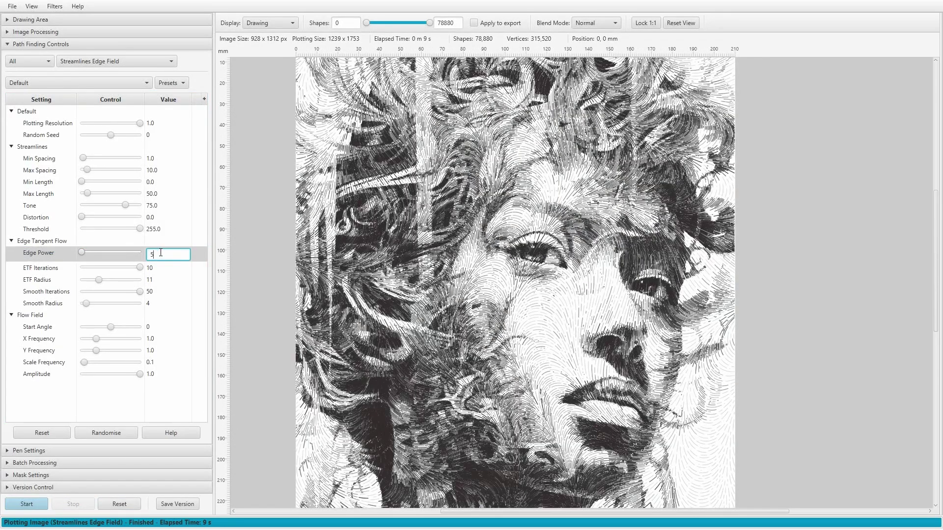
pyautogui.press('Return')
pyautogui.click(27, 509)
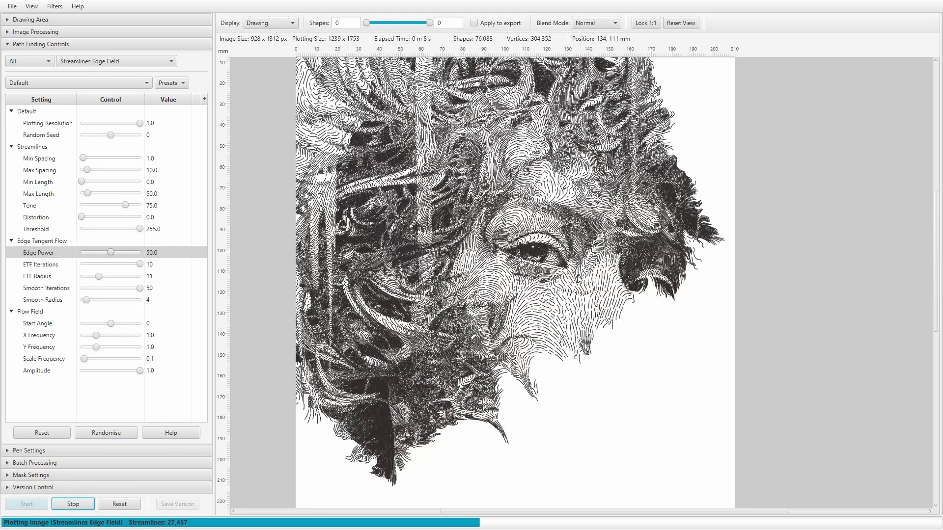
# Examine the streamlines around the eyes, nose and cheek at several magnifications to judge the effect of the reduced Edge Power.
pyautogui.scroll(3, 576, 273)
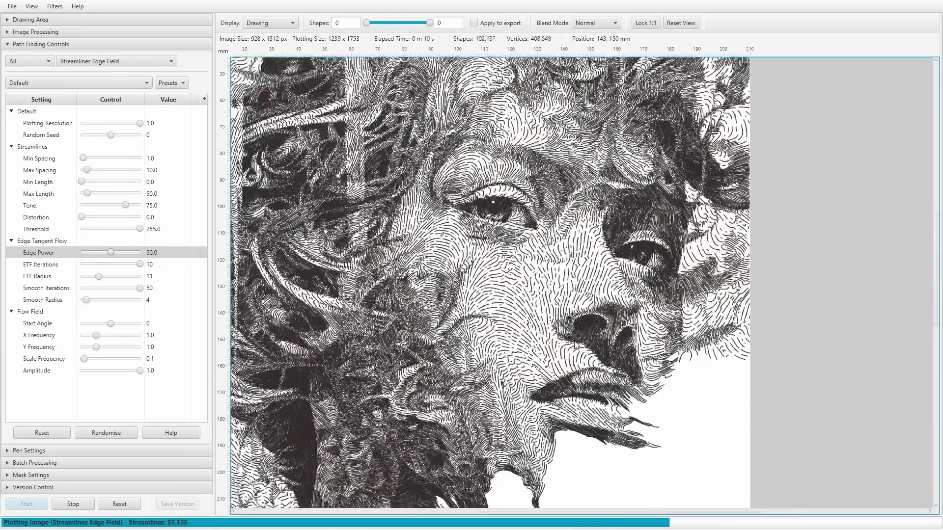
pyautogui.scroll(2, 590, 348)
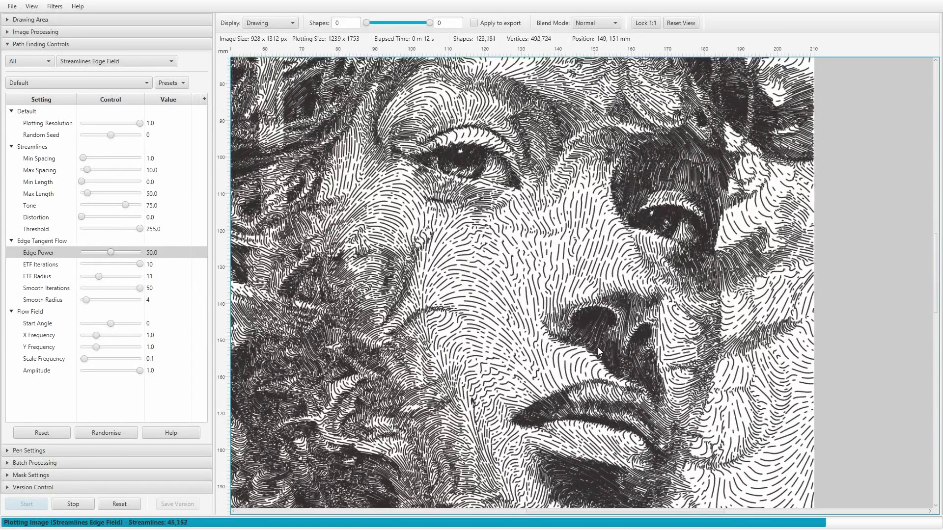
pyautogui.scroll(-2, 590, 350)
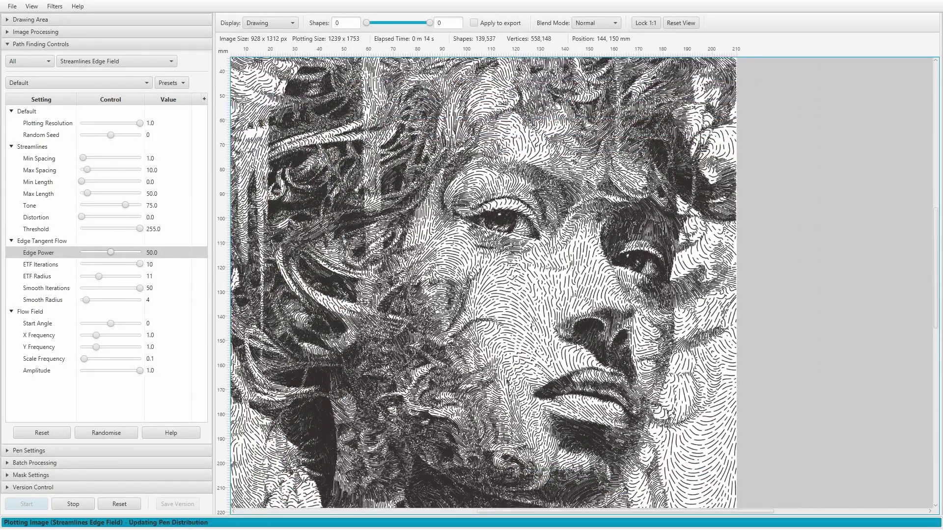
pyautogui.scroll(3, 569, 345)
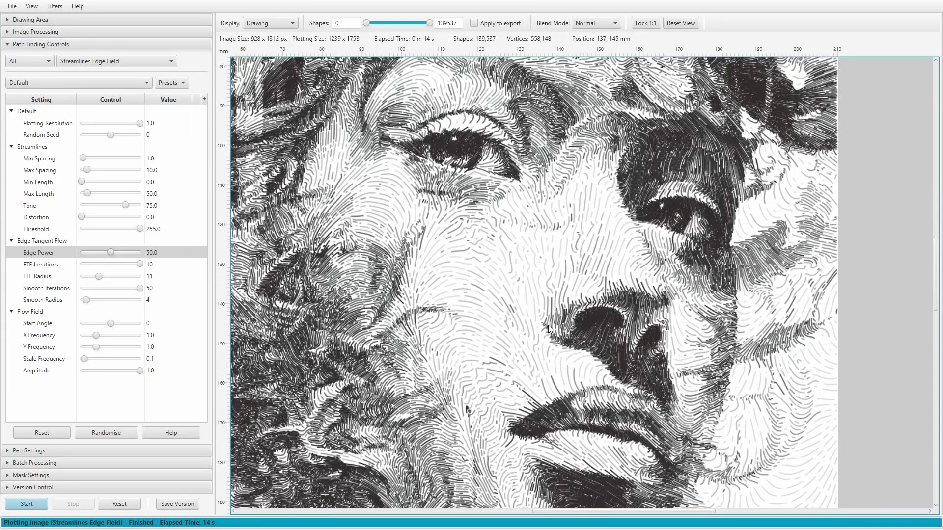
pyautogui.scroll(-2, 561, 342)
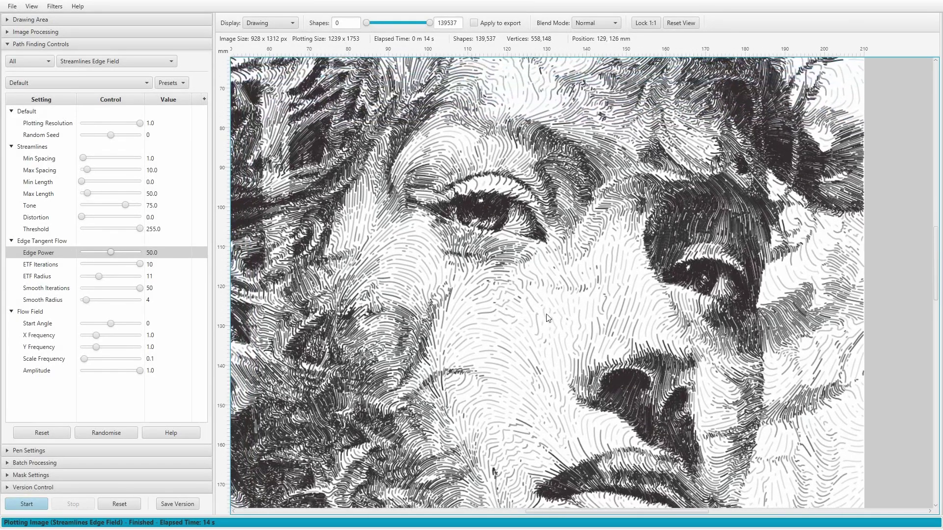
pyautogui.scroll(2, 501, 209)
pyautogui.scroll(-4, 501, 207)
pyautogui.moveTo(433, 324); pyautogui.dragTo(520, 290)
pyautogui.scroll(3, 523, 265)
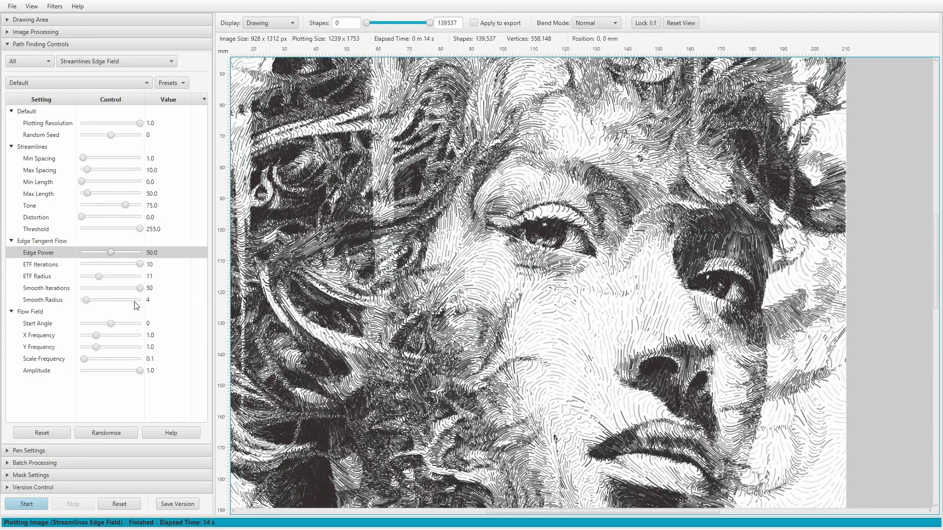
# Set the streamlines' Max Length to 4, re-plot the drawing and inspect the short strokes on the face.
pyautogui.doubleClick(158, 195)
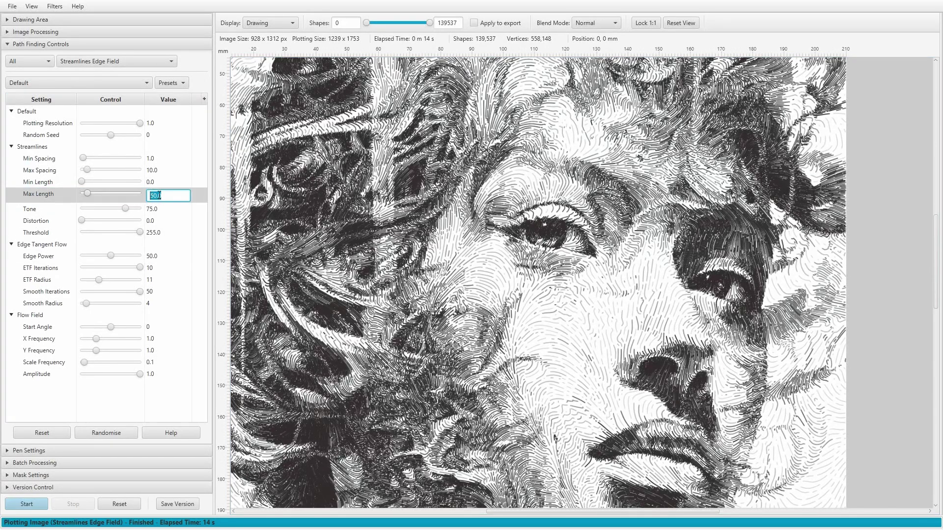
pyautogui.write('4')
pyautogui.press('Return')
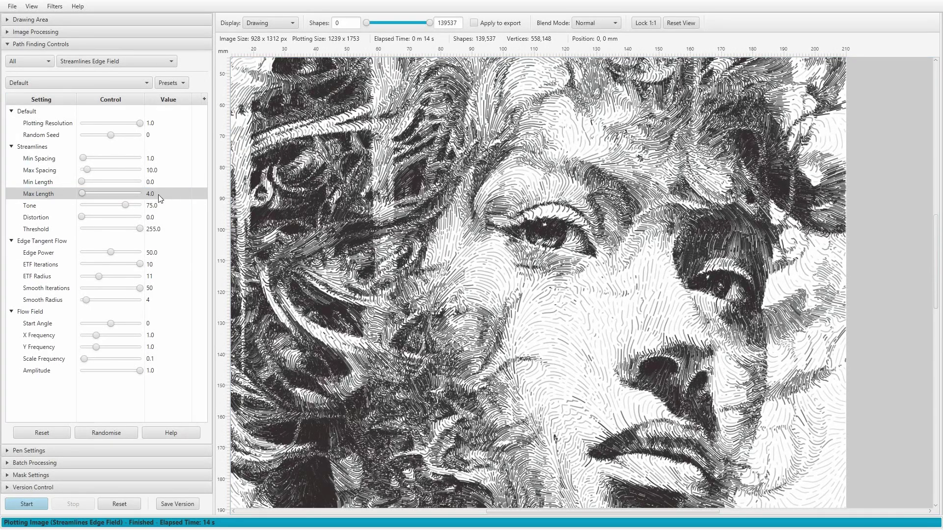
pyautogui.click(27, 503)
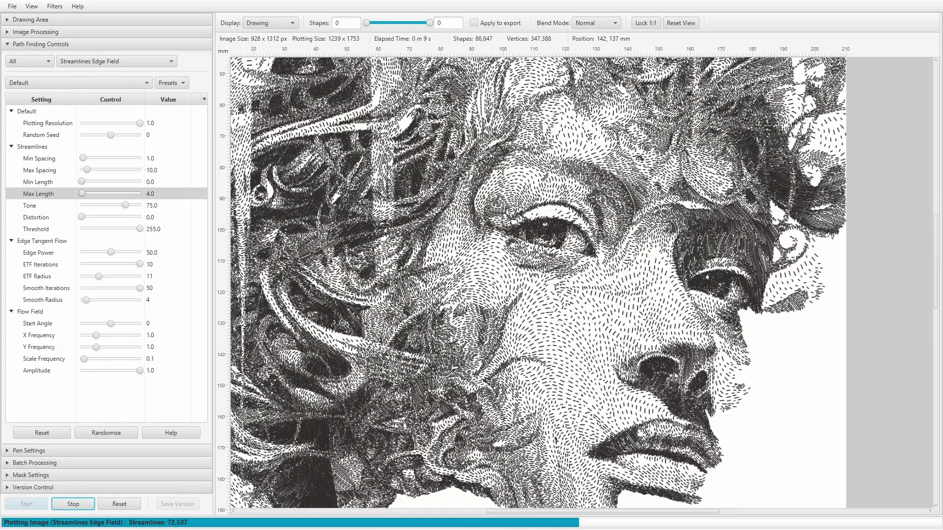
pyautogui.scroll(-3, 533, 324)
pyautogui.scroll(-2, 536, 317)
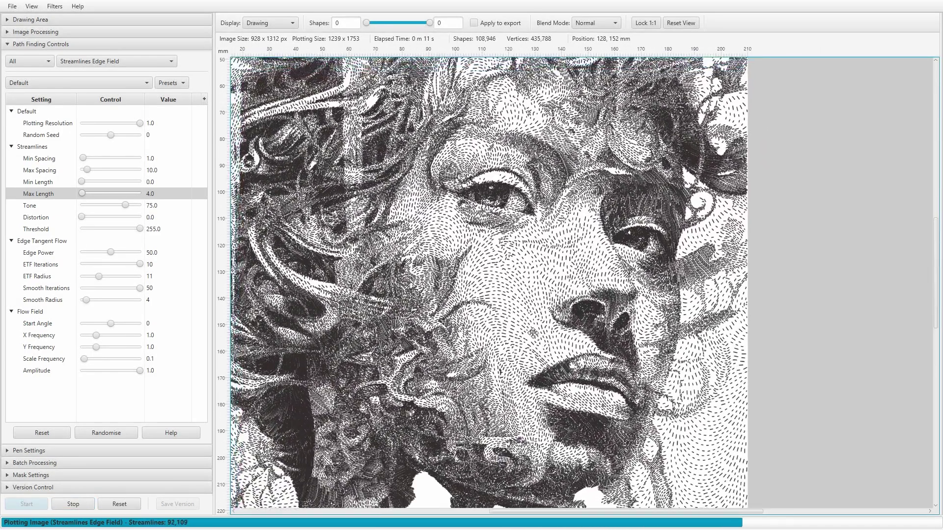
pyautogui.scroll(2, 539, 344)
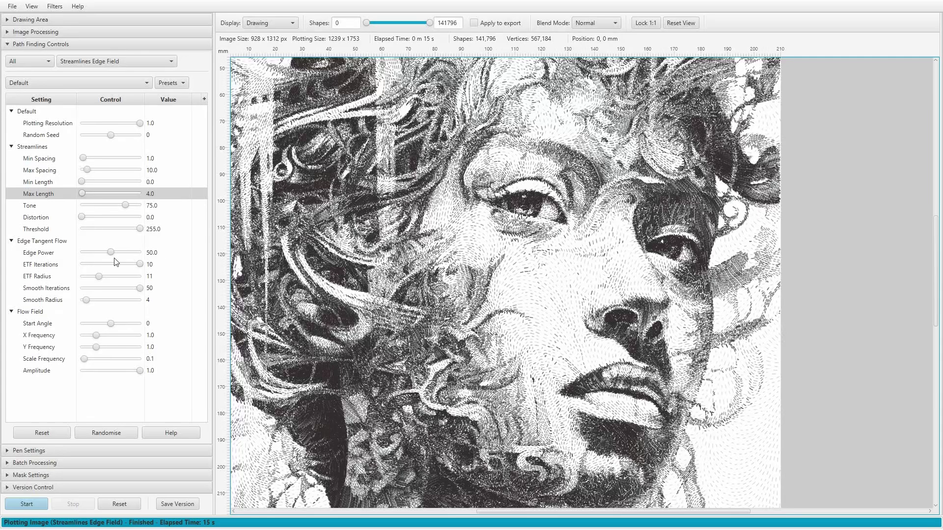
# Reset the streamlines' Max Length to its default value and look over the portrait.
pyautogui.rightClick(52, 199)
pyautogui.click(60, 215)
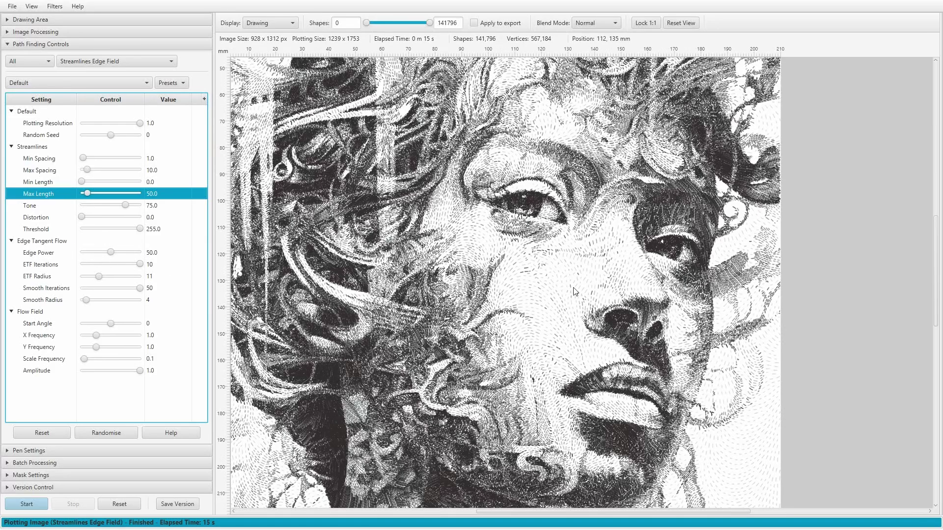
pyautogui.scroll(-2, 577, 290)
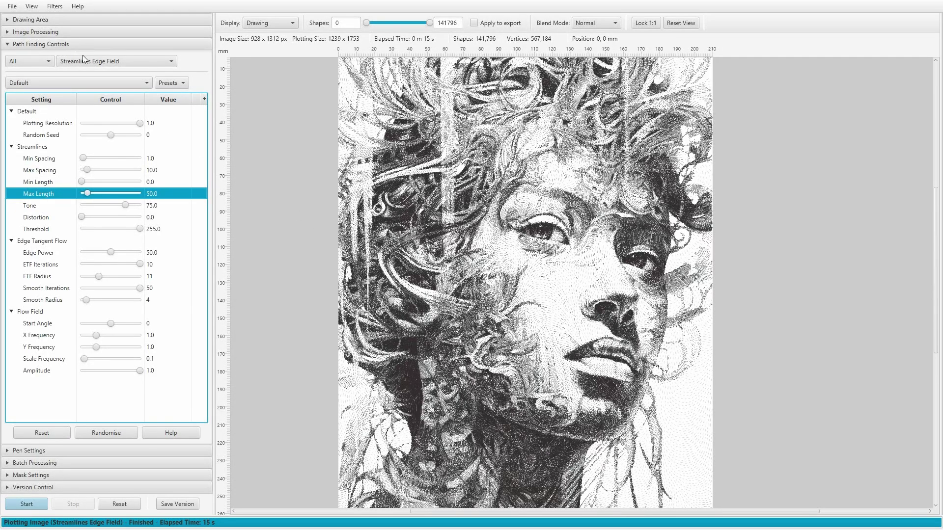
# Switch the path finding module to Streamlines Flow Field, plot the drawing and reset the view to the full portrait.
pyautogui.click(94, 63)
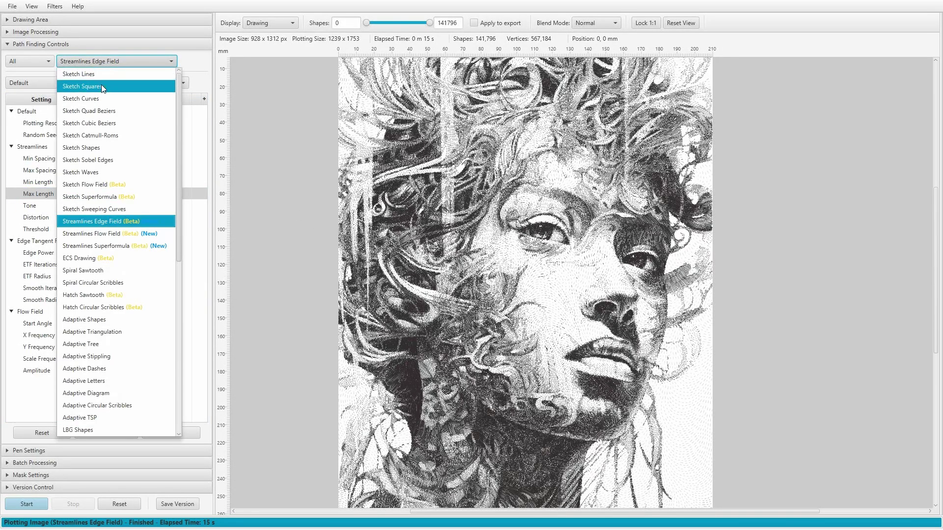
pyautogui.click(118, 234)
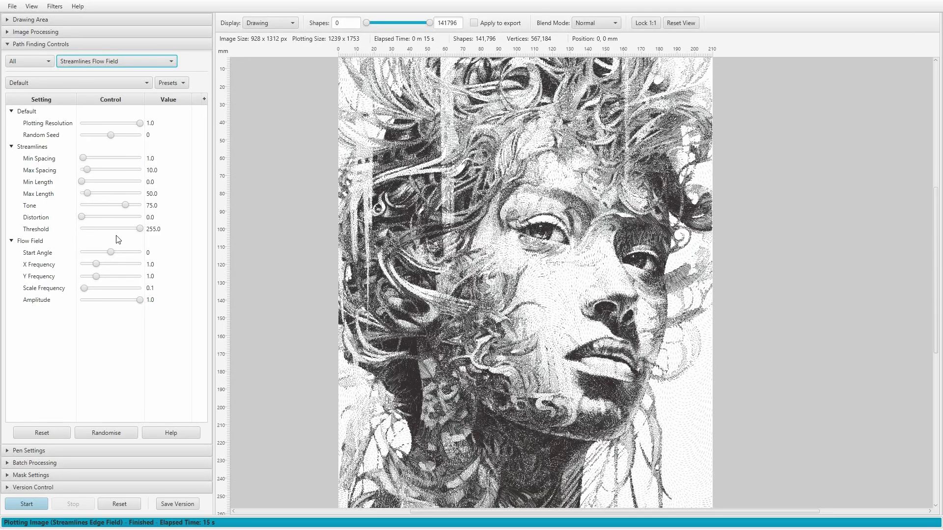
pyautogui.click(31, 503)
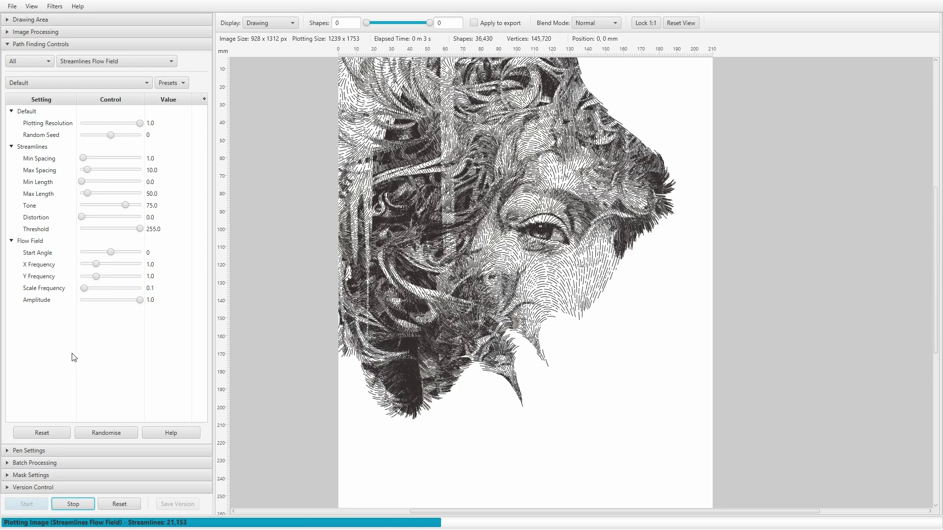
pyautogui.click(118, 61)
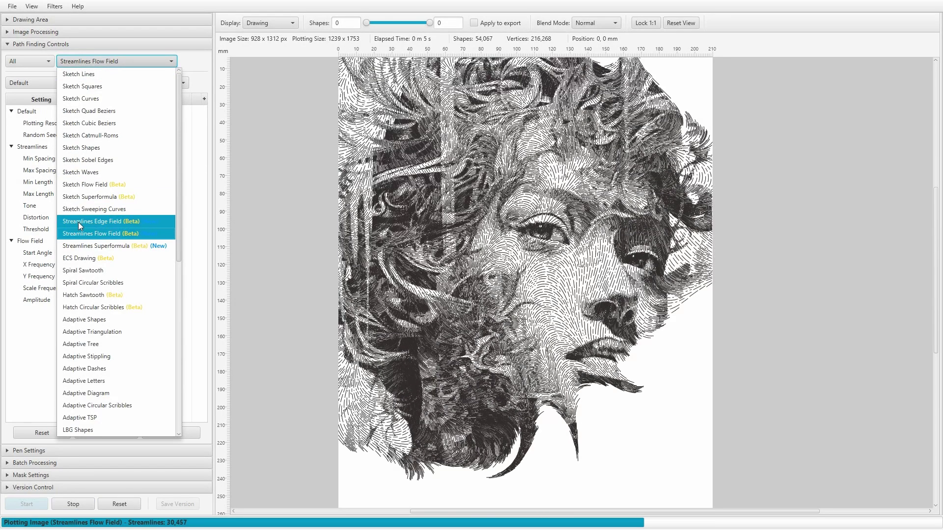
pyautogui.click(44, 327)
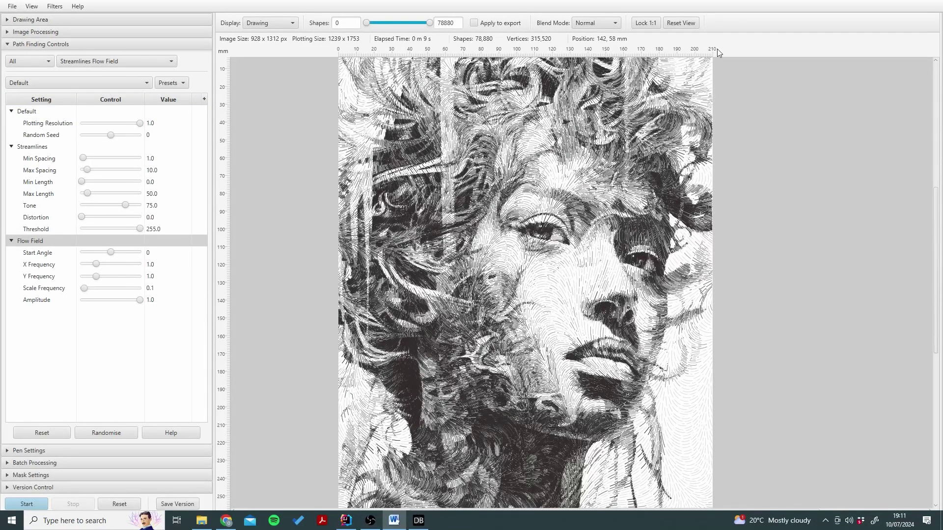
pyautogui.click(682, 24)
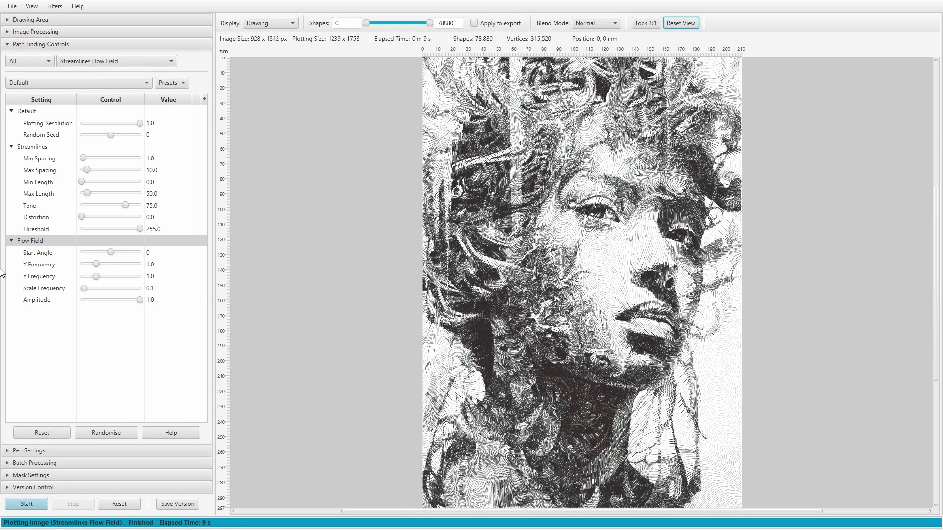
# Set the flow field's Amplitude to its minimum of 0.001 and re-plot the drawing.
pyautogui.click(49, 257)
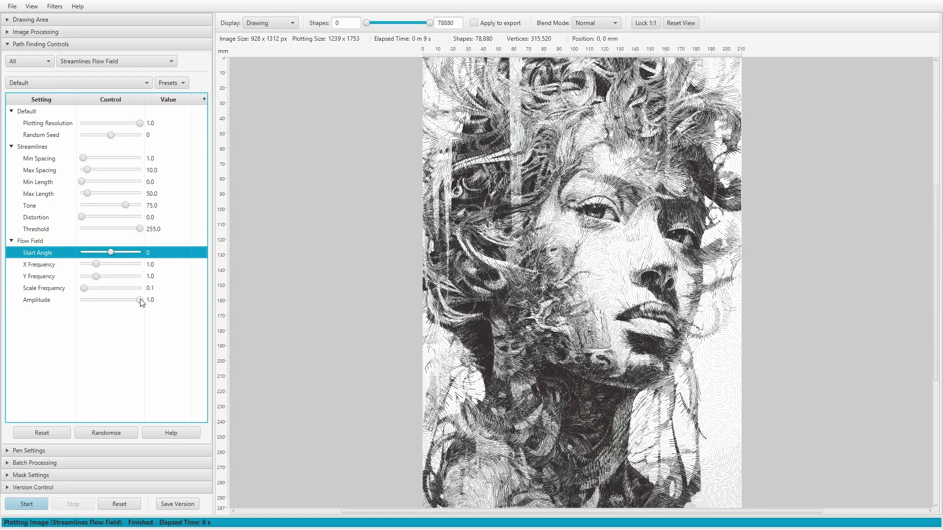
pyautogui.moveTo(140, 300); pyautogui.dragTo(1, 312)
pyautogui.click(28, 504)
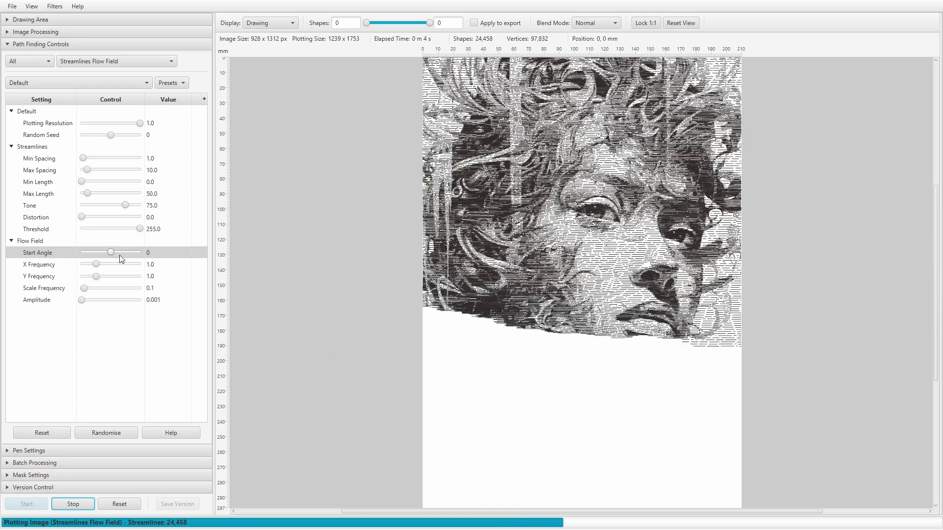
# Set the flow field's Start Angle to 45, restore the Amplitude to 1.0 and re-plot the drawing.
pyautogui.doubleClick(149, 253)
pyautogui.write('45')
pyautogui.press('Return')
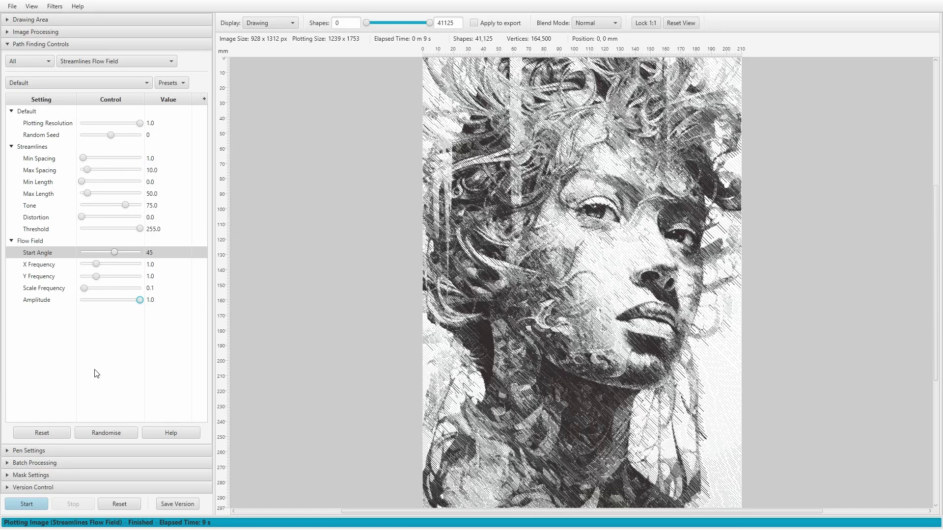
pyautogui.click(39, 267)
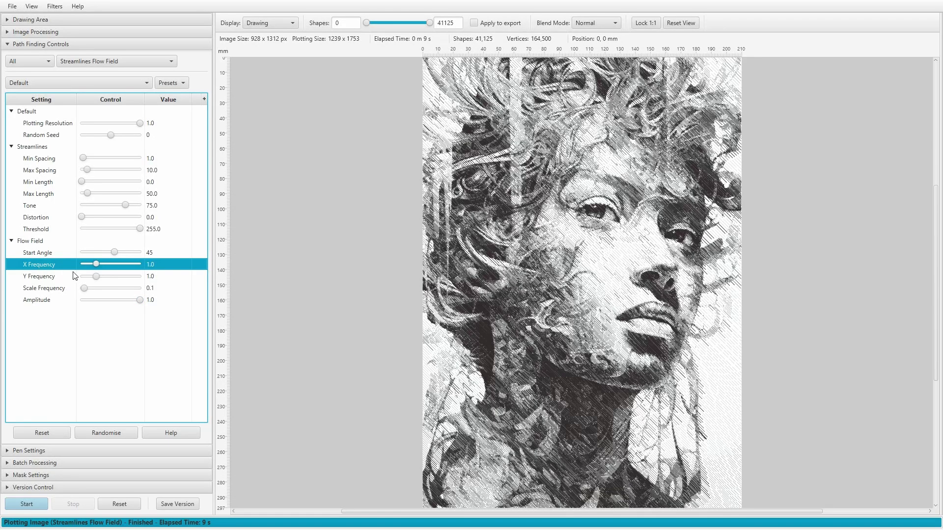
pyautogui.click(30, 504)
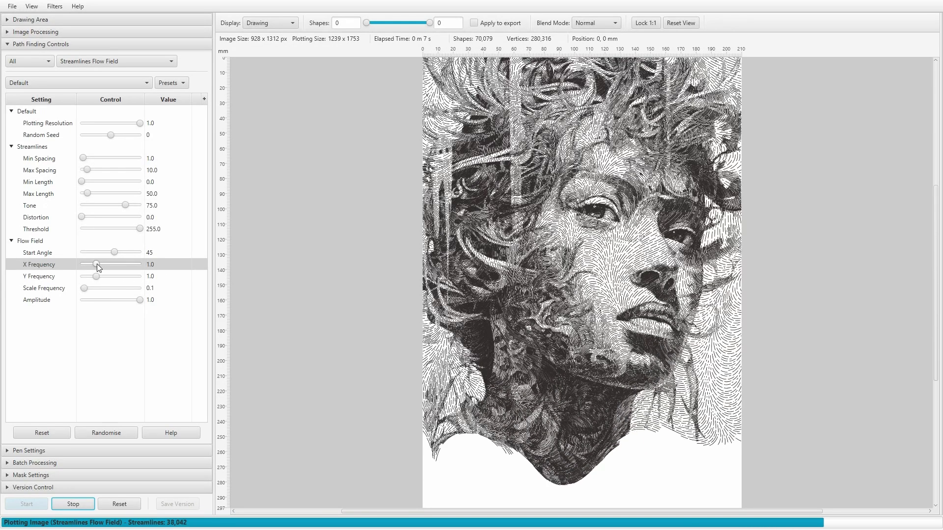
# Set the flow field's X Frequency to 0.001, stop the running plot and restart it.
pyautogui.moveTo(96, 264); pyautogui.dragTo(73, 265)
pyautogui.click(73, 504)
pyautogui.click(27, 504)
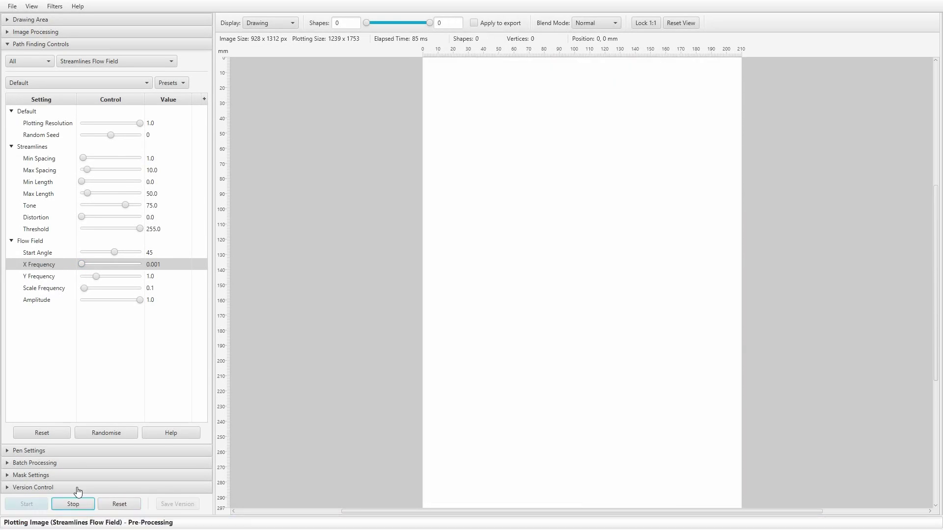
# Restore the flow field's X Frequency to 1.0, set its Y Frequency to 0.001 and re-plot the drawing.
pyautogui.scroll(2, 586, 152)
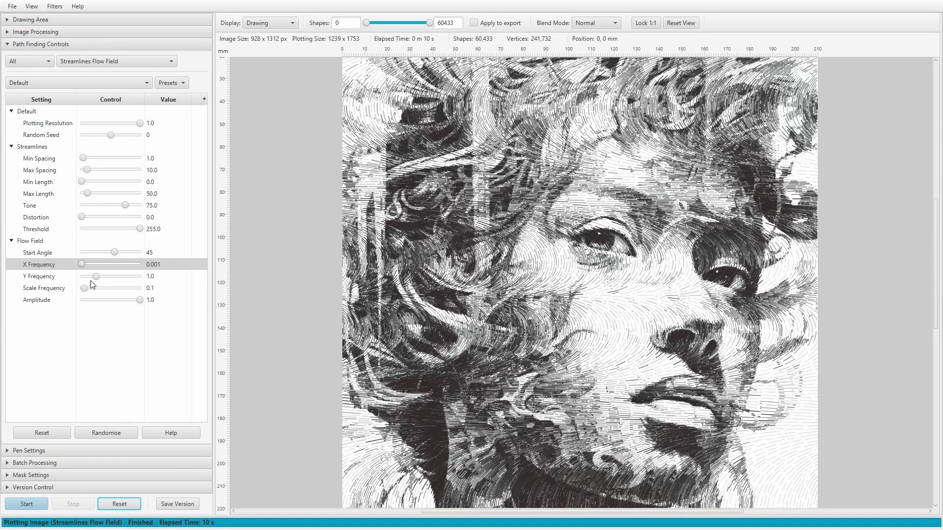
pyautogui.click(158, 266)
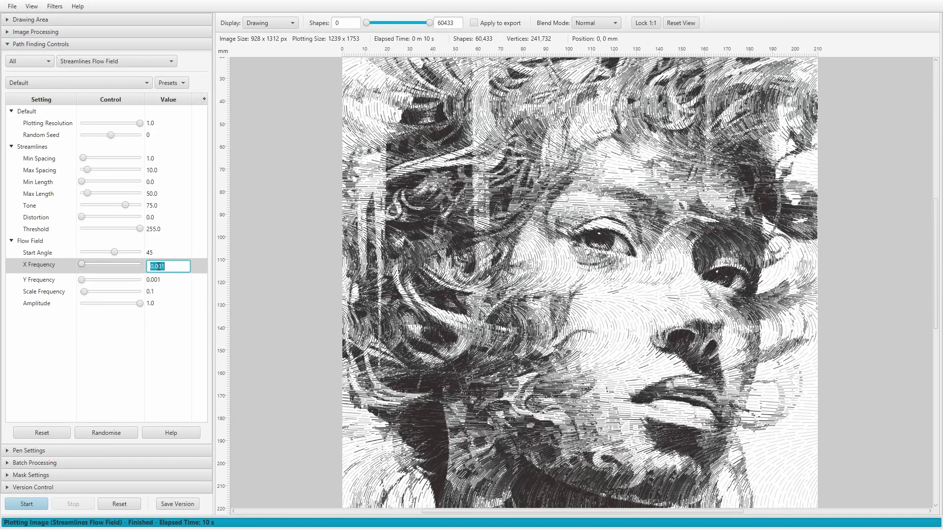
pyautogui.press('Return')
pyautogui.click(25, 506)
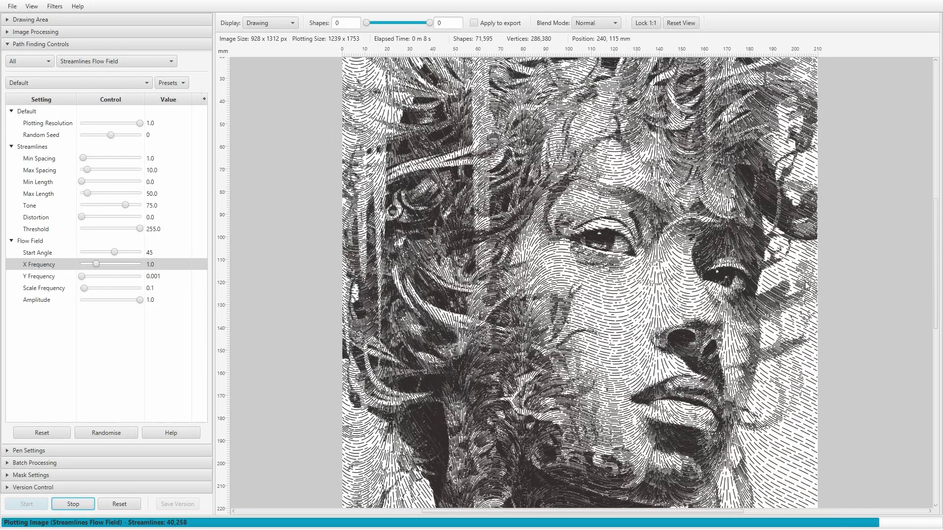
pyautogui.scroll(-3, 614, 304)
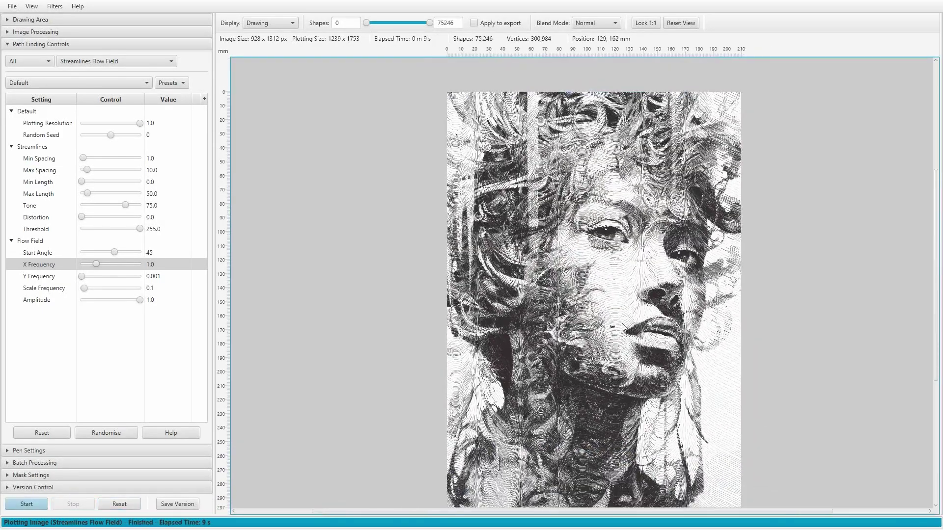
pyautogui.moveTo(621, 350); pyautogui.dragTo(605, 331)
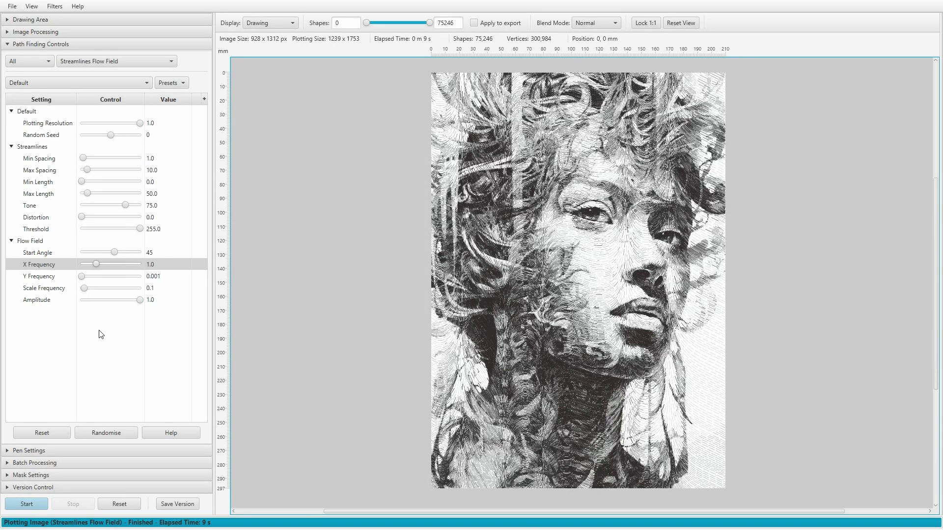
# Restore the flow field's Y Frequency to 1.0 and re-plot the drawing.
pyautogui.click(161, 278)
pyautogui.click(166, 278)
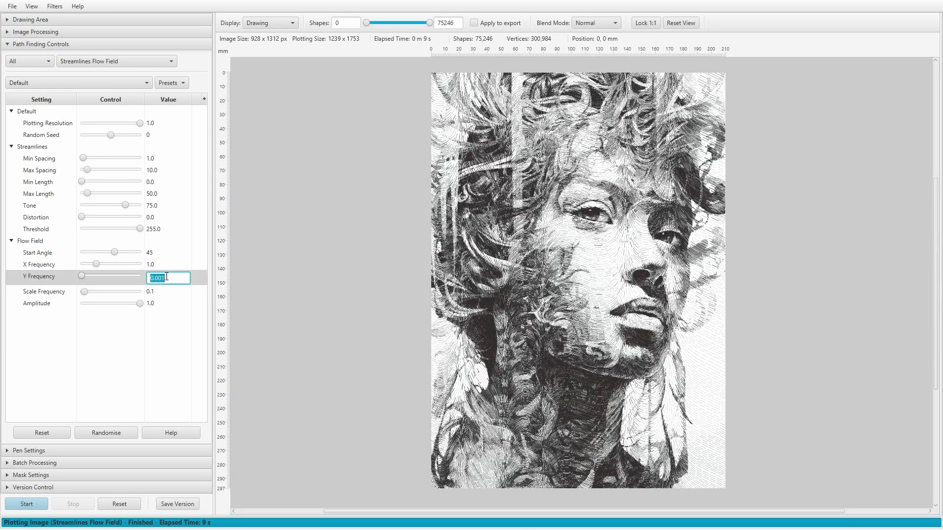
pyautogui.click(31, 503)
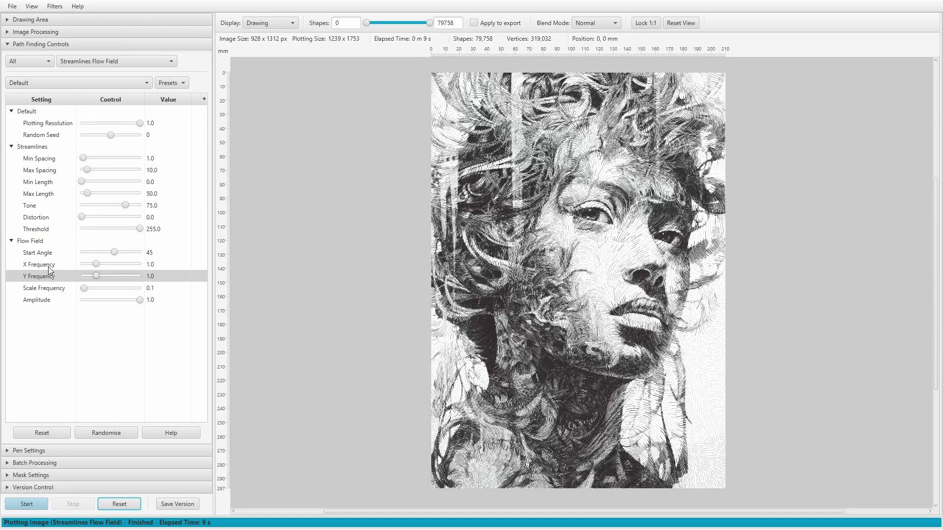
# Set the flow field's Scale Frequency to its minimum of 0.01 and re-plot the drawing.
pyautogui.click(48, 267)
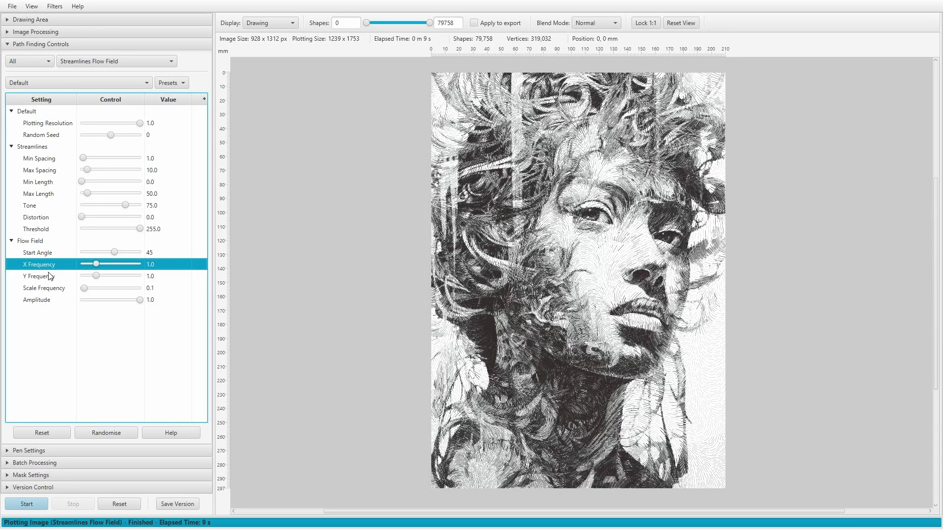
pyautogui.click(85, 290)
pyautogui.click(28, 505)
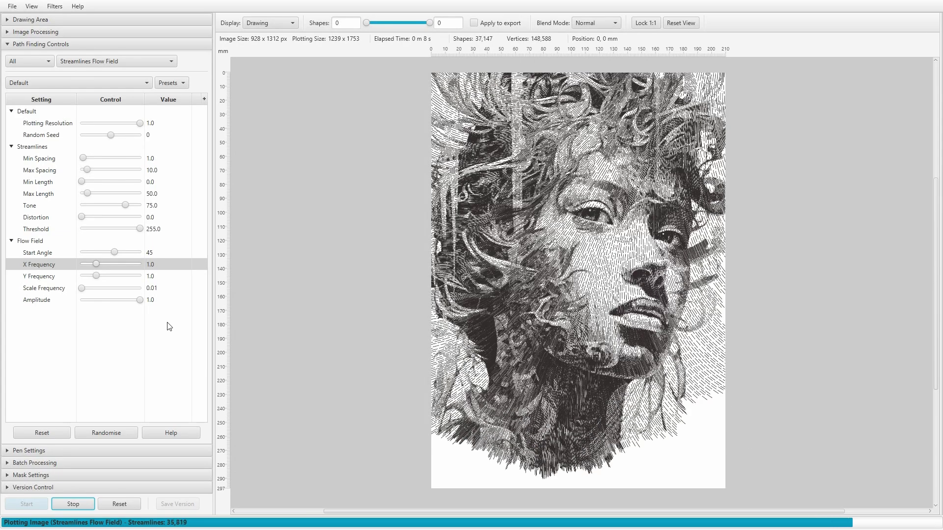
# Set the flow field's Scale Frequency to its maximum of 2.0, re-plot the drawing, inspect the strokes and reset the view.
pyautogui.moveTo(83, 291); pyautogui.dragTo(215, 294)
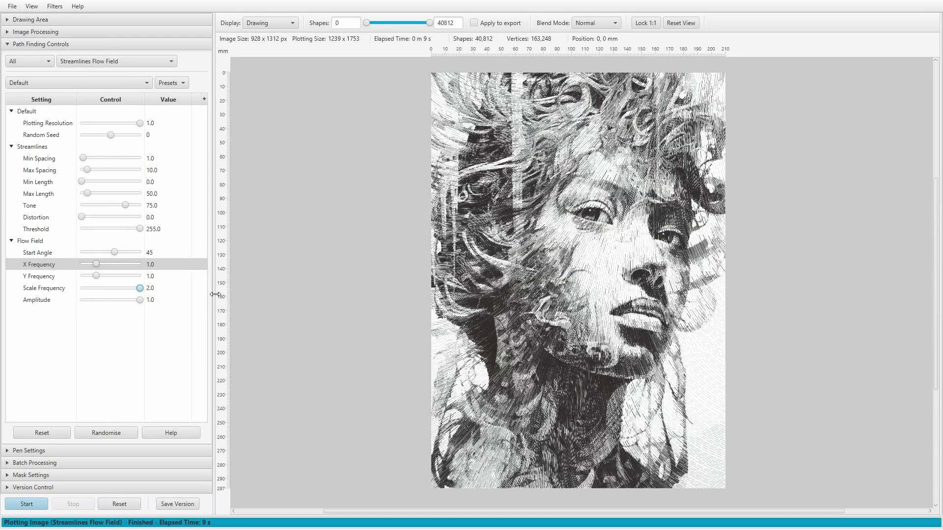
pyautogui.click(25, 507)
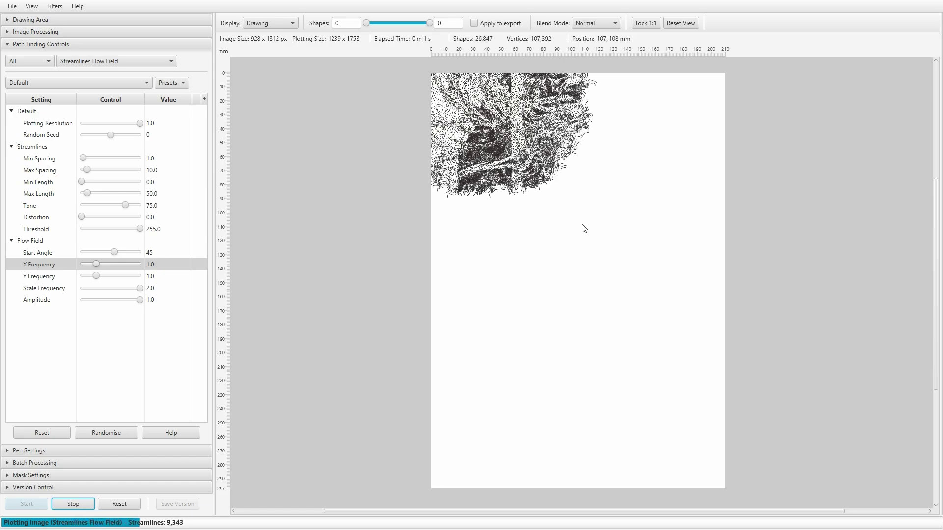
pyautogui.scroll(1, 584, 225)
pyautogui.scroll(1, 583, 226)
pyautogui.scroll(1, 580, 234)
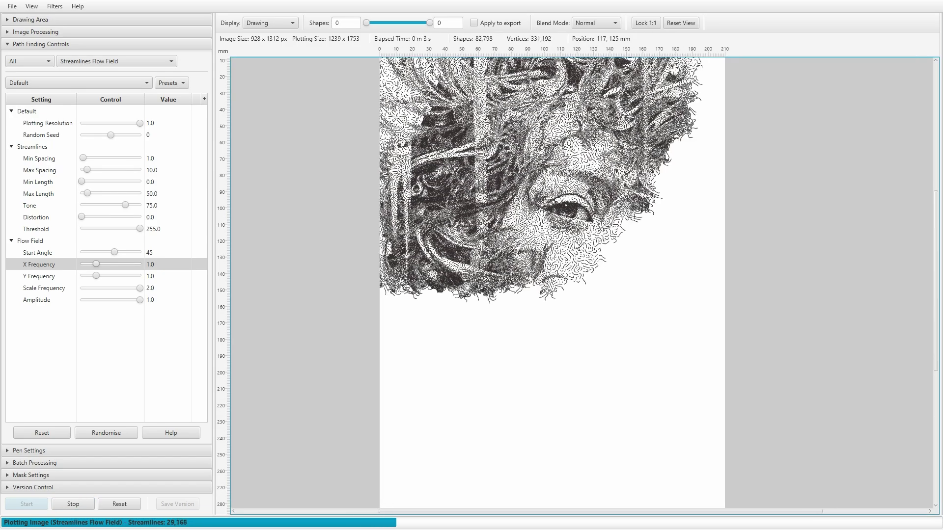
pyautogui.scroll(2, 578, 239)
pyautogui.scroll(-3, 580, 231)
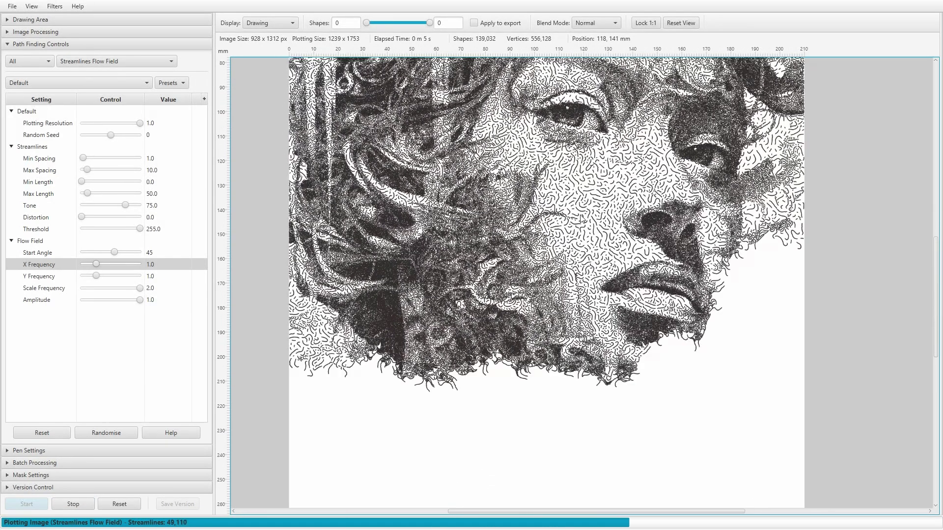
pyautogui.scroll(-3, 581, 218)
pyautogui.click(680, 23)
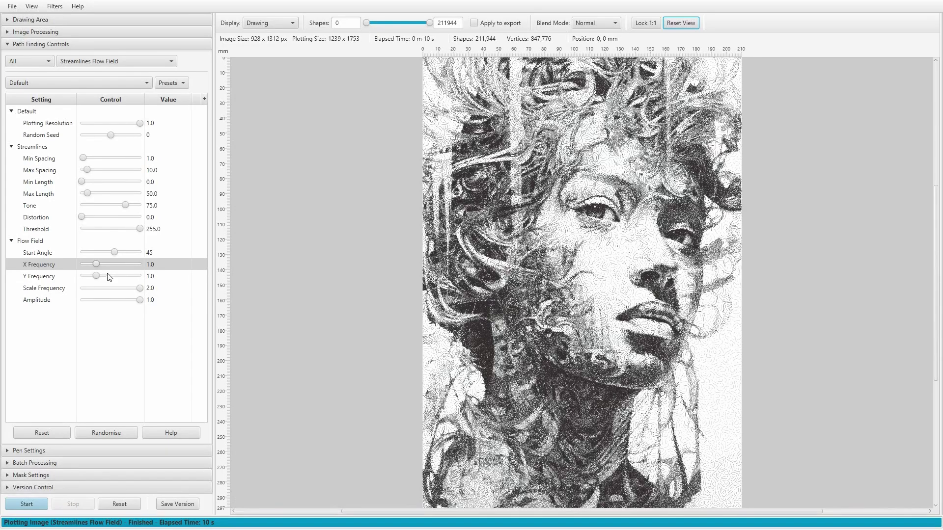
# Lower the flow field's Scale Frequency to 0.98 and re-plot the drawing.
pyautogui.click(57, 278)
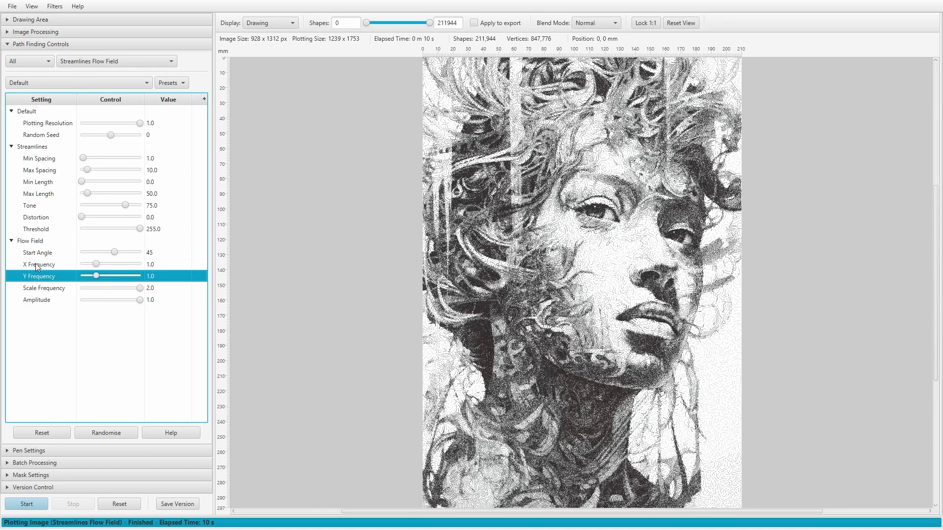
pyautogui.moveTo(140, 287); pyautogui.dragTo(110, 288)
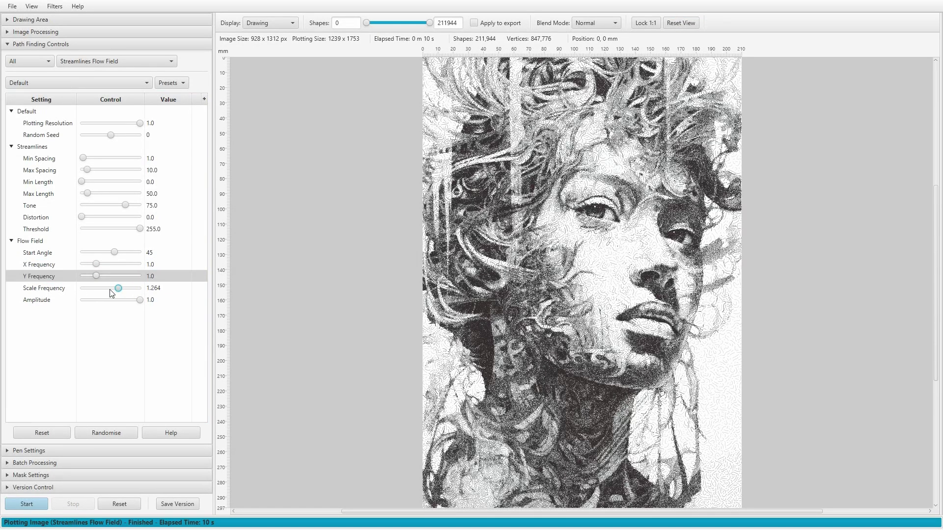
pyautogui.click(36, 506)
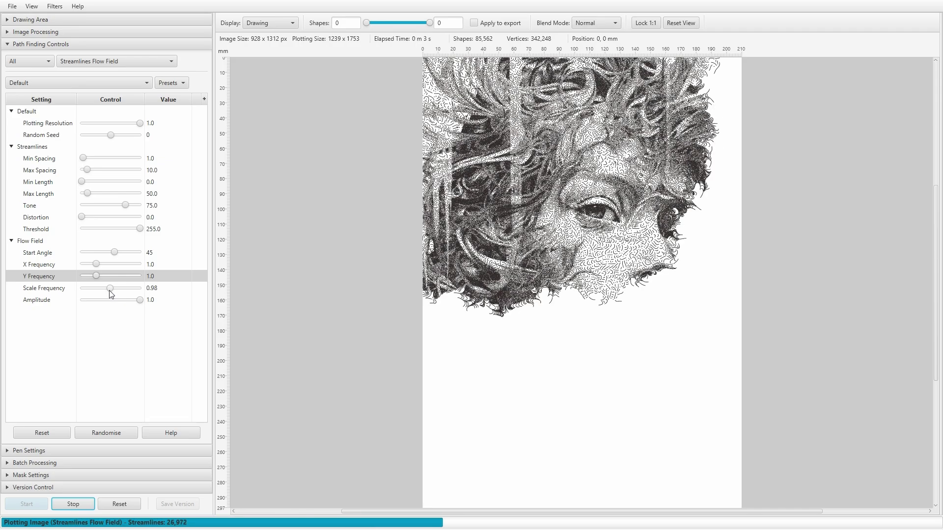
# Set the flow field's Scale Frequency to 0.696 and its Amplitude to 0.253, and re-plot the drawing.
pyautogui.moveTo(109, 292); pyautogui.dragTo(102, 291)
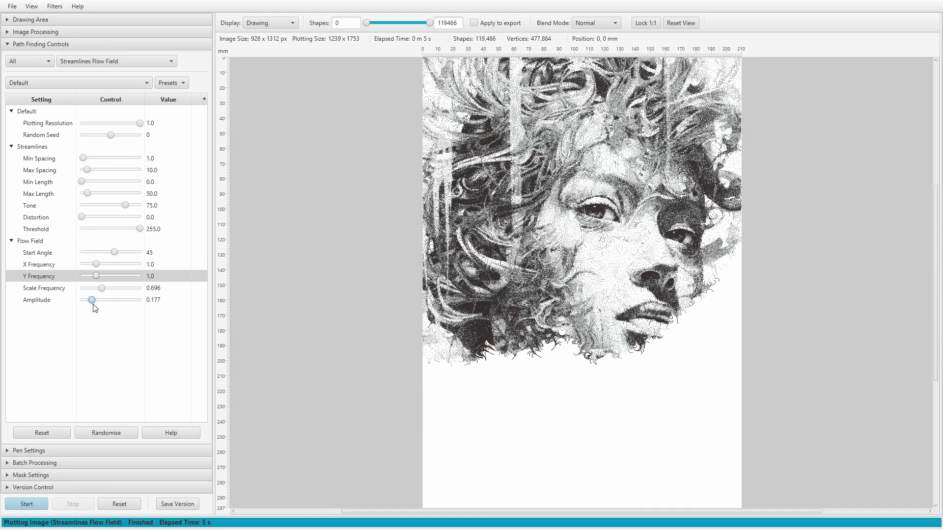
pyautogui.click(32, 506)
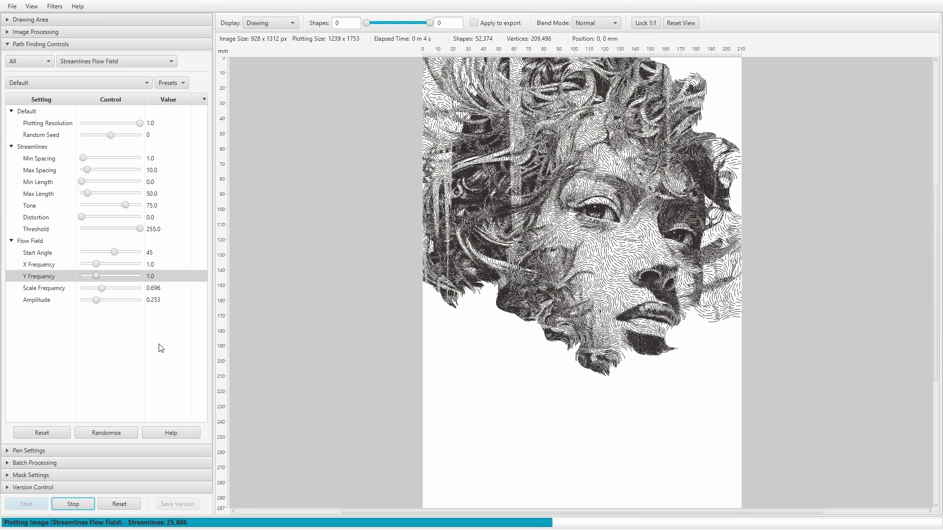
pyautogui.scroll(2, 634, 253)
pyautogui.scroll(1, 634, 253)
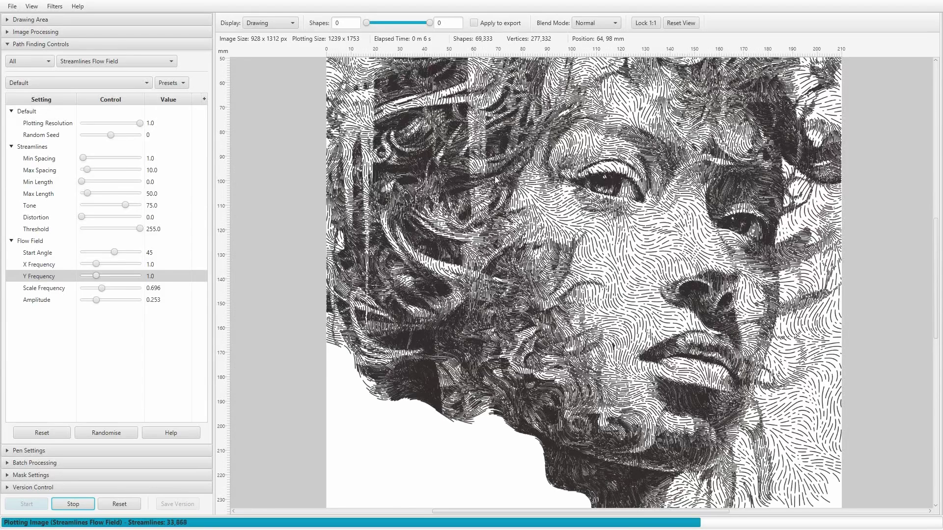
pyautogui.scroll(-2, 720, 427)
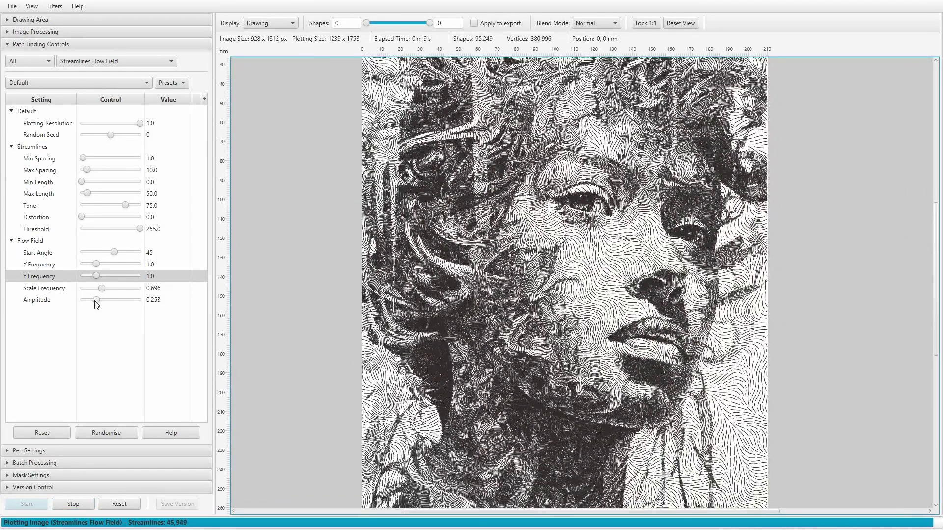
# Re-plot the drawing at a flow field Amplitude of 0.001 and again at 0.161, and reset the view.
pyautogui.moveTo(96, 301); pyautogui.dragTo(69, 301)
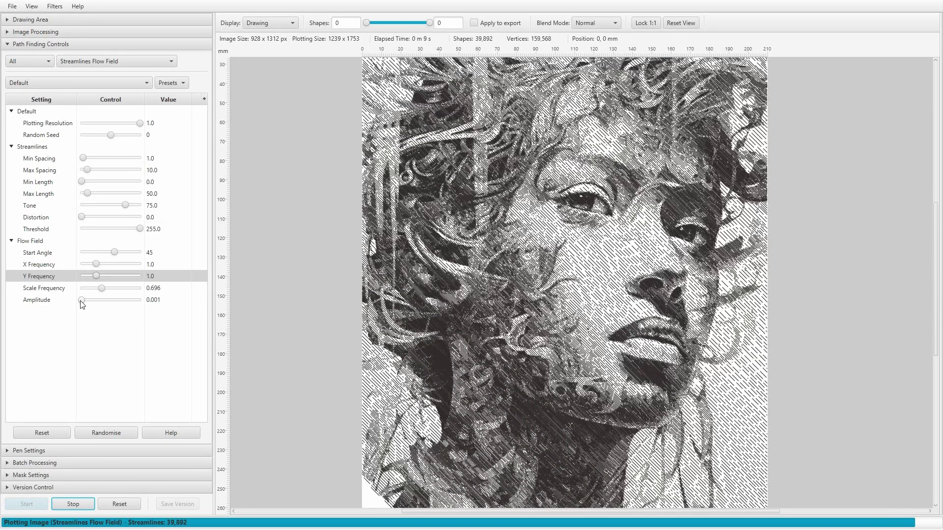
pyautogui.moveTo(81, 302); pyautogui.dragTo(88, 302)
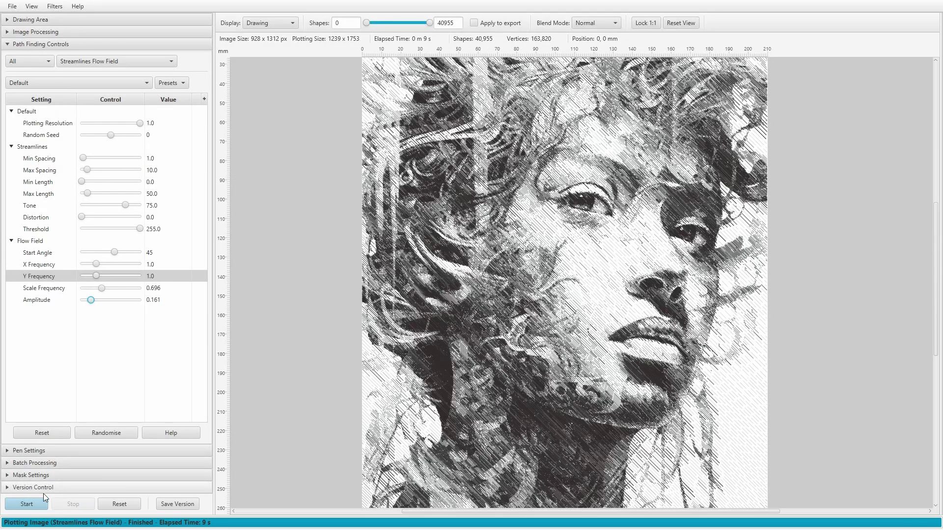
pyautogui.click(31, 508)
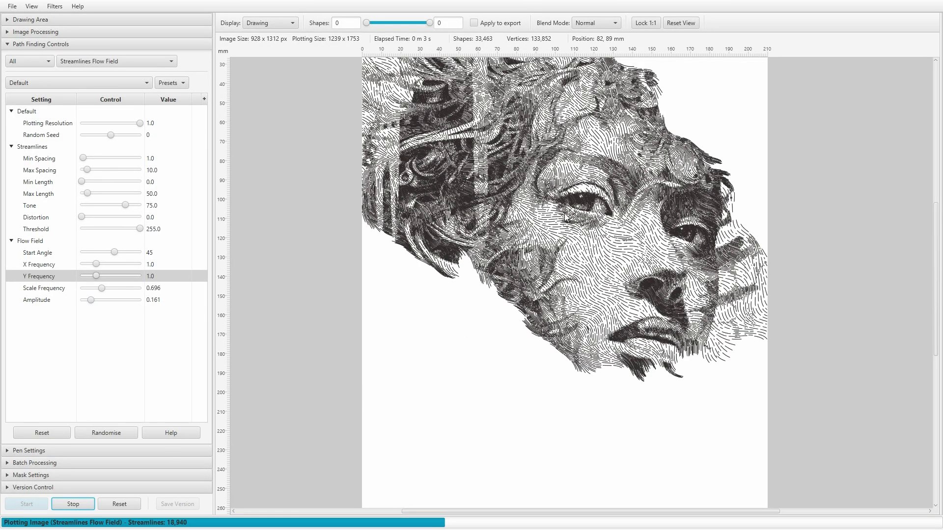
pyautogui.scroll(-3, 353, 83)
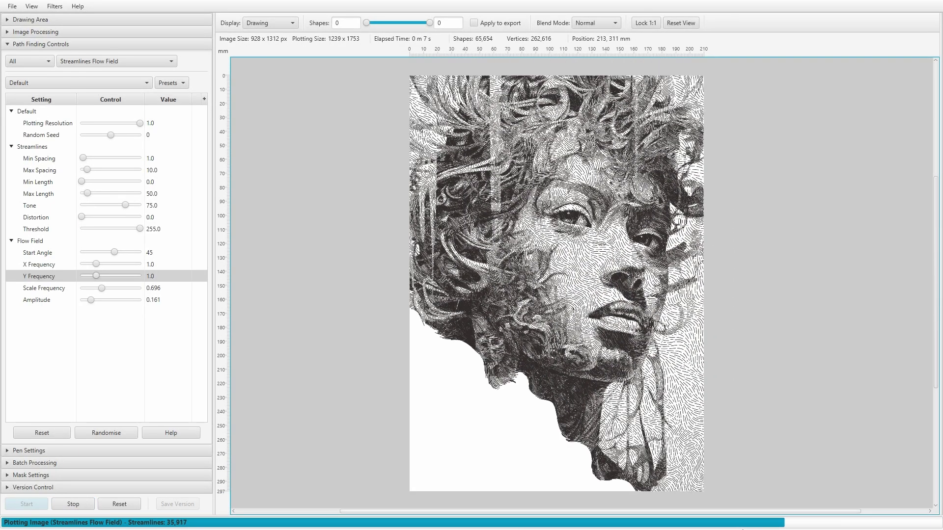
pyautogui.scroll(3, 587, 248)
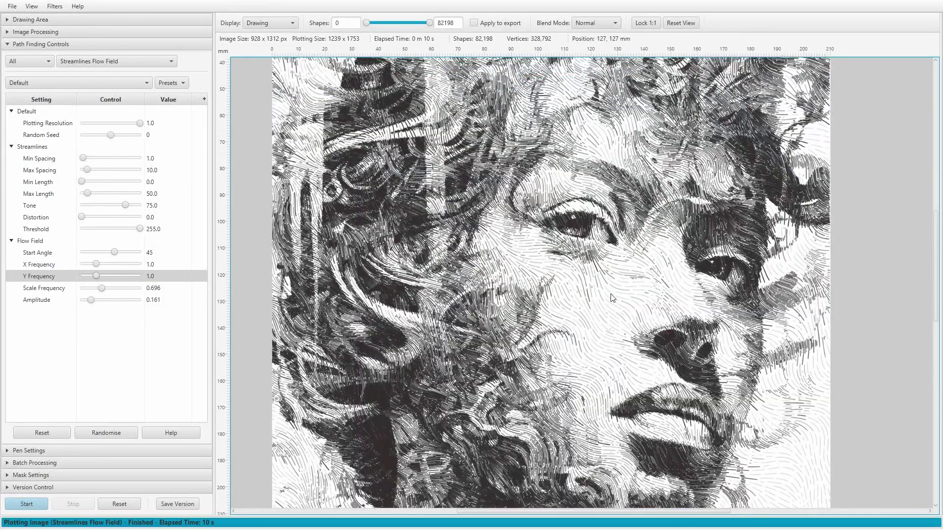
pyautogui.scroll(-2, 612, 297)
pyautogui.click(681, 23)
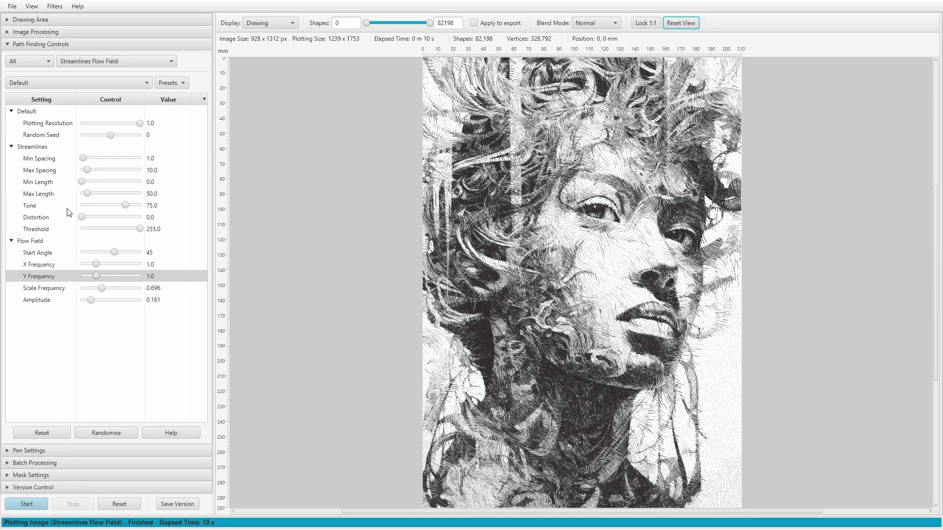
# Set the streamlines' Max Length to 0.0, re-plot the drawing and inspect the lines across the face.
pyautogui.click(51, 194)
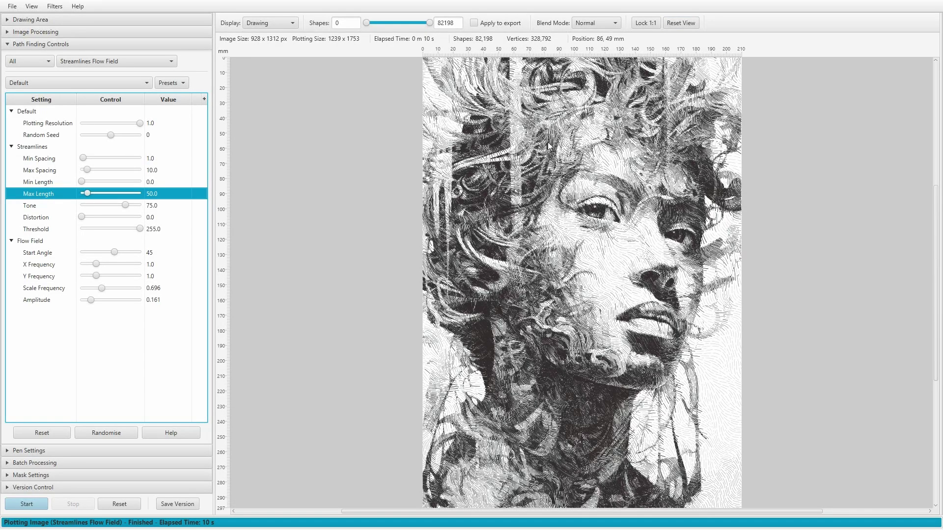
pyautogui.moveTo(89, 197); pyautogui.dragTo(32, 206)
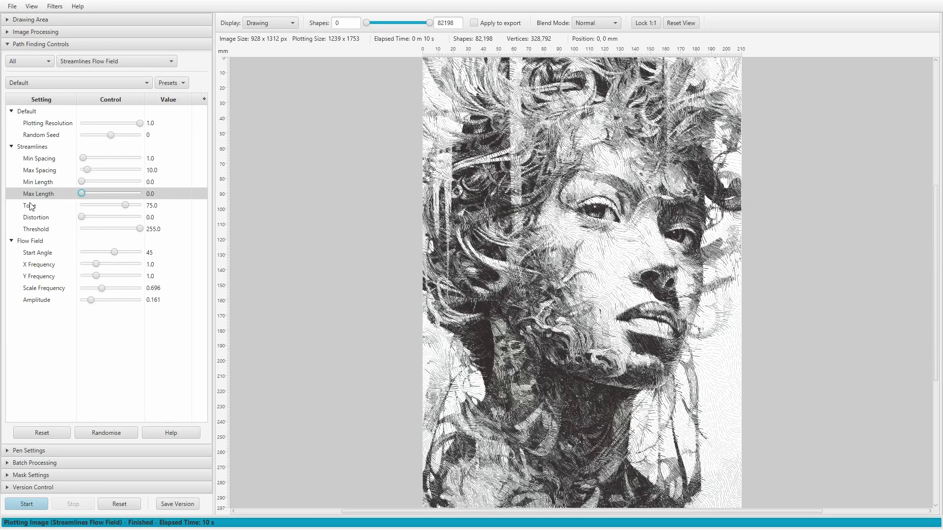
pyautogui.click(298, 205)
pyautogui.click(41, 194)
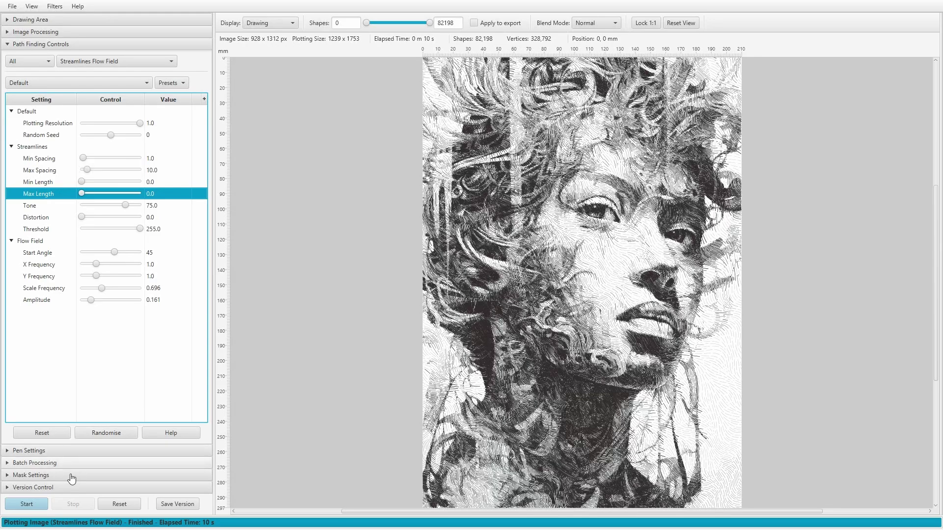
pyautogui.click(35, 502)
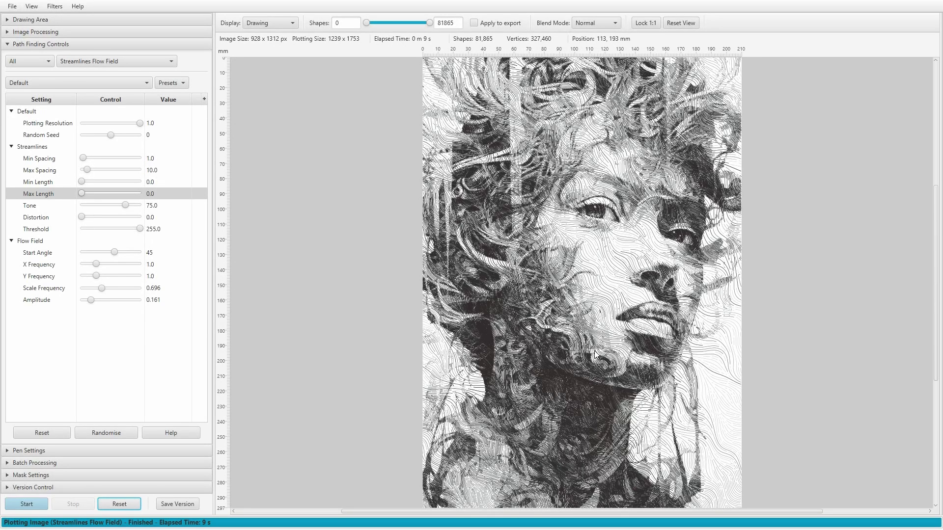
pyautogui.scroll(3, 602, 214)
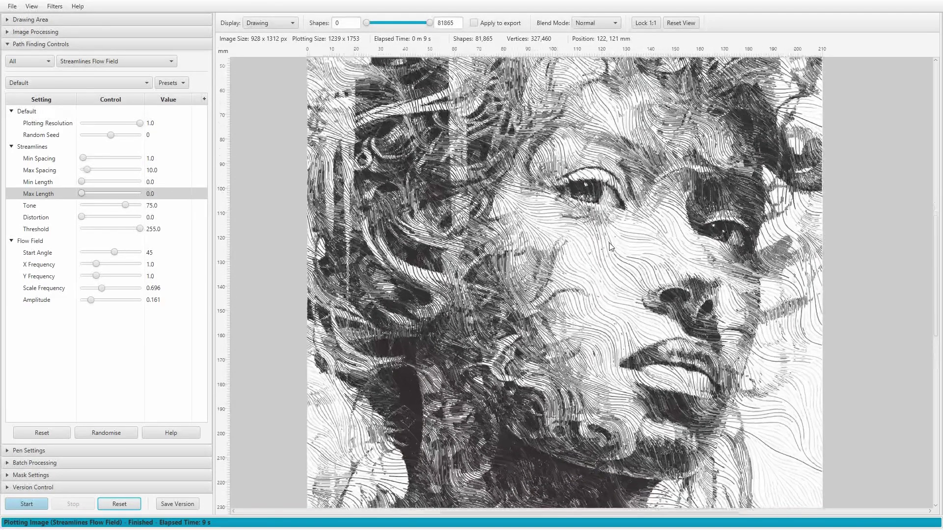
pyautogui.scroll(-1, 608, 276)
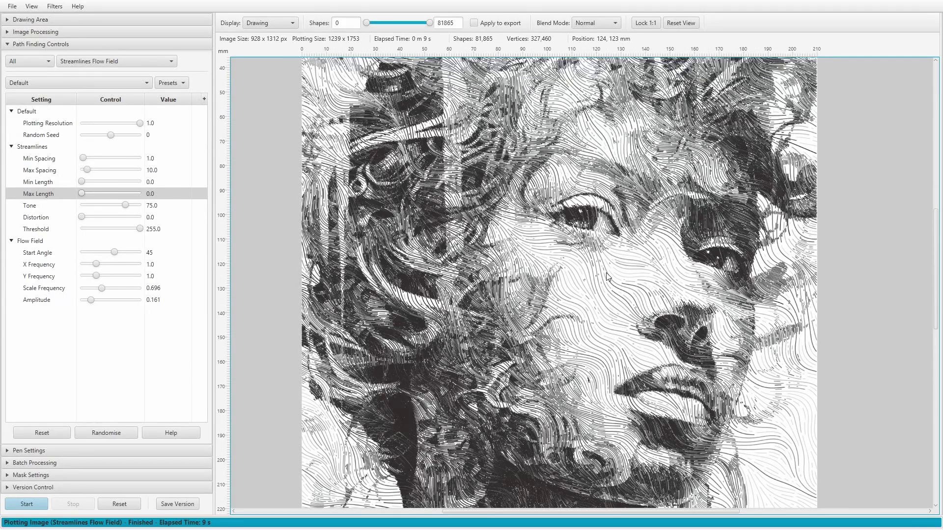
pyautogui.scroll(1, 608, 277)
pyautogui.moveTo(609, 270); pyautogui.dragTo(605, 322)
pyautogui.scroll(-2, 450, 207)
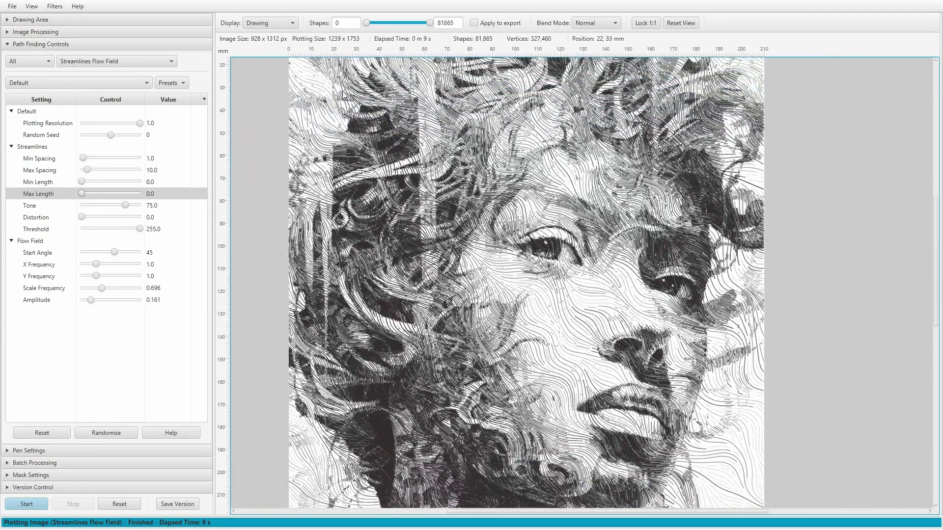
pyautogui.scroll(-2, 637, 447)
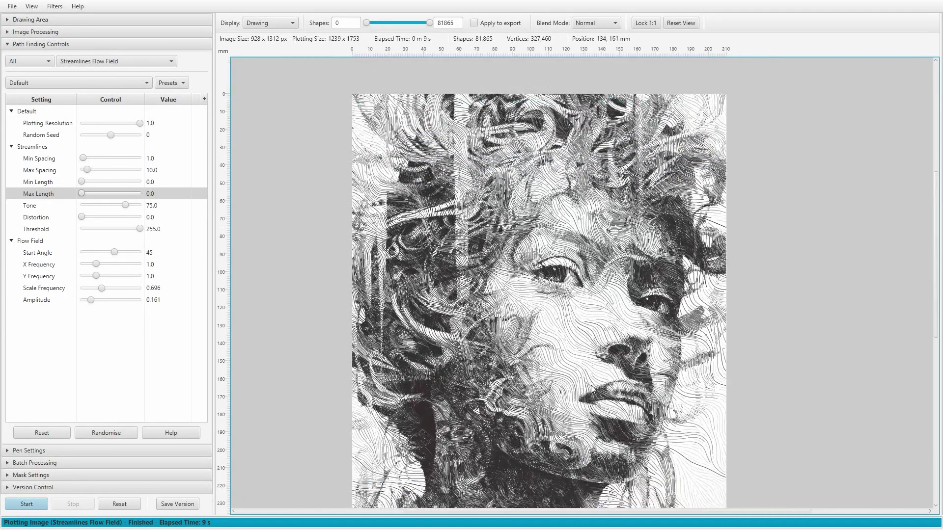
# Select the Streamlines Superformula path finding module and plot the drawing with its default settings.
pyautogui.scroll(1, 589, 265)
pyautogui.scroll(-1, 641, 343)
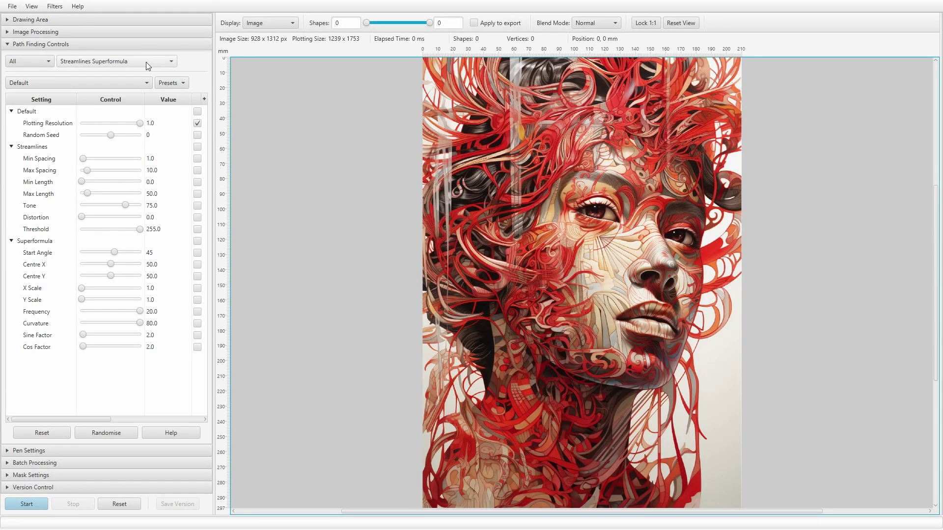
pyautogui.click(146, 62)
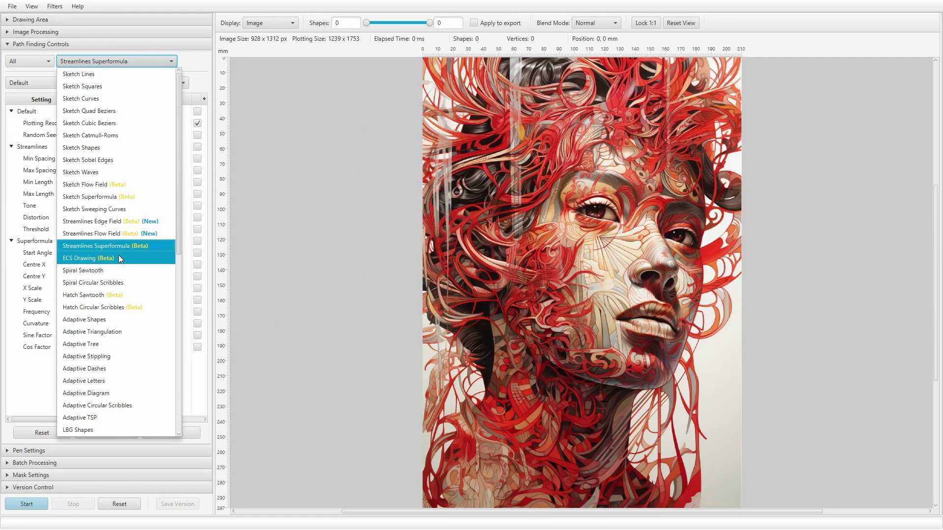
pyautogui.click(119, 246)
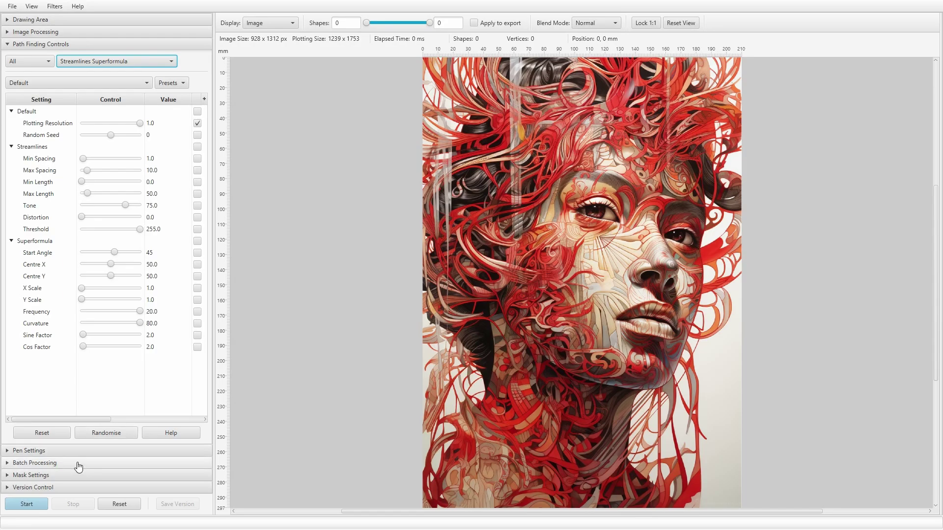
pyautogui.click(38, 502)
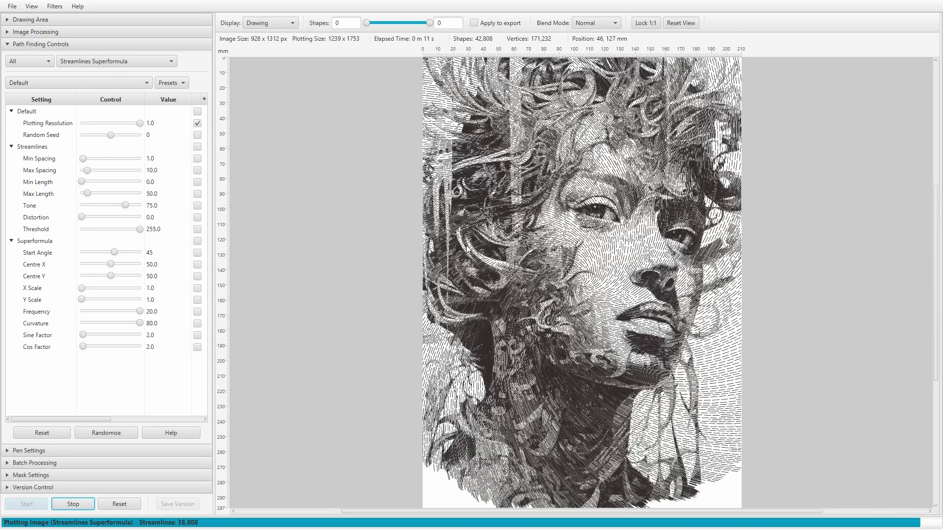
# Plot the drawing with the Starfish preset and again with the Distorted Diamond preset.
pyautogui.click(104, 83)
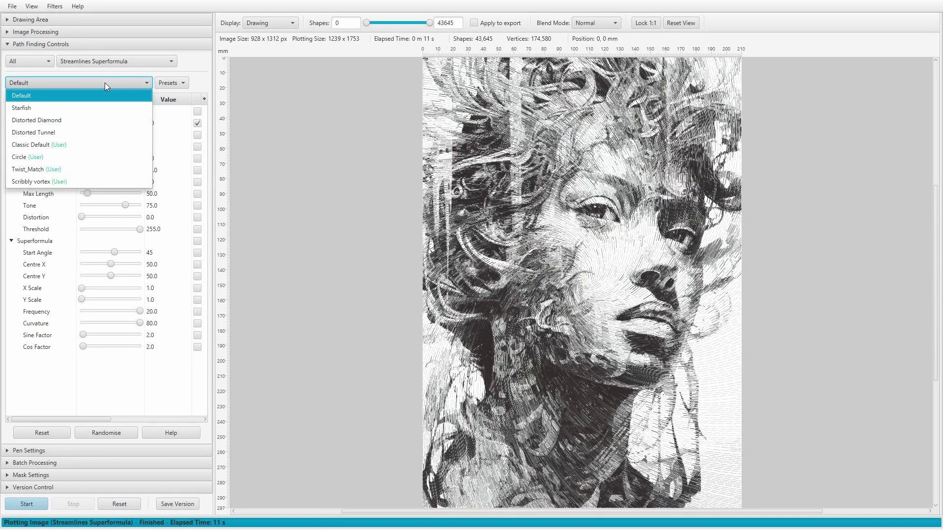
pyautogui.click(75, 107)
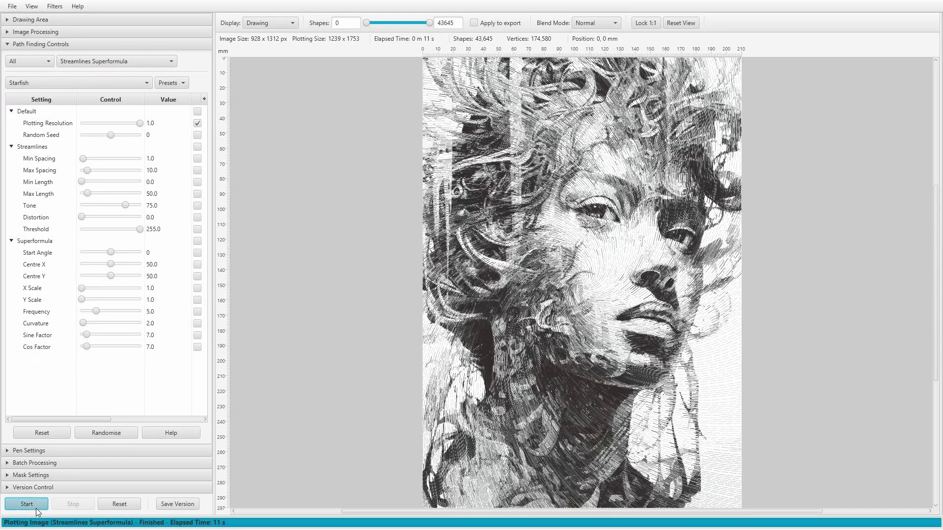
pyautogui.click(36, 507)
pyautogui.click(37, 83)
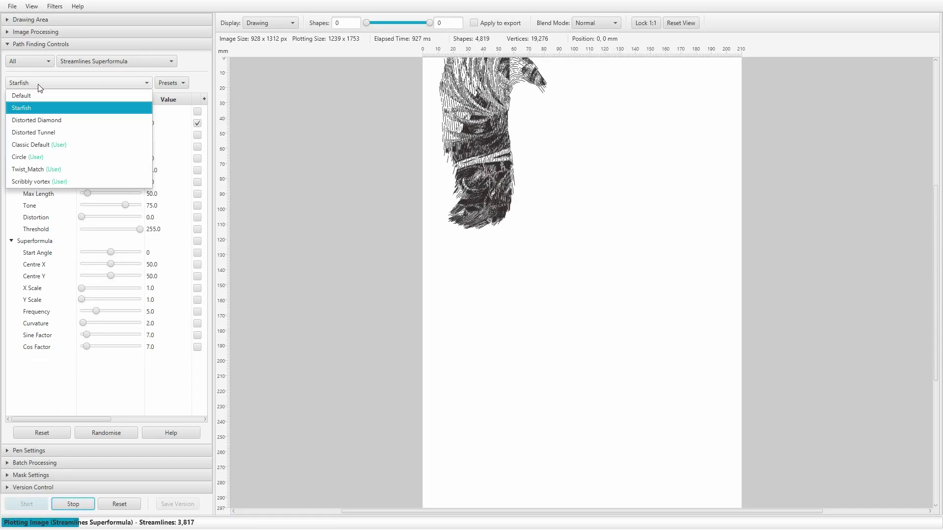
pyautogui.click(43, 120)
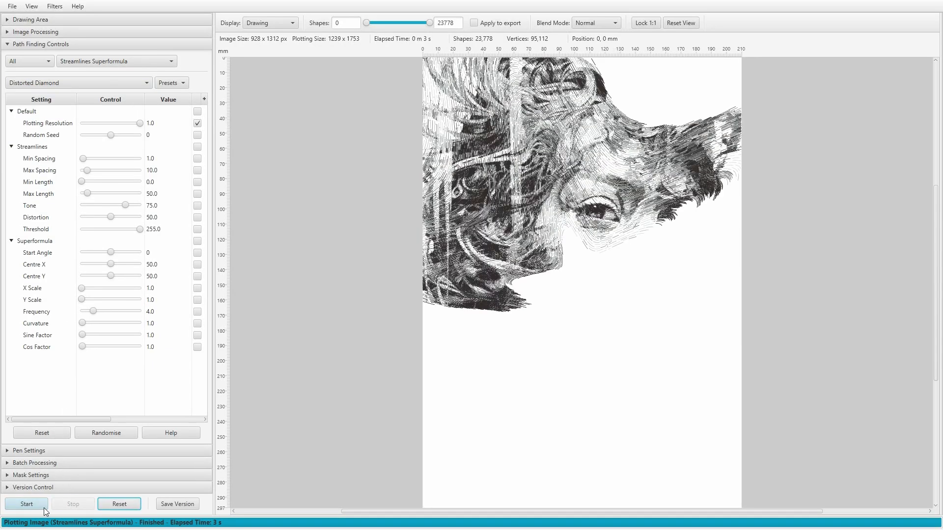
pyautogui.click(43, 508)
# Apply the Distorted Tunnel preset, stop the running plot and re-plot the drawing.
pyautogui.click(70, 87)
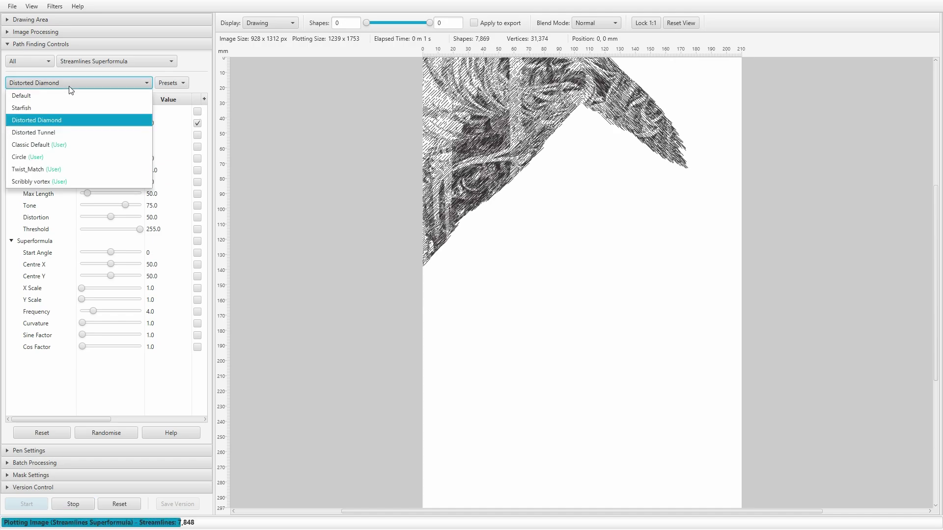
pyautogui.click(55, 132)
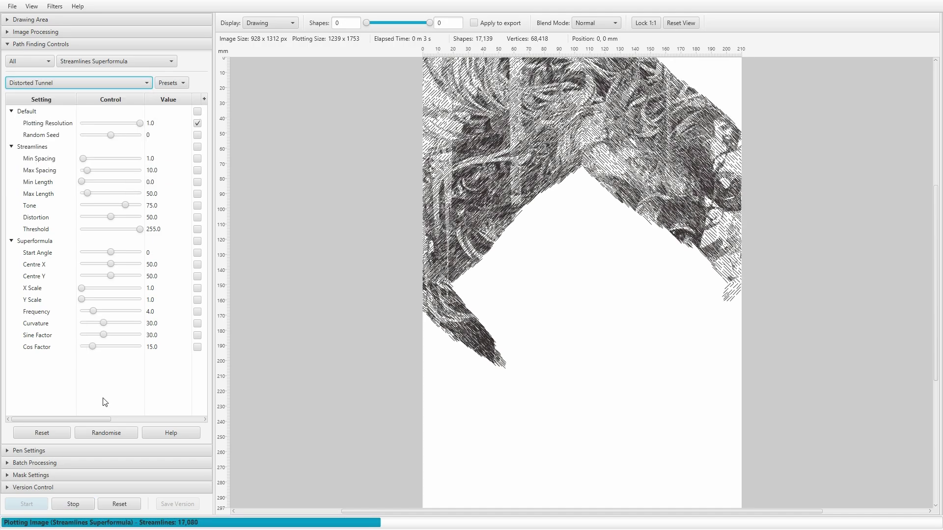
pyautogui.click(75, 503)
pyautogui.click(26, 504)
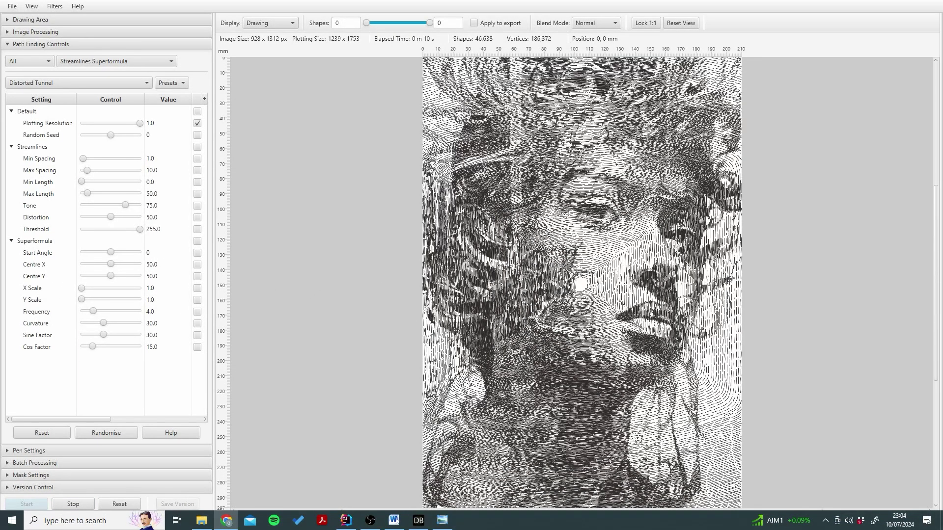
# Switch to the browser's Superformula Wikipedia article and examine the formula and its 2D plot examples, then move the window aside.
pyautogui.hotkey('alt', 'Tab')
pyautogui.moveTo(551, 51); pyautogui.dragTo(501, 25)
pyautogui.scroll(5, 526, 248)
pyautogui.scroll(-3, 539, 246)
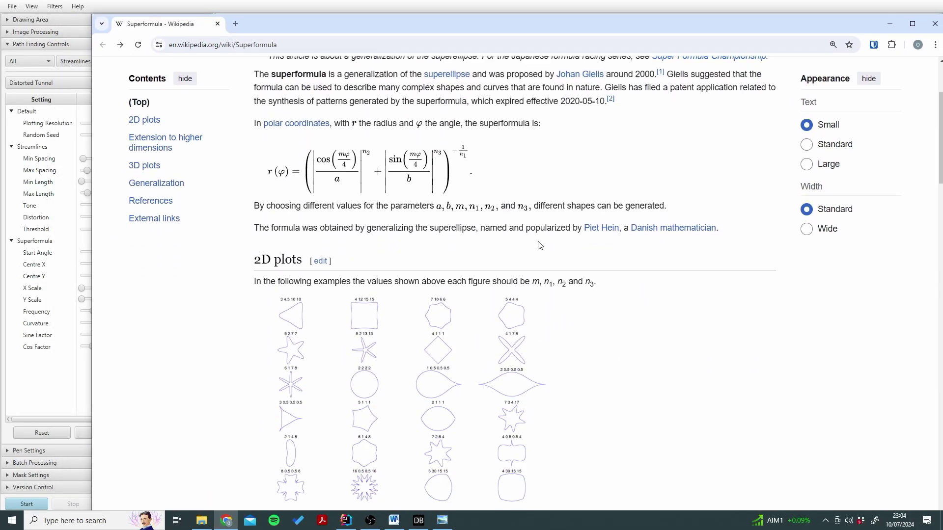
pyautogui.scroll(-1, 539, 246)
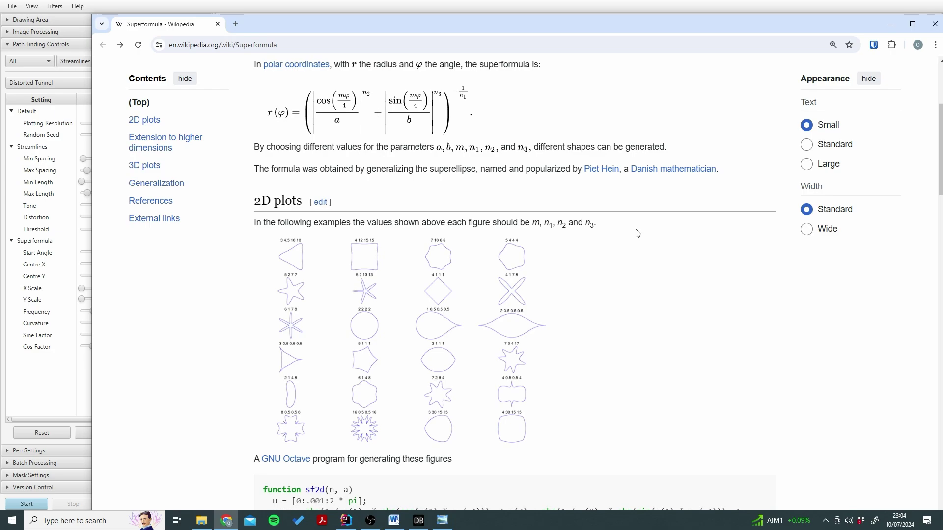
pyautogui.moveTo(421, 24); pyautogui.dragTo(942, 33)
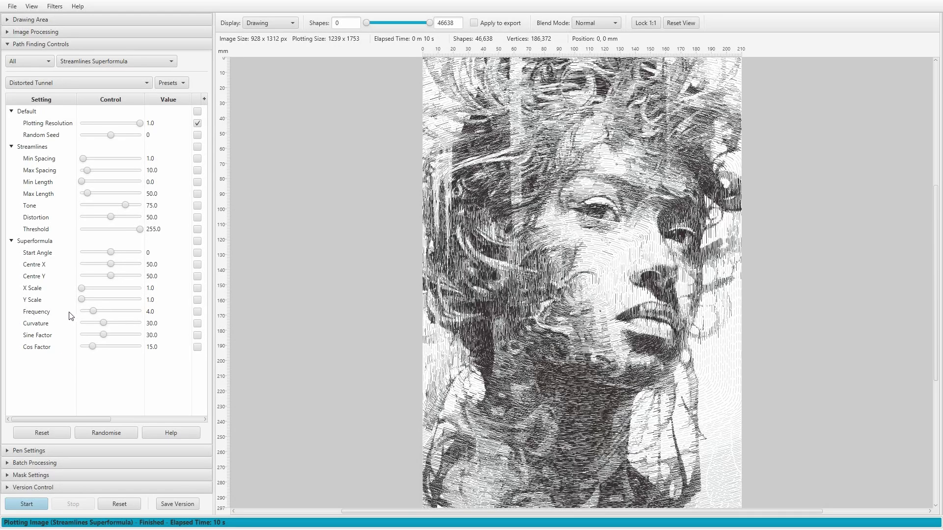
# Re-plot the drawing with the superformula Frequency at 20.0, and again with the Curvature at 80.0.
pyautogui.click(23, 506)
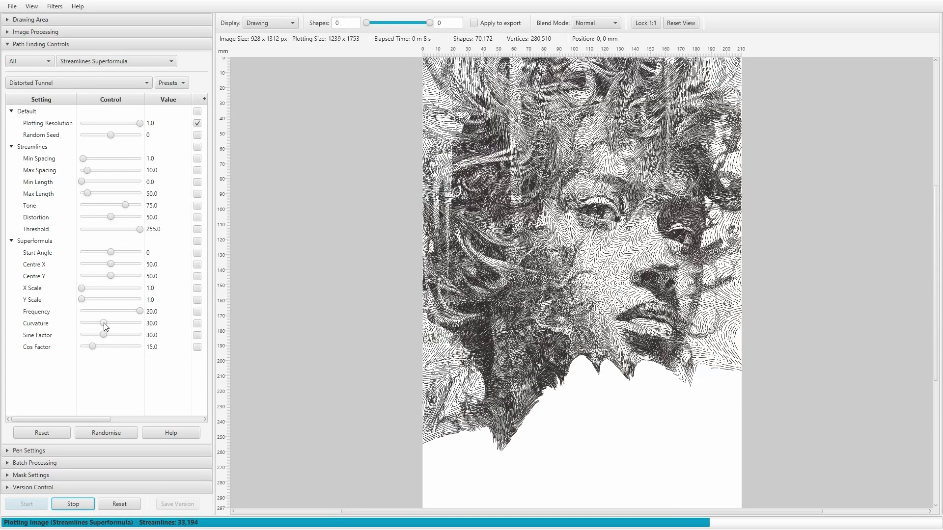
pyautogui.click(68, 504)
pyautogui.click(29, 505)
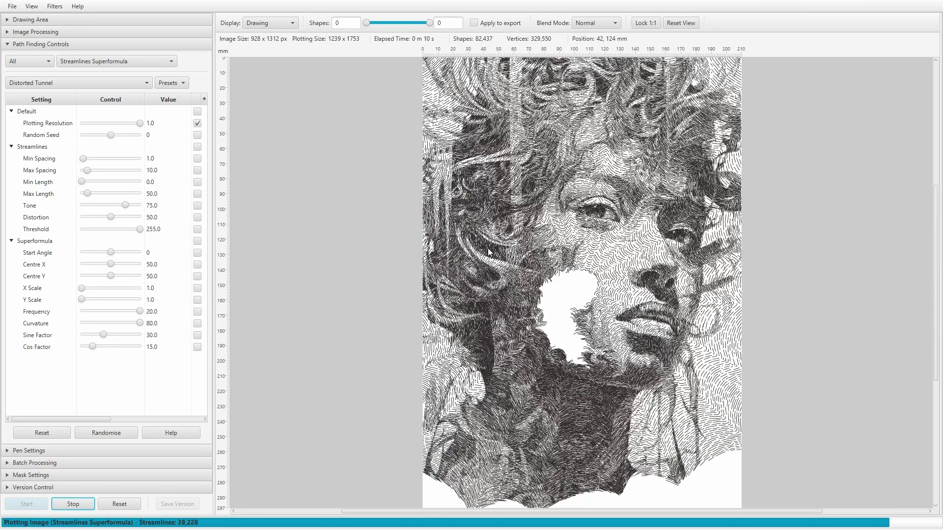
# Consult the cross-shaped example in the Superformula Wikipedia article and set the superformula Frequency to 4.0 and Curvature to 1.0.
pyautogui.hotkey('alt', 'Tab')
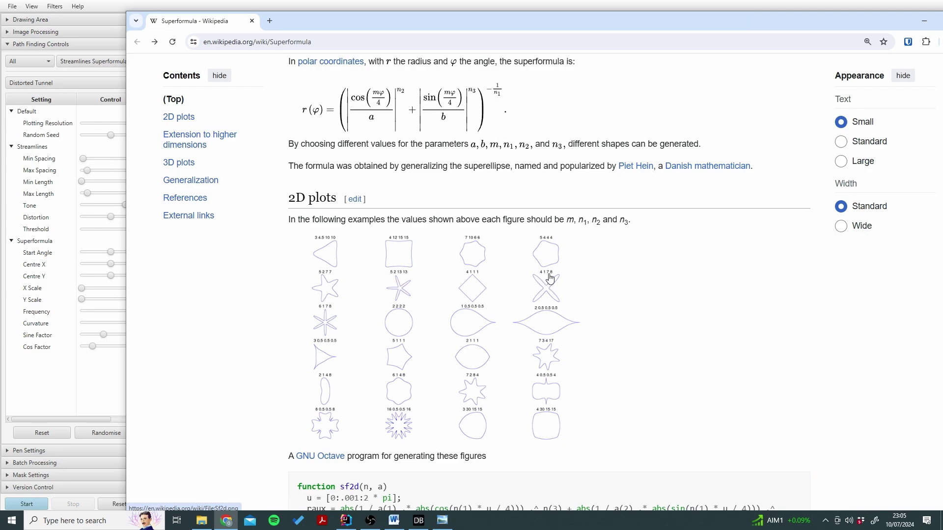
pyautogui.hotkey('alt', 'Tab')
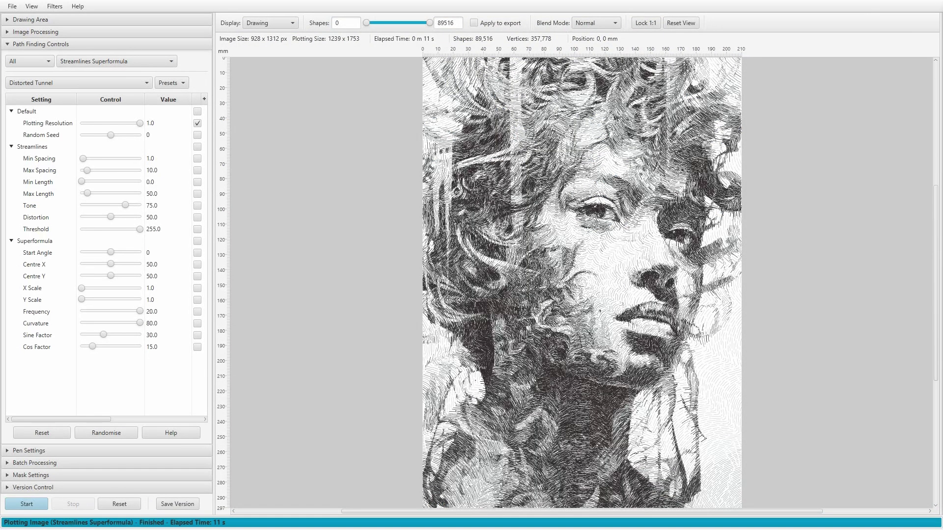
pyautogui.click(154, 311)
pyautogui.click(155, 311)
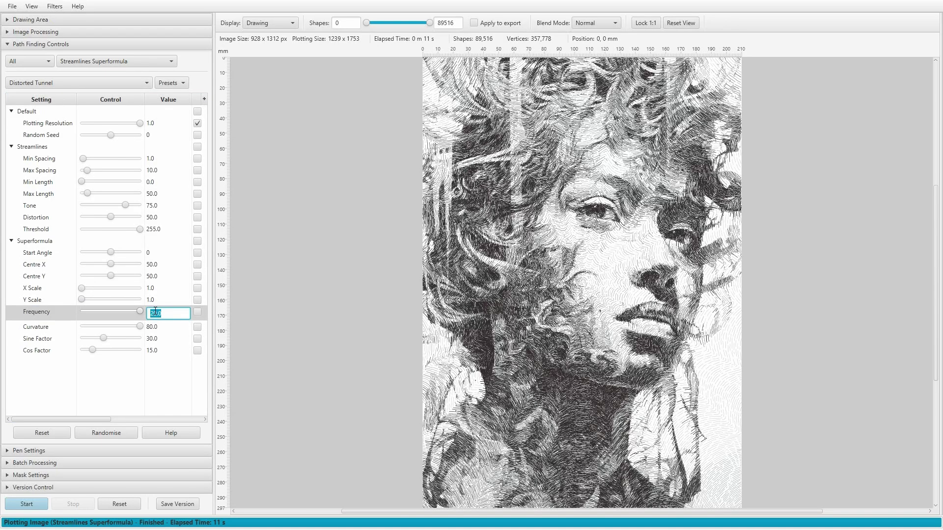
pyautogui.write('4')
pyautogui.press('Return')
pyautogui.click(158, 324)
pyautogui.click(158, 324)
pyautogui.write('1')
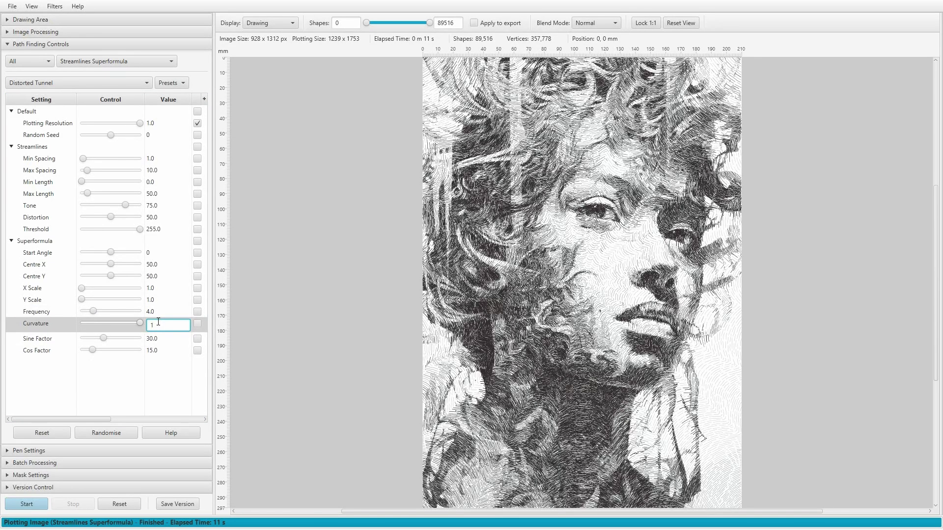
# Set the Sine Factor to 7.0 and the Cos Factor to 8.0, re-plot the drawing and inspect the pattern around its centre.
pyautogui.doubleClick(162, 336)
pyautogui.doubleClick(158, 346)
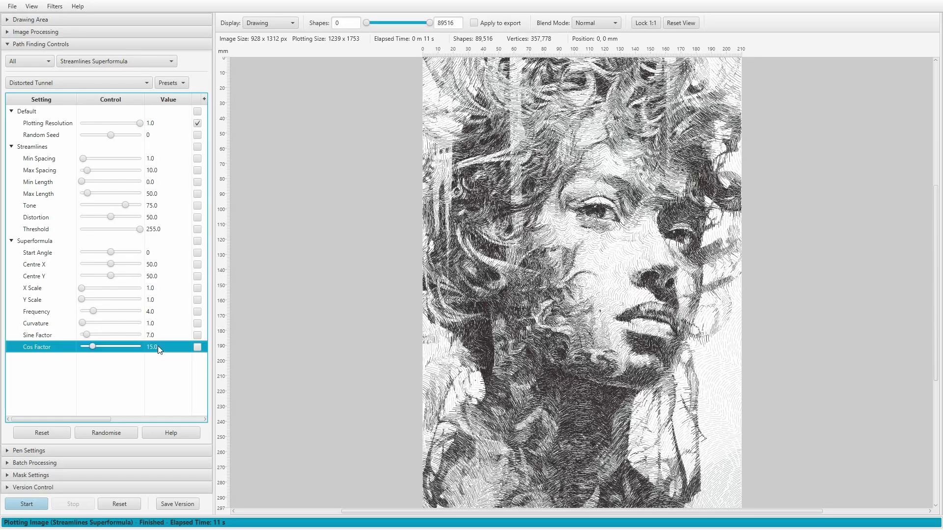
pyautogui.write('8')
pyautogui.press('Return')
pyautogui.click(41, 504)
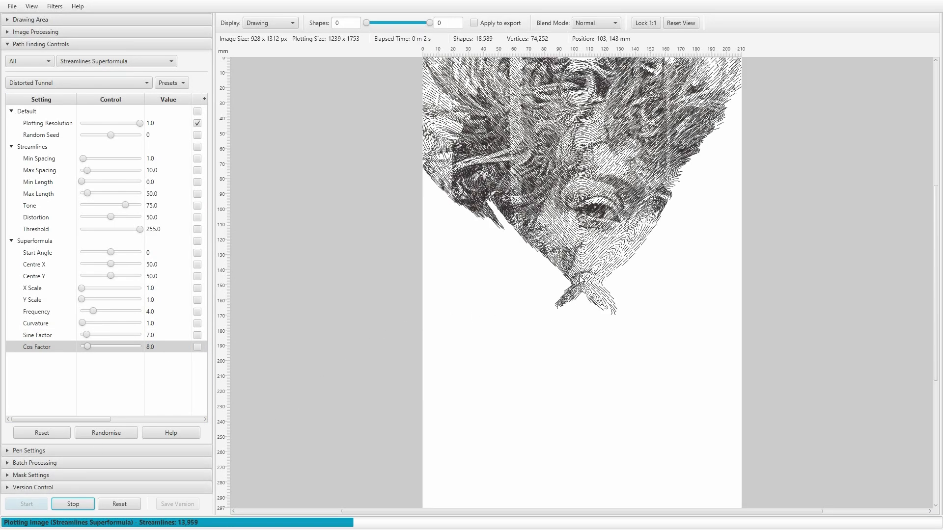
pyautogui.scroll(5, 585, 288)
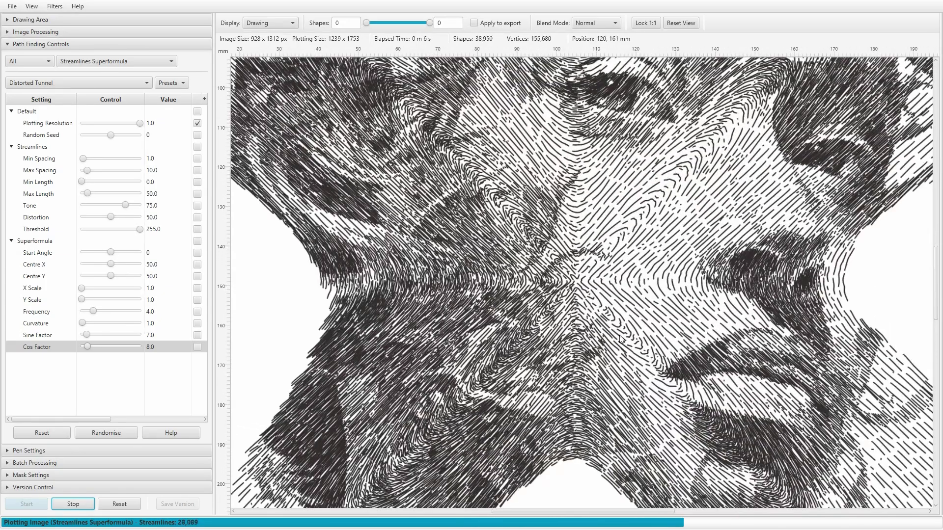
pyautogui.scroll(-5, 576, 289)
pyautogui.scroll(-2, 576, 298)
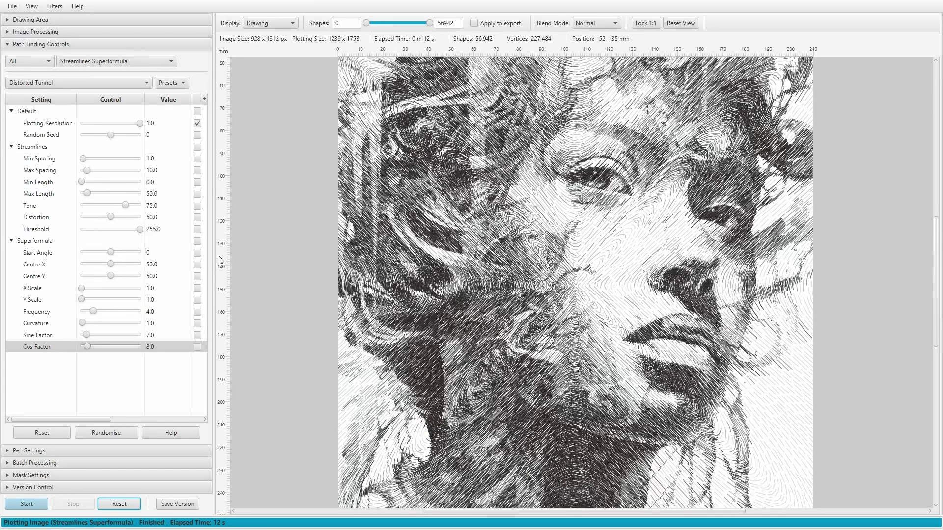
pyautogui.scroll(3, 578, 290)
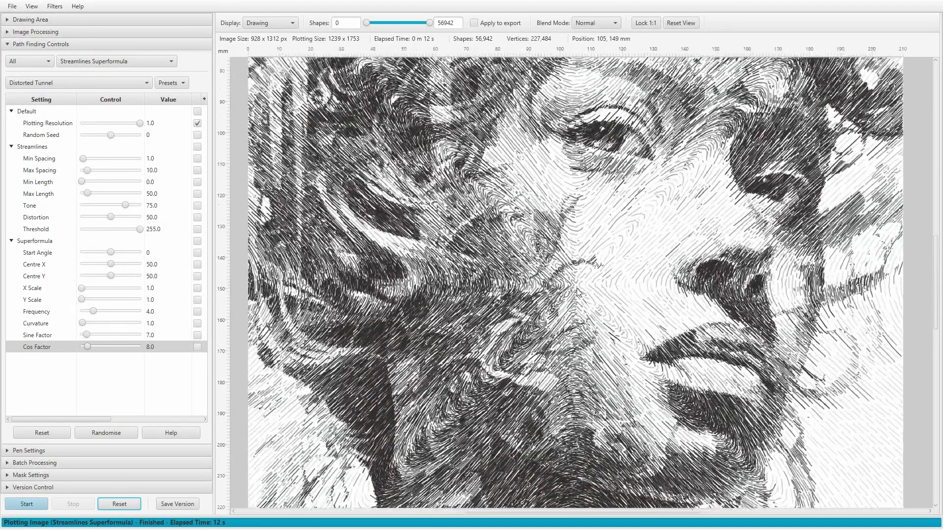
# Re-plot the drawing at a superformula Start Angle of 45 and again at 90.
pyautogui.doubleClick(152, 253)
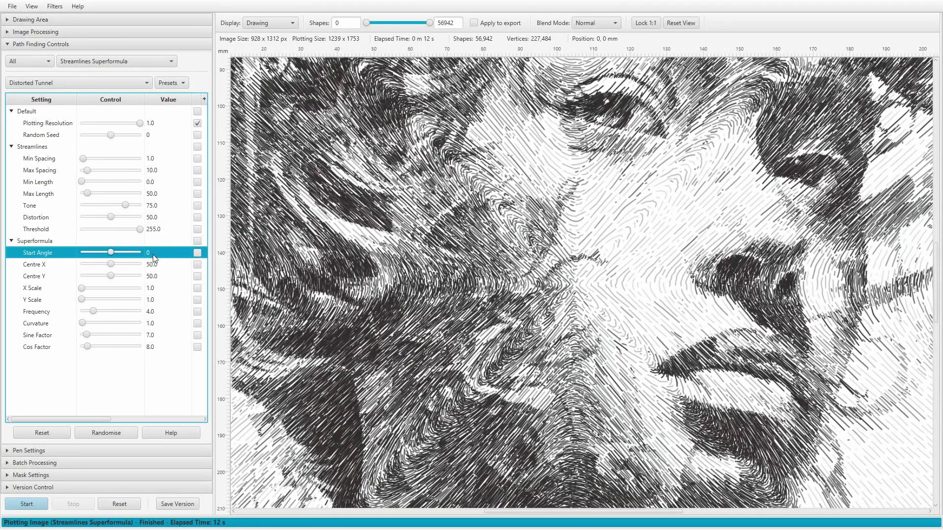
pyautogui.write('45')
pyautogui.press('Return')
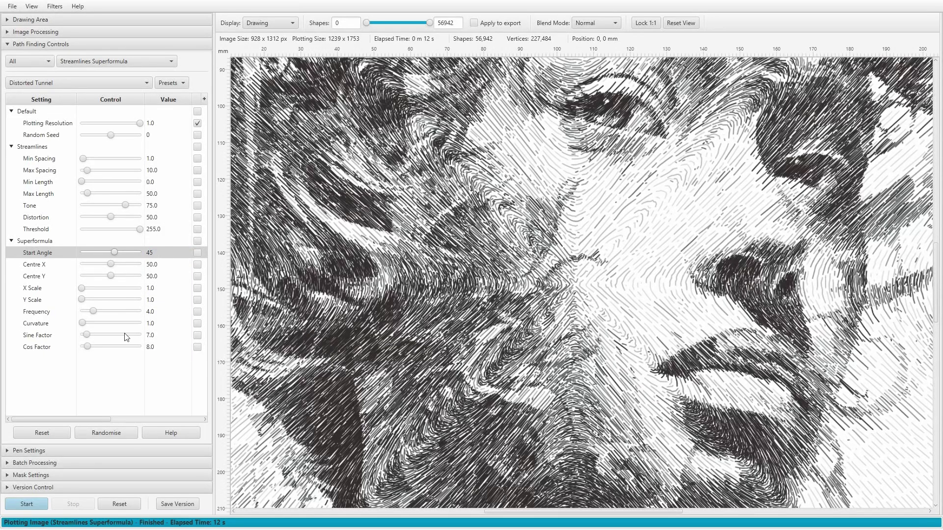
pyautogui.click(39, 503)
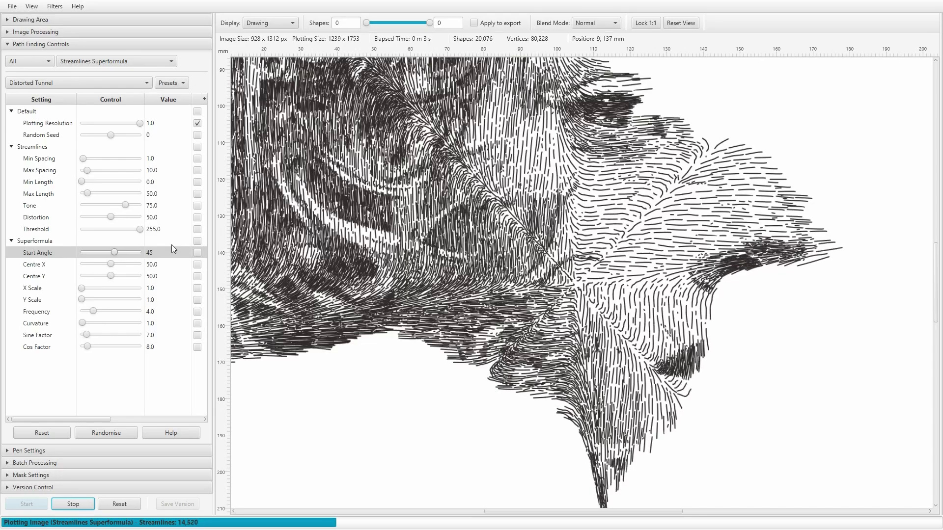
pyautogui.scroll(-3, 577, 267)
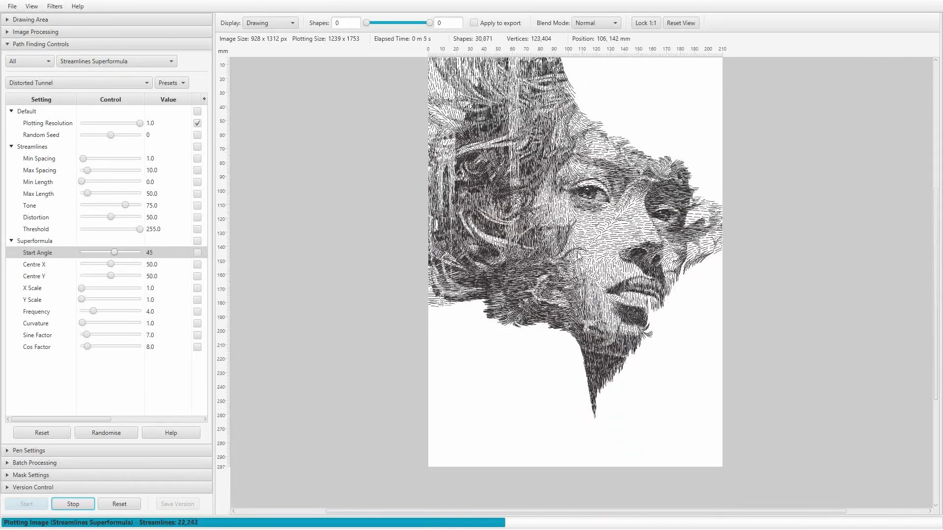
pyautogui.scroll(3, 577, 248)
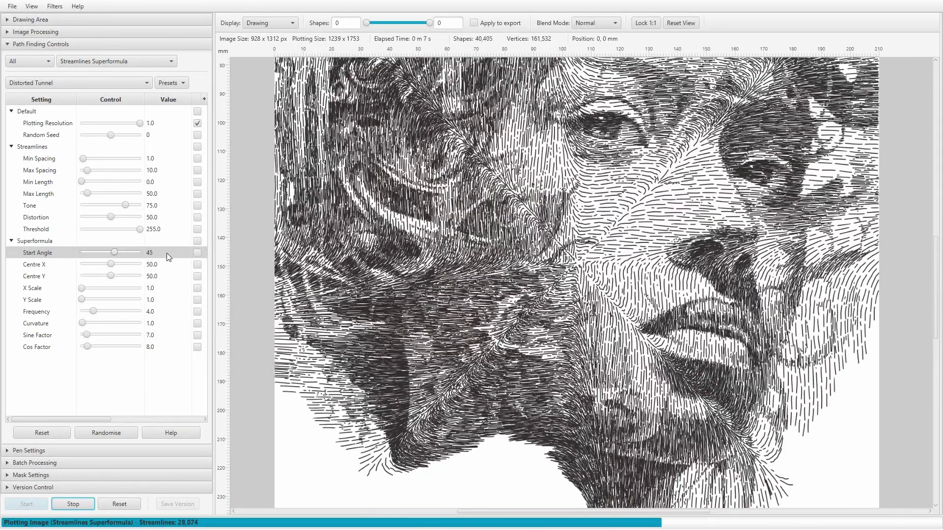
pyautogui.doubleClick(166, 252)
pyautogui.press('Return')
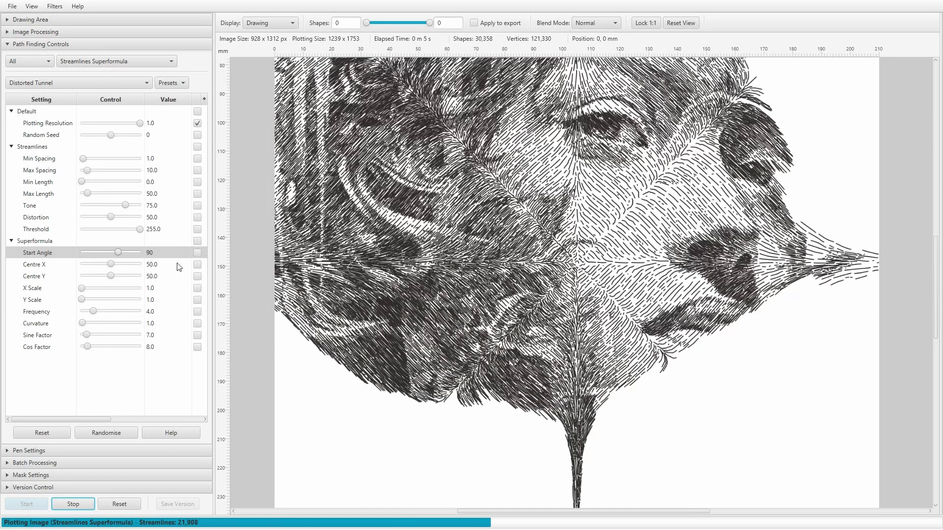
# Set the superformula Start Angle to 0, re-plot the drawing and inspect the lines across the face.
pyautogui.doubleClick(150, 252)
pyautogui.write('0')
pyautogui.press('Return')
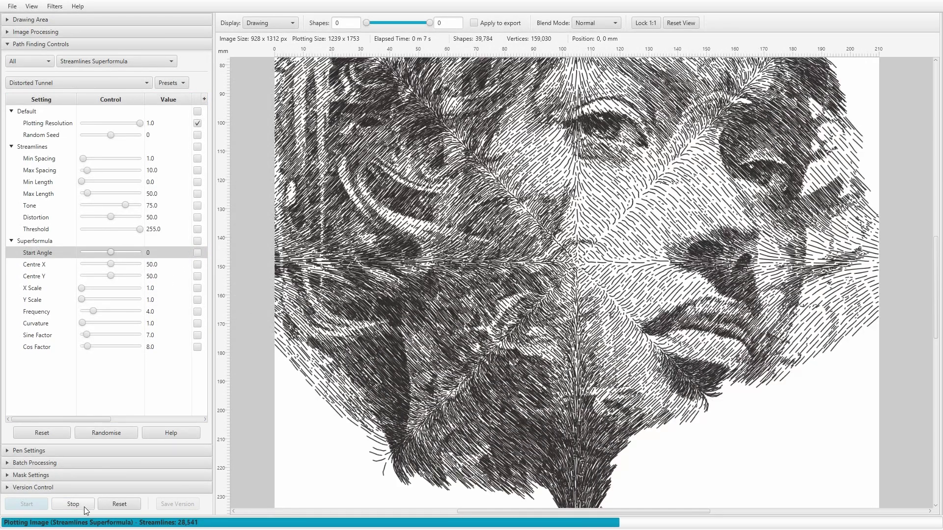
pyautogui.click(27, 504)
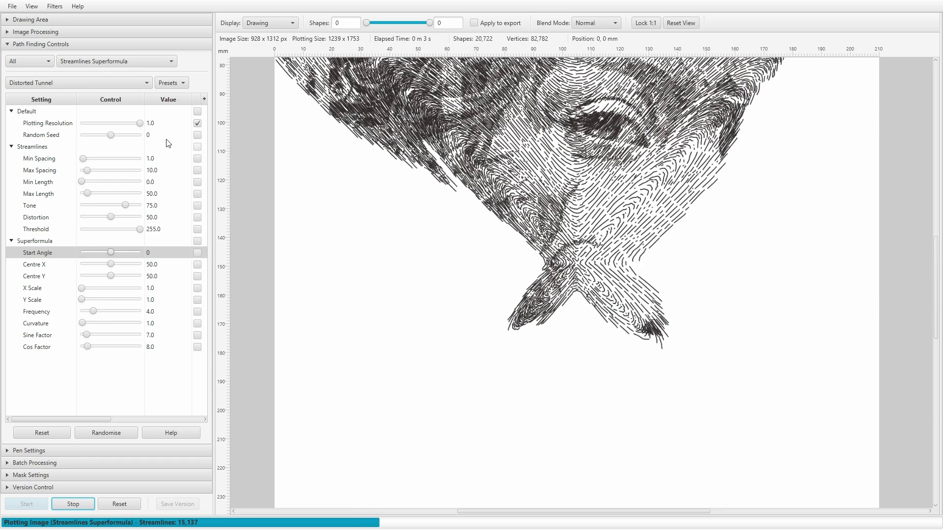
pyautogui.click(78, 85)
pyautogui.click(619, 222)
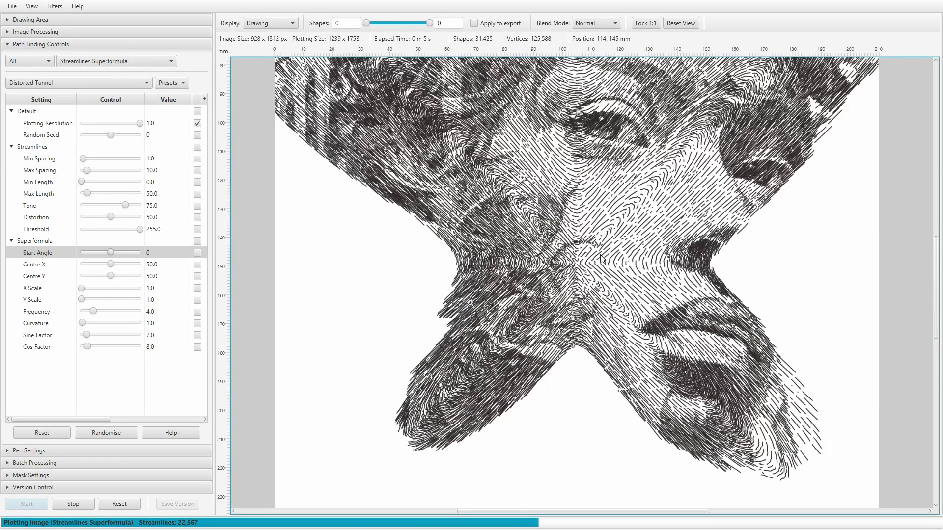
pyautogui.scroll(-5, 614, 226)
pyautogui.scroll(1, 570, 252)
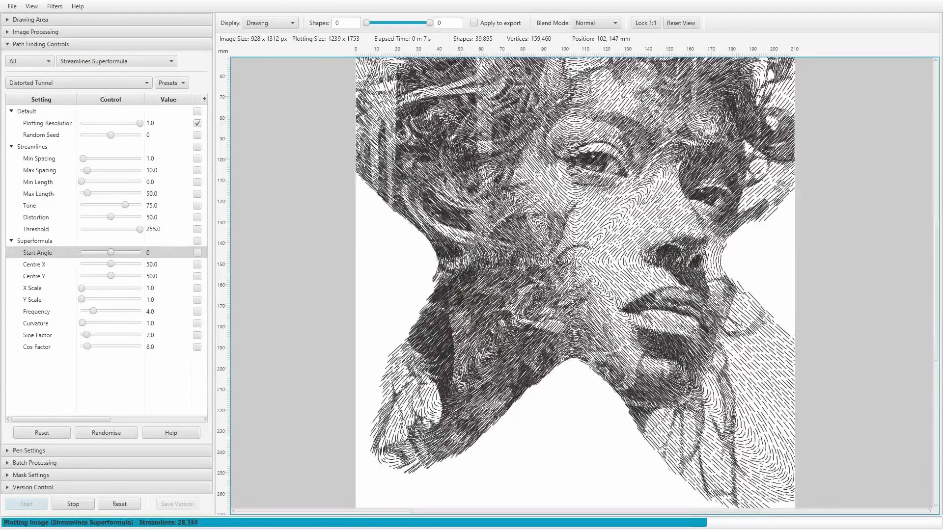
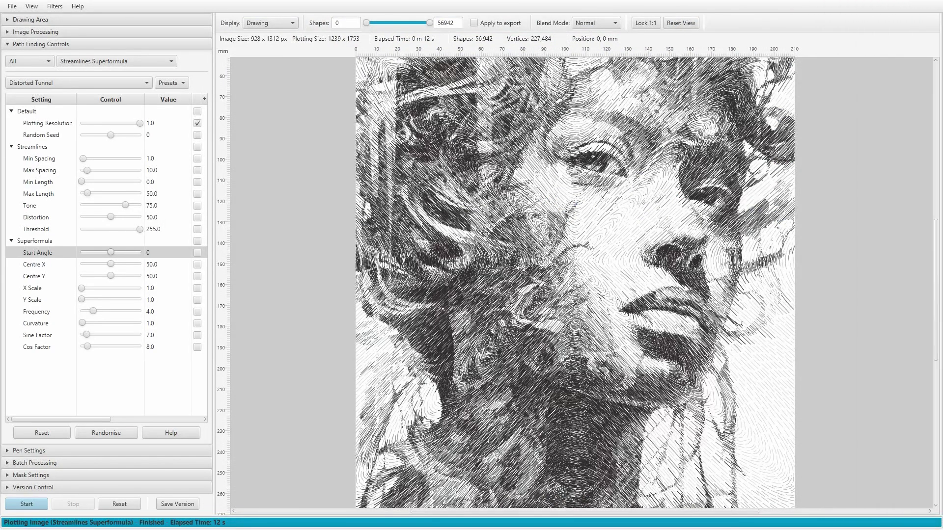
# Set the superformula Frequency to 16.0, Curvature to 0.5, Sine Factor to 0.5 and Cos Factor to 16.0, and re-plot the drawing.
pyautogui.doubleClick(151, 313)
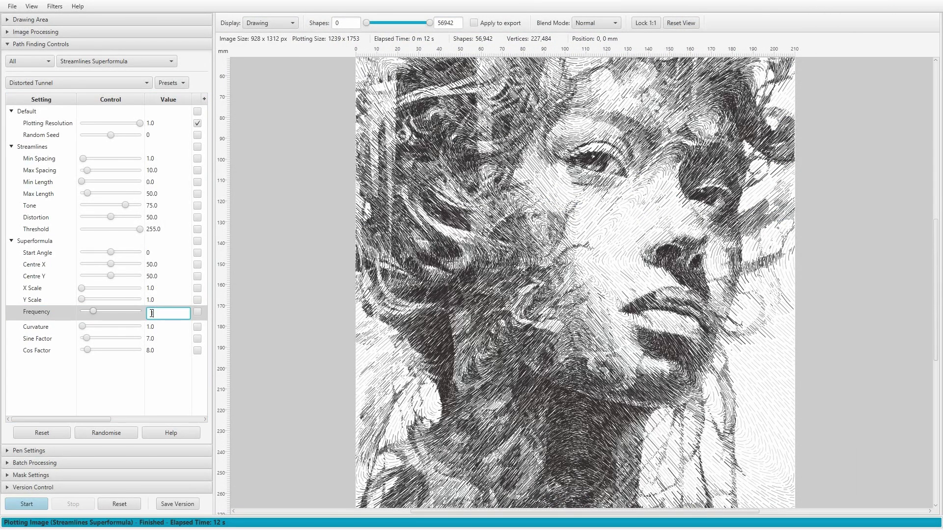
pyautogui.doubleClick(160, 325)
pyautogui.write('0.5')
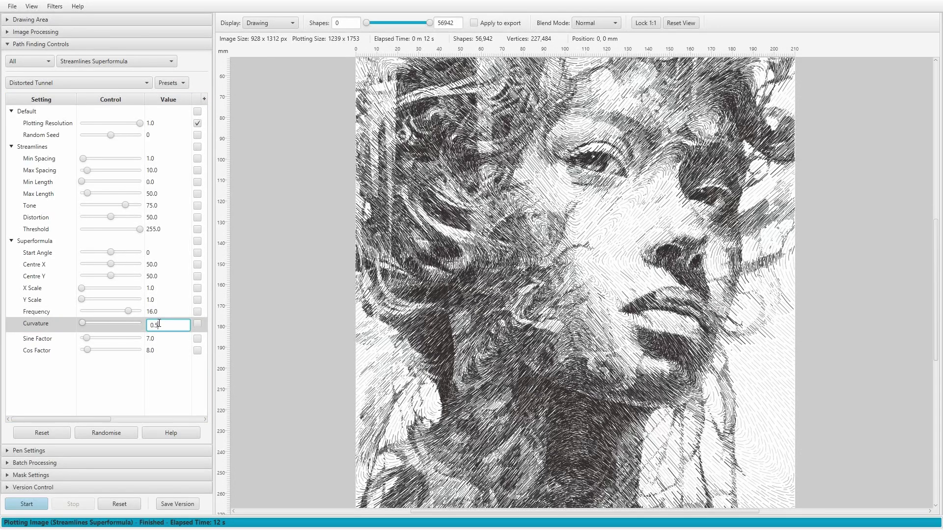
pyautogui.doubleClick(158, 338)
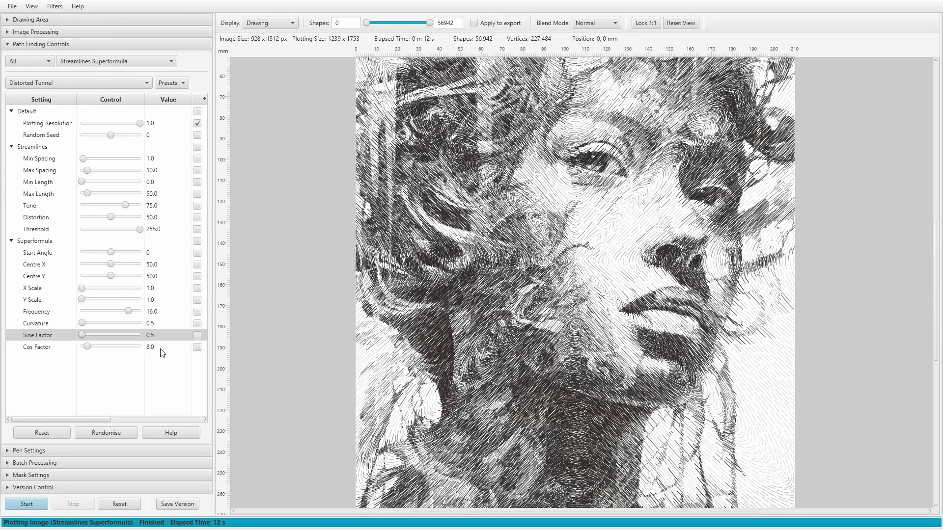
pyautogui.doubleClick(161, 350)
pyautogui.click(26, 504)
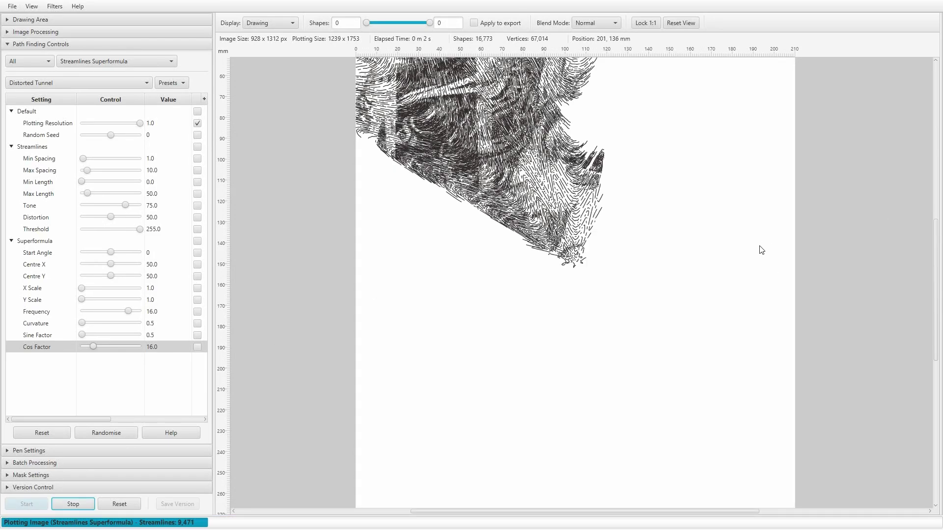
# Compare the pattern forming around the drawing's centre with the "16 0.5 0.5 16" figure in the Superformula Wikipedia article.
pyautogui.scroll(1, 569, 263)
pyautogui.scroll(-2, 579, 265)
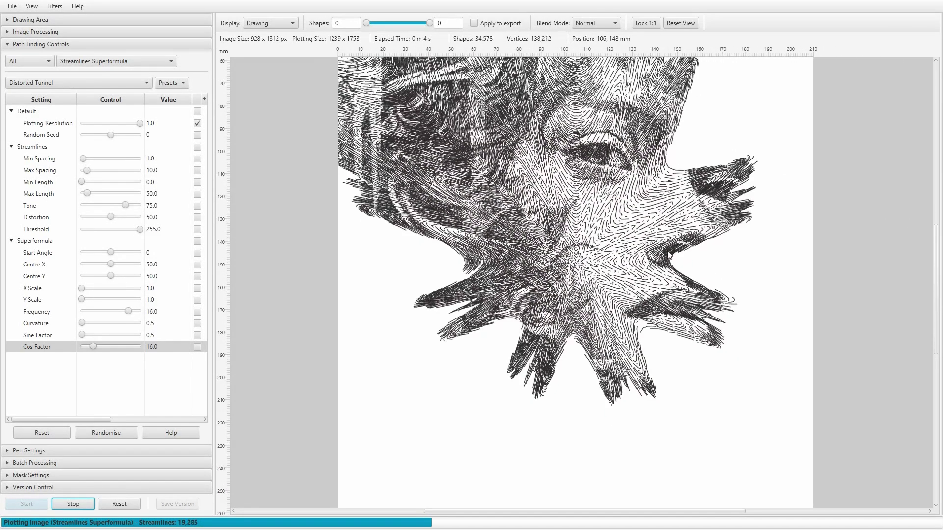
pyautogui.hotkey('alt', 'Tab')
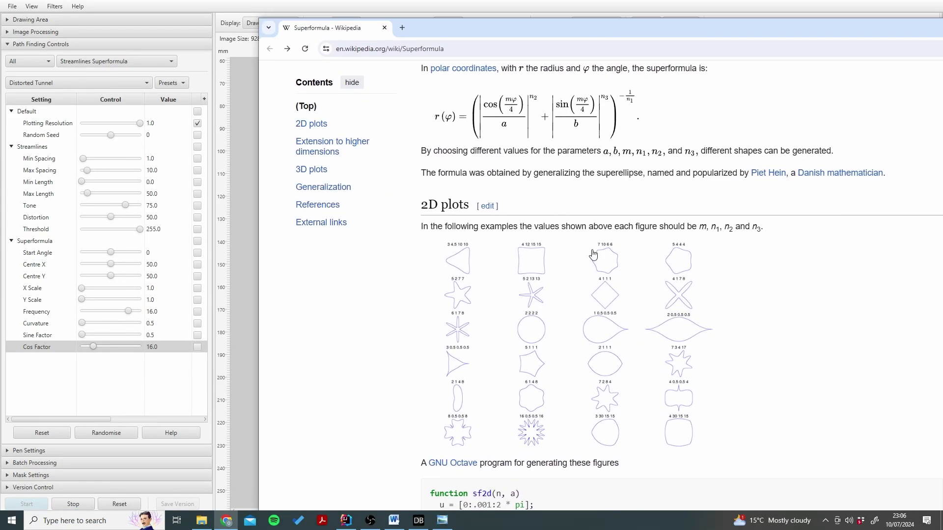
pyautogui.hotkey('alt', 'Tab')
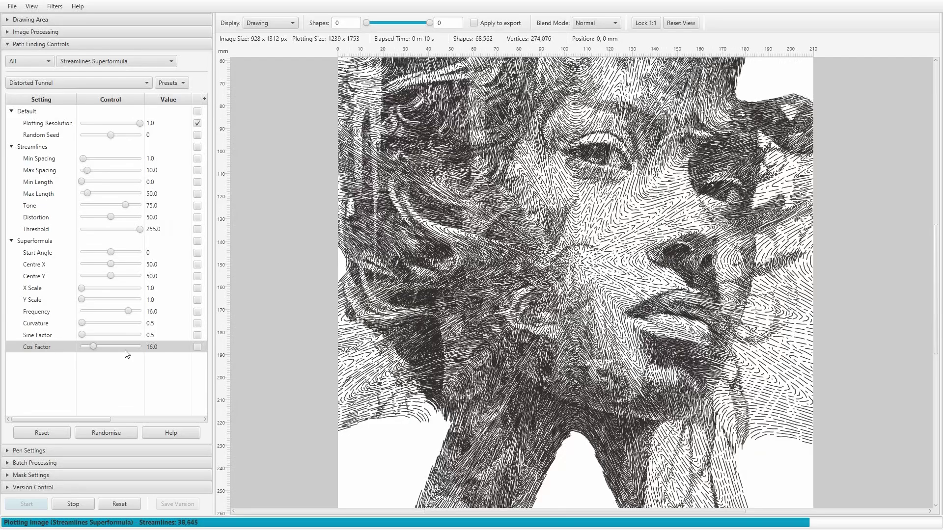
pyautogui.scroll(-1, 593, 230)
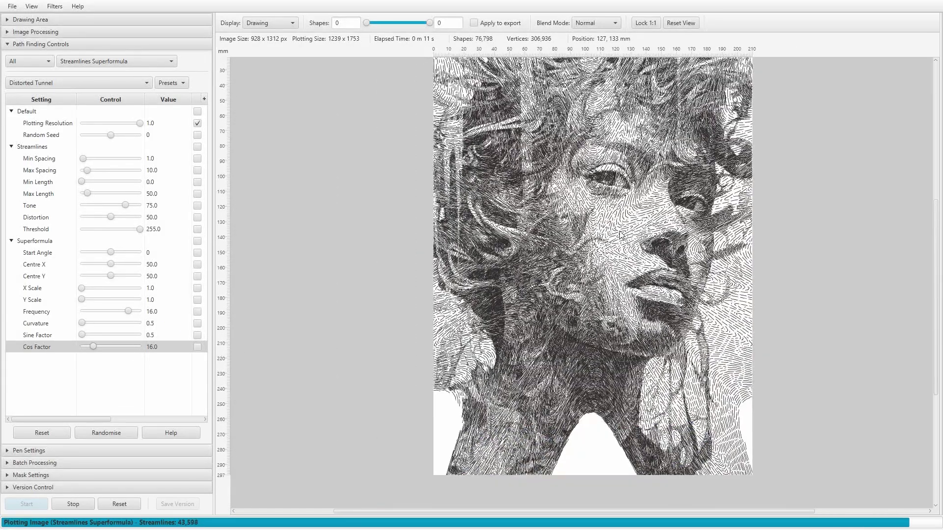
pyautogui.scroll(1, 593, 230)
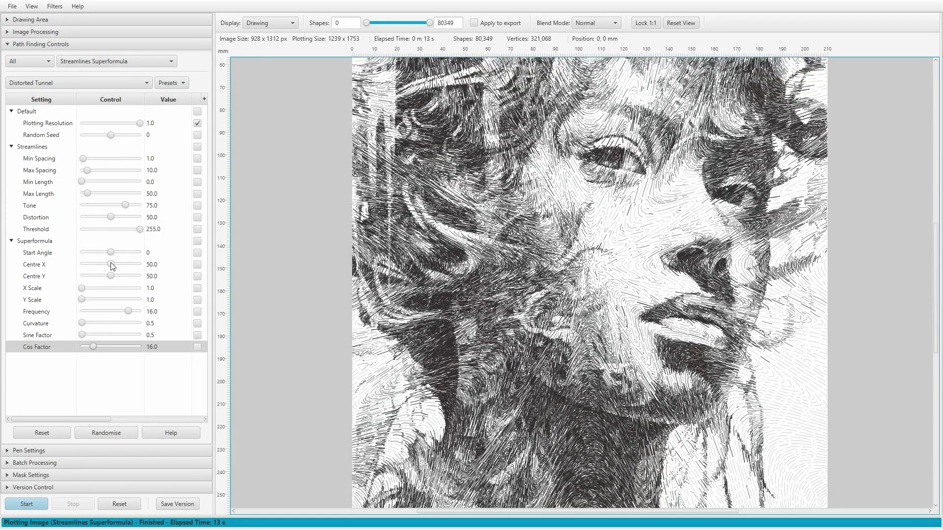
# Set the superformula Centre X to 0.0, re-plot the drawing and inspect the lines spreading from the portrait's edge.
pyautogui.click(110, 265)
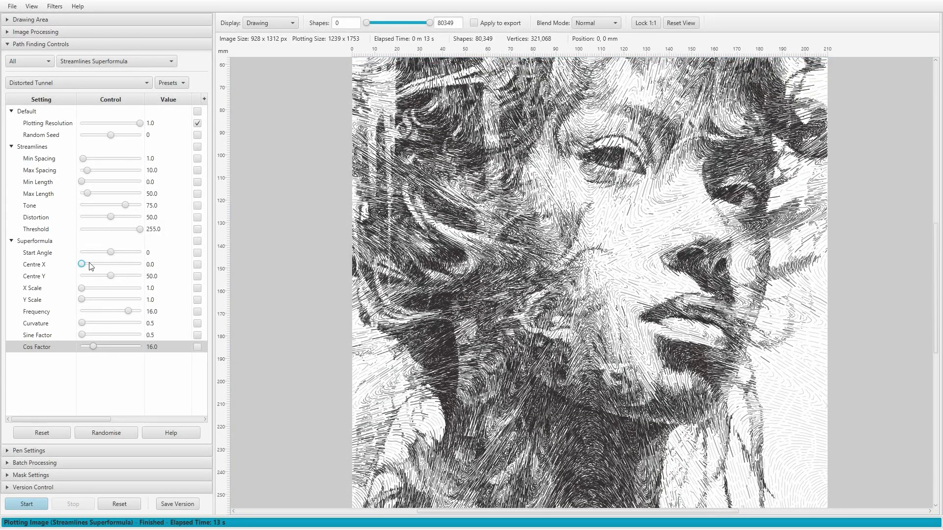
pyautogui.click(27, 503)
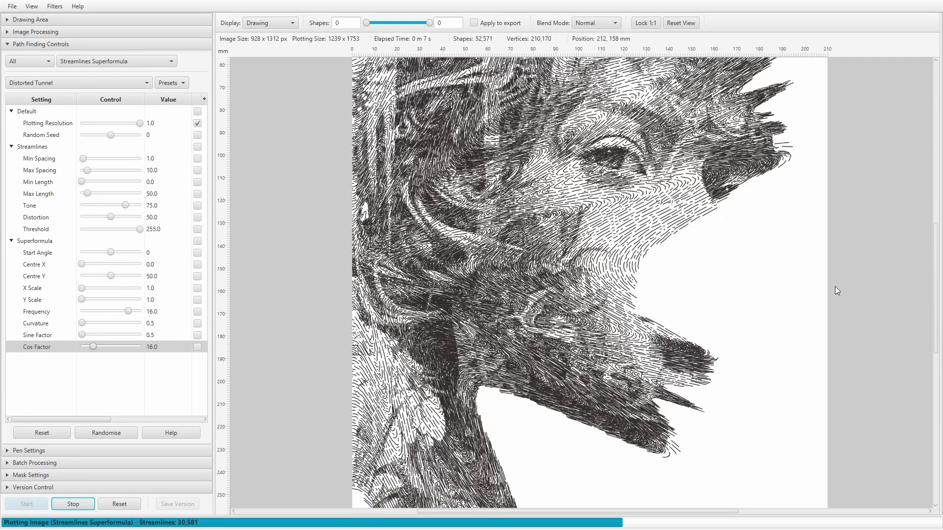
pyautogui.scroll(-4, 635, 313)
pyautogui.scroll(1, 636, 313)
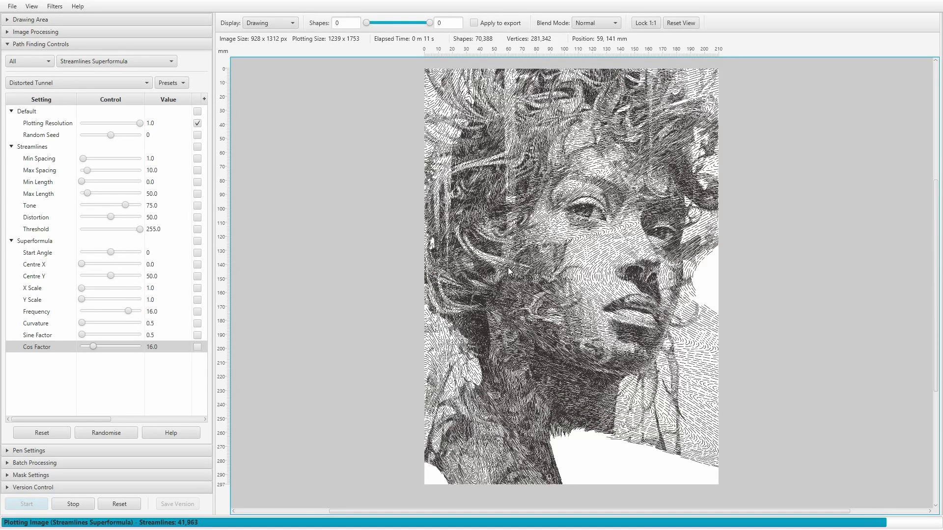
pyautogui.scroll(1, 509, 270)
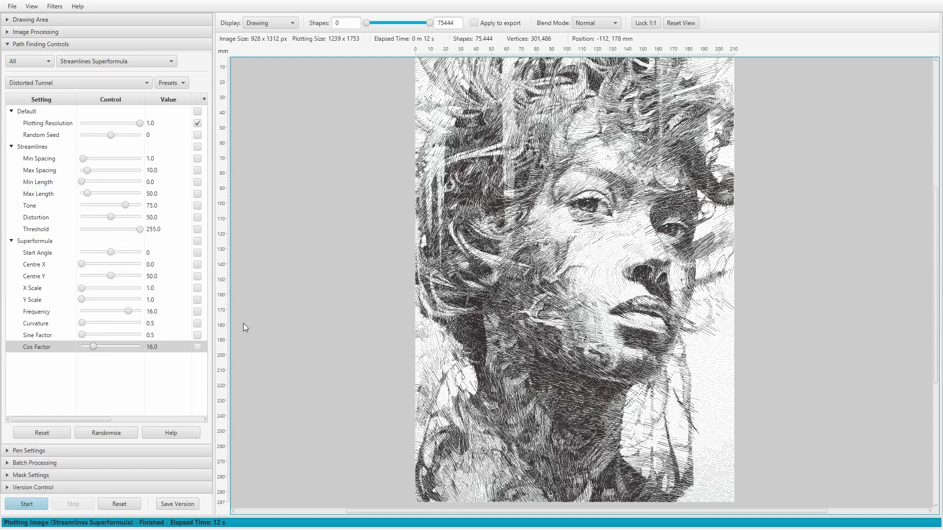
# Set the superformula Centre X and Centre Y to 100.0, re-plot the drawing and inspect the lines near the portrait's lower corner.
pyautogui.moveTo(85, 268); pyautogui.dragTo(164, 276)
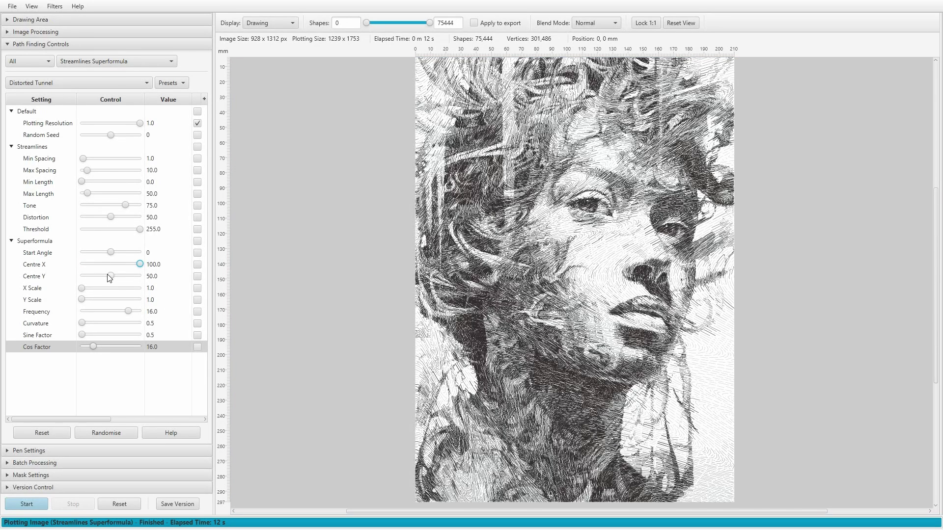
pyautogui.click(42, 504)
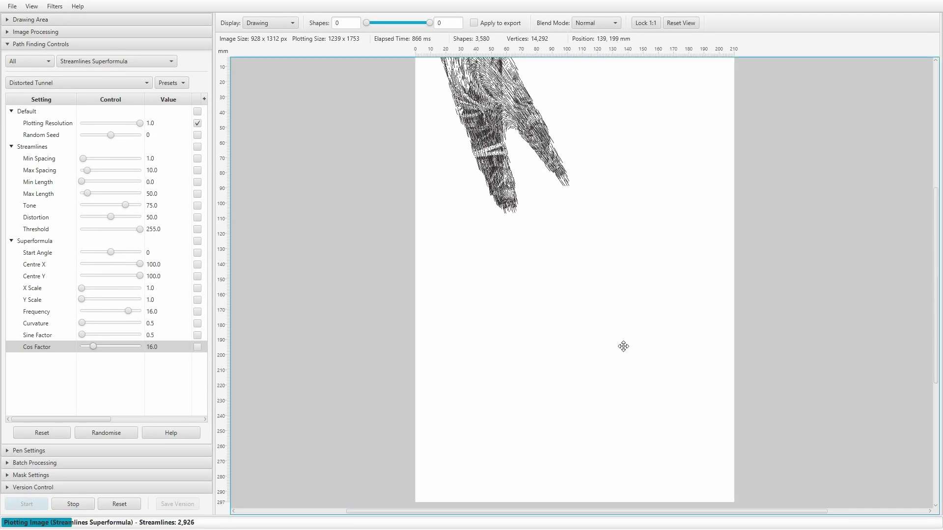
pyautogui.scroll(-3, 648, 361)
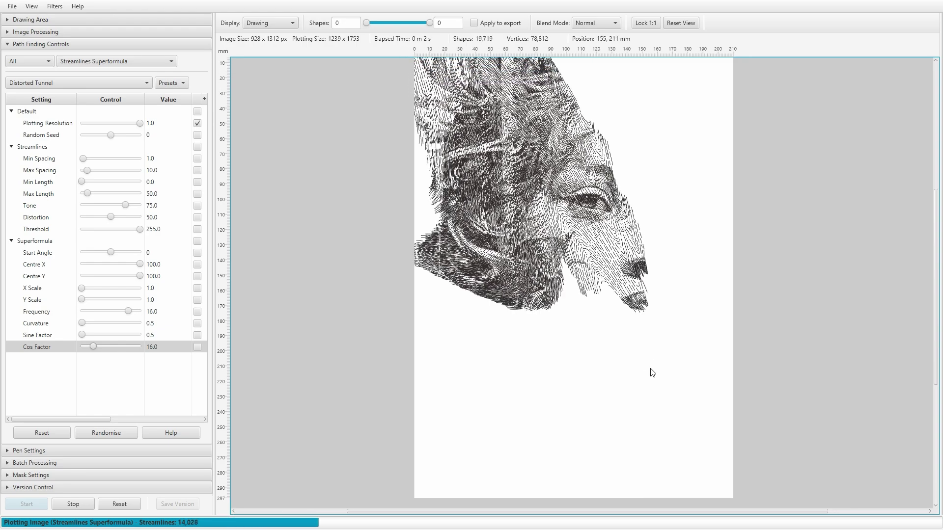
pyautogui.click(681, 23)
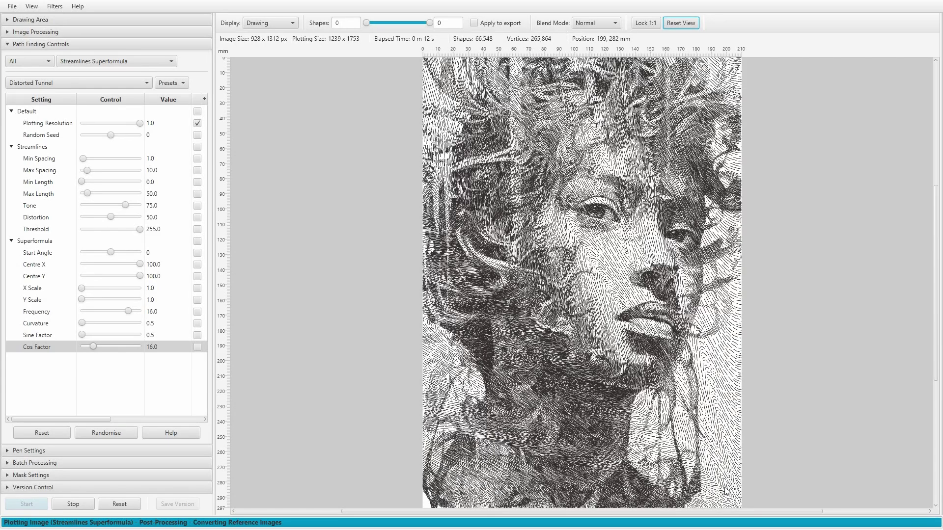
pyautogui.scroll(10, 725, 489)
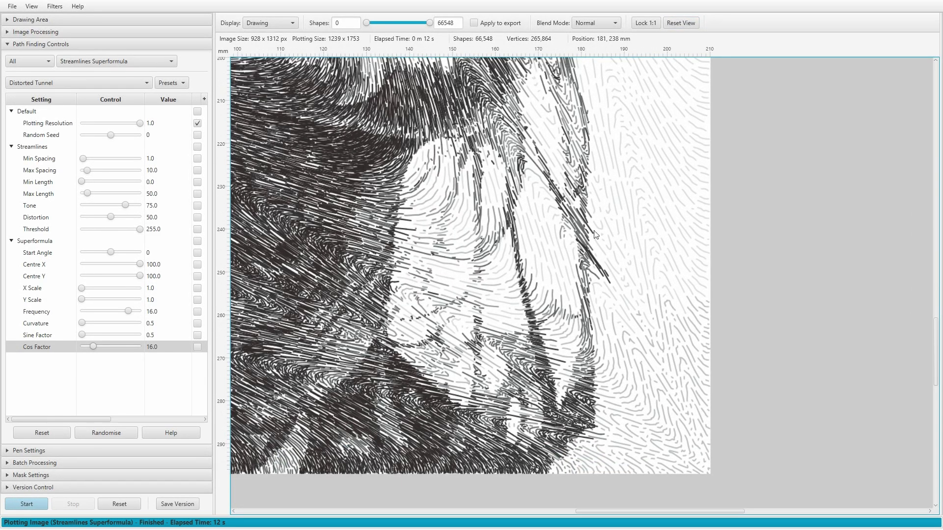
pyautogui.scroll(2, 579, 221)
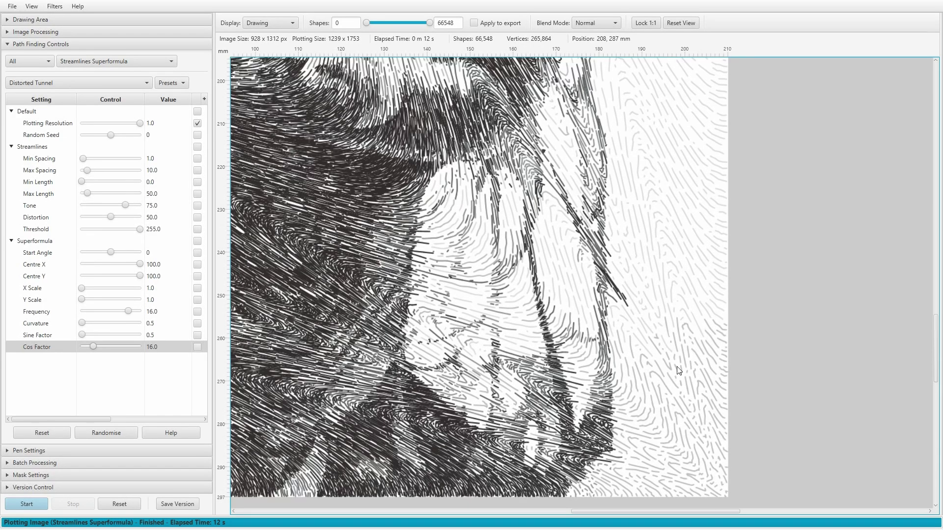
pyautogui.click(684, 23)
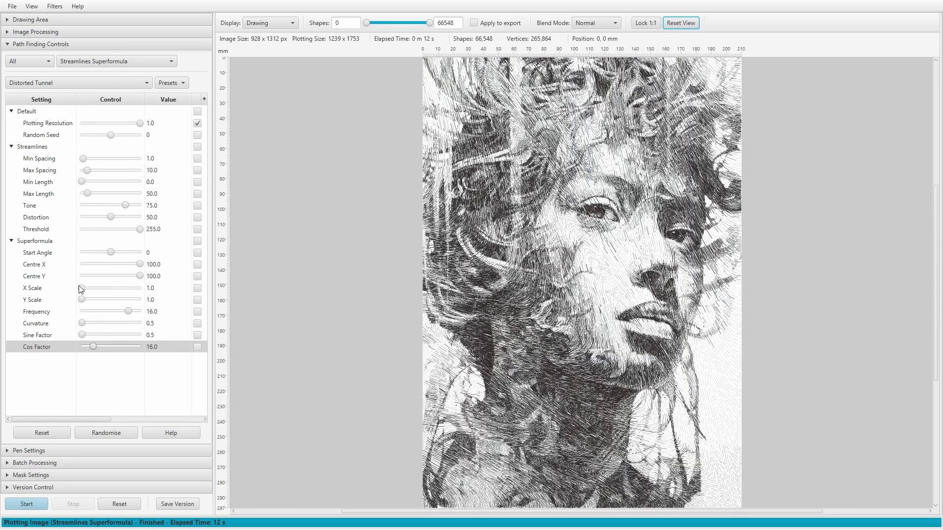
# Set the superformula X Scale and Y Scale to 20.0, re-plot the drawing and view the whole portrait.
pyautogui.click(27, 504)
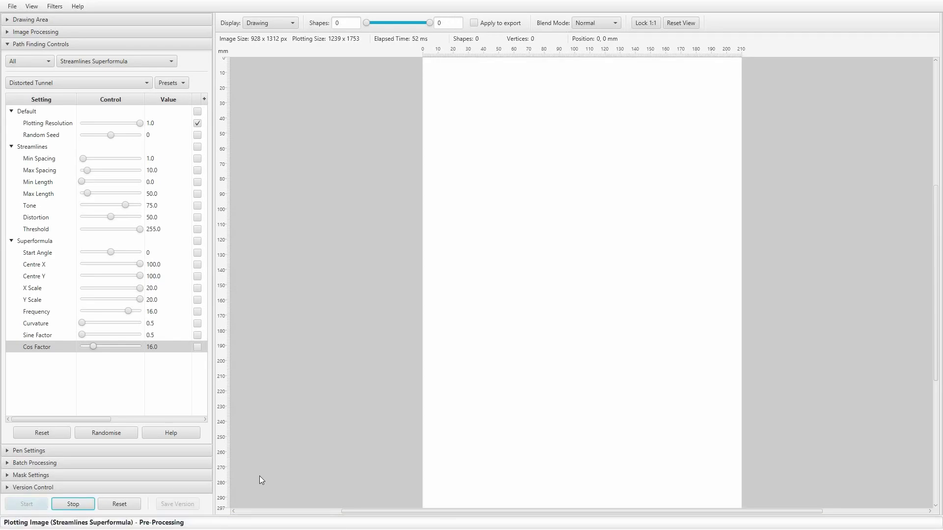
pyautogui.moveTo(680, 459); pyautogui.dragTo(640, 430)
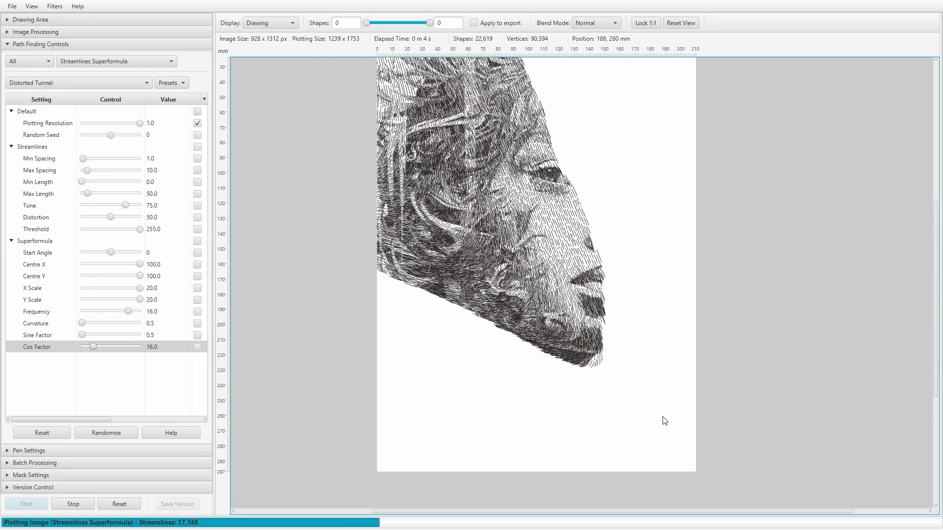
pyautogui.moveTo(612, 397); pyautogui.dragTo(622, 410)
pyautogui.scroll(-1, 622, 410)
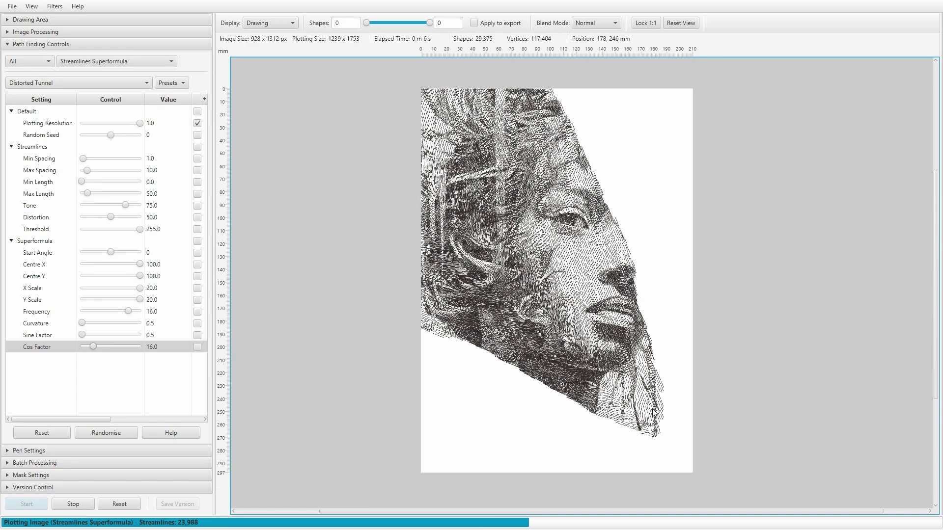
pyautogui.scroll(1, 651, 407)
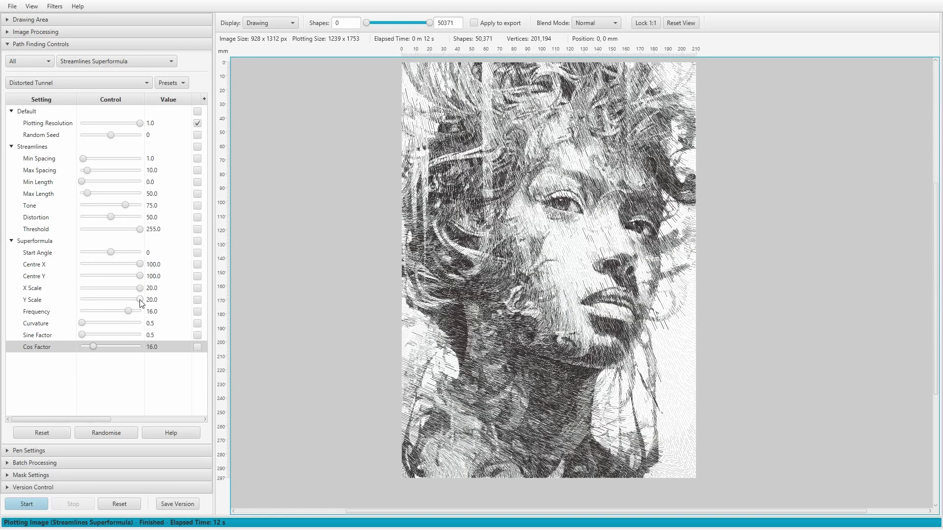
# Set the superformula Y Scale to 1.0, re-plot the drawing, inspect the line pattern and restore the default view.
pyautogui.click(140, 300)
pyautogui.click(6, 502)
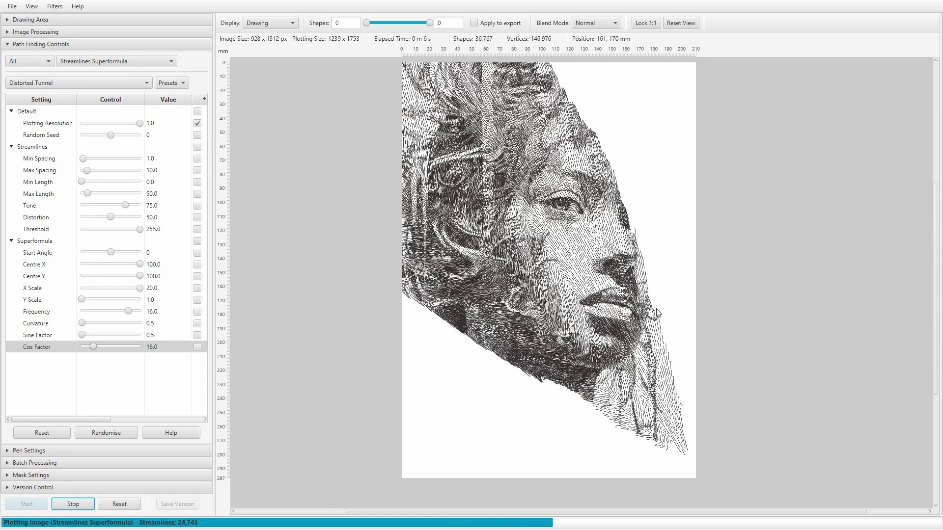
pyautogui.scroll(2, 612, 336)
pyautogui.scroll(-1, 613, 340)
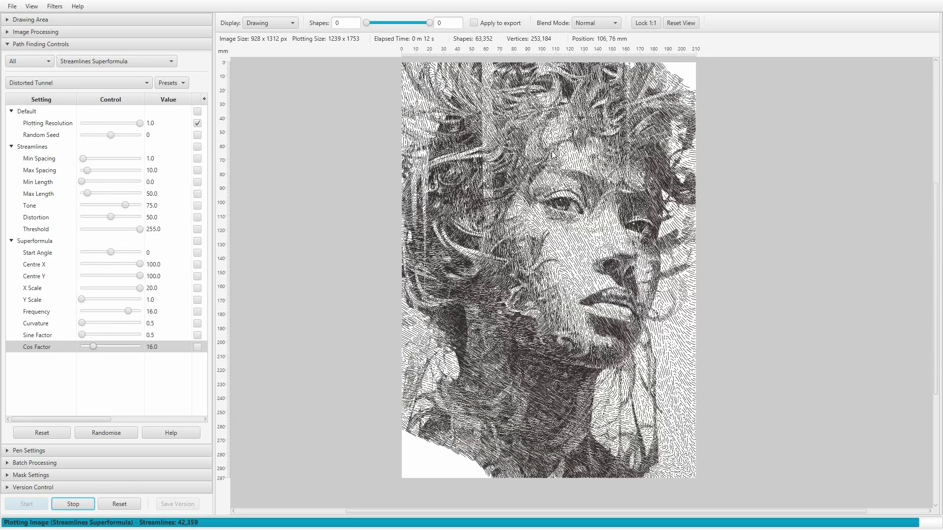
pyautogui.scroll(2, 372, 342)
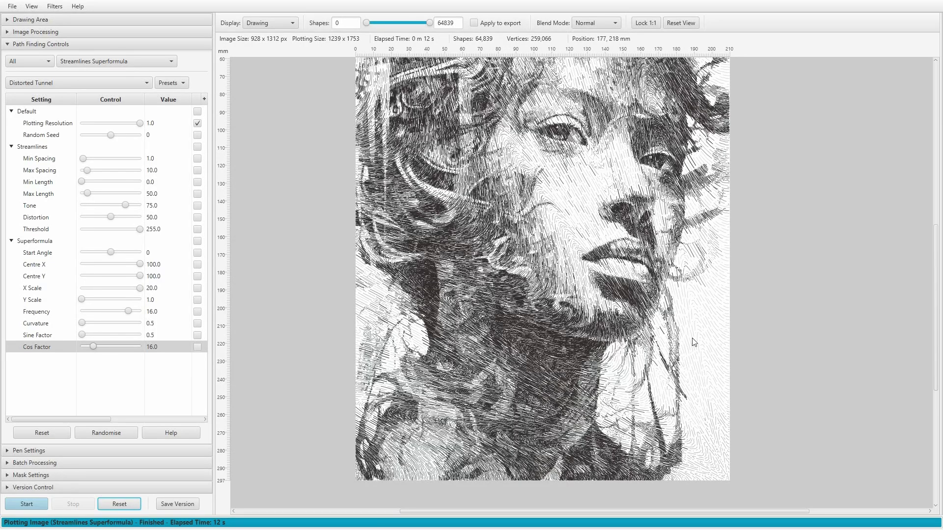
pyautogui.scroll(-4, 421, 303)
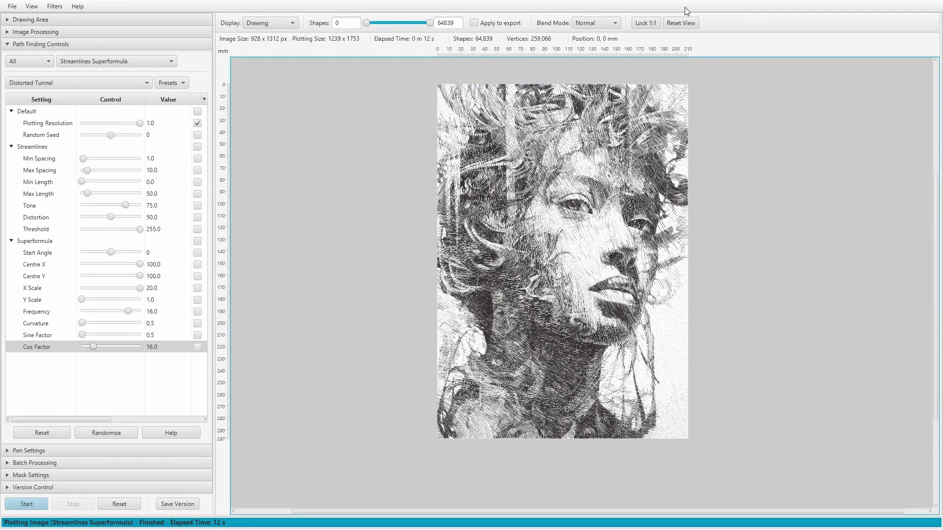
pyautogui.click(680, 23)
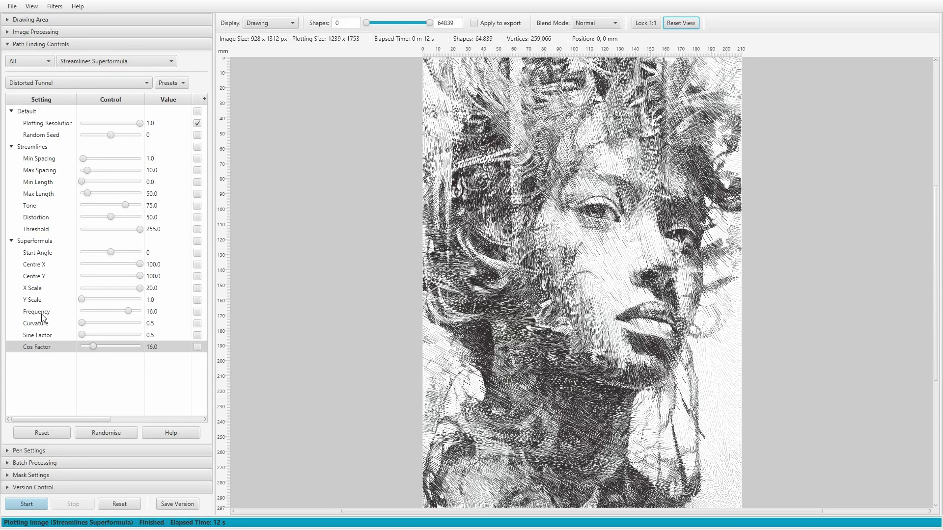
# Exclude all Streamlines settings from Min Spacing to Threshold from randomising, check the Randomise Exclude column's name and review the excluded settings.
pyautogui.moveTo(43, 316)
pyautogui.mouseDown()
pyautogui.moveTo(39, 339)
pyautogui.moveTo(41, 302)
pyautogui.mouseUp()
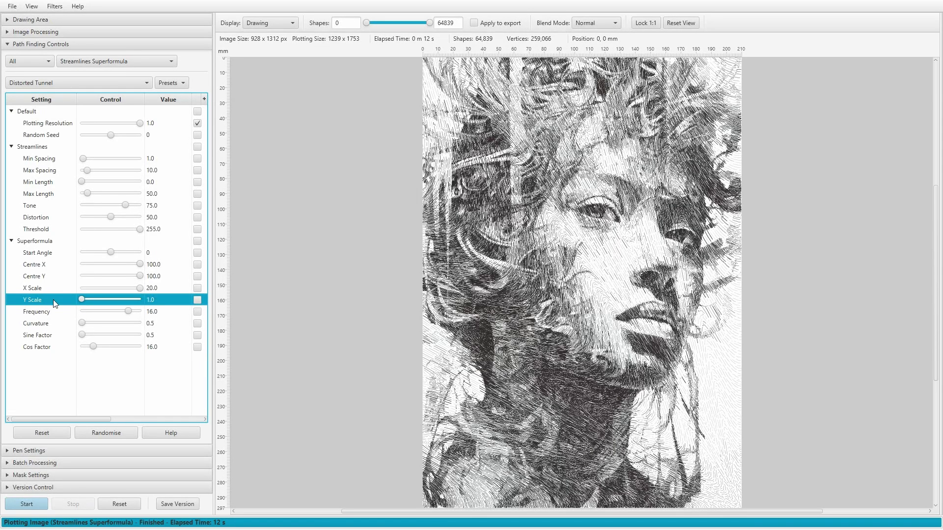
pyautogui.click(198, 158)
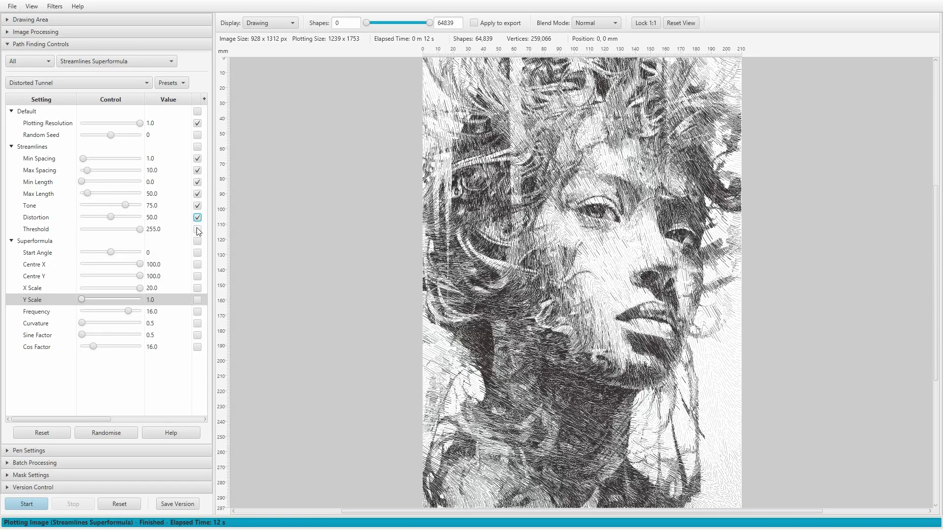
pyautogui.click(205, 99)
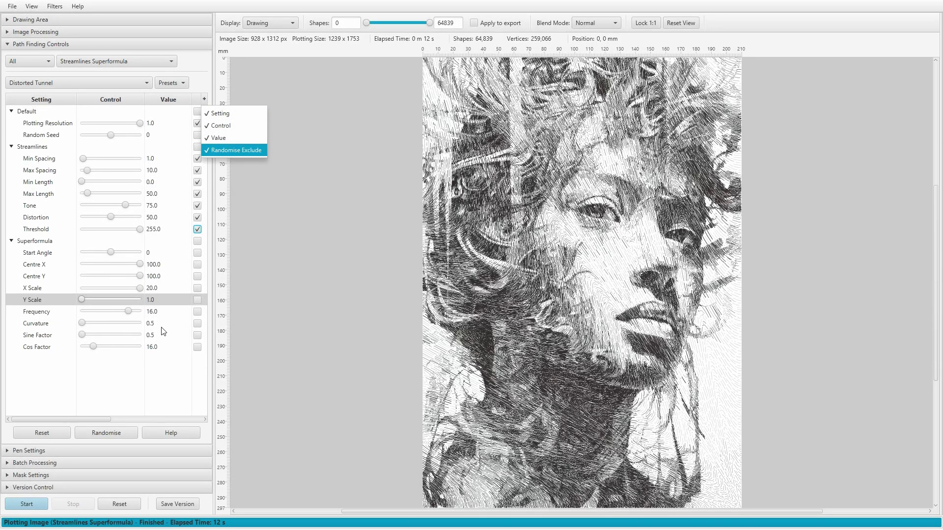
pyautogui.click(144, 376)
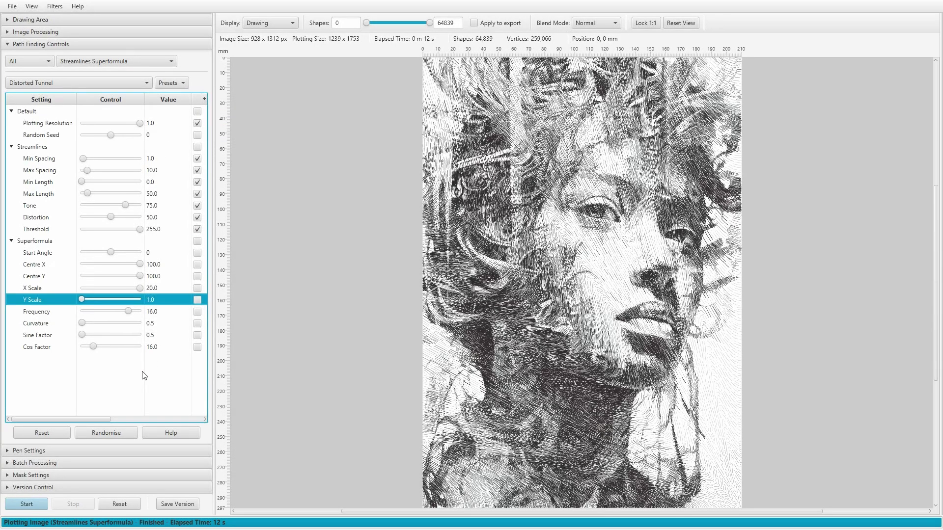
pyautogui.click(52, 162)
pyautogui.click(50, 173)
pyautogui.click(49, 181)
pyautogui.click(44, 197)
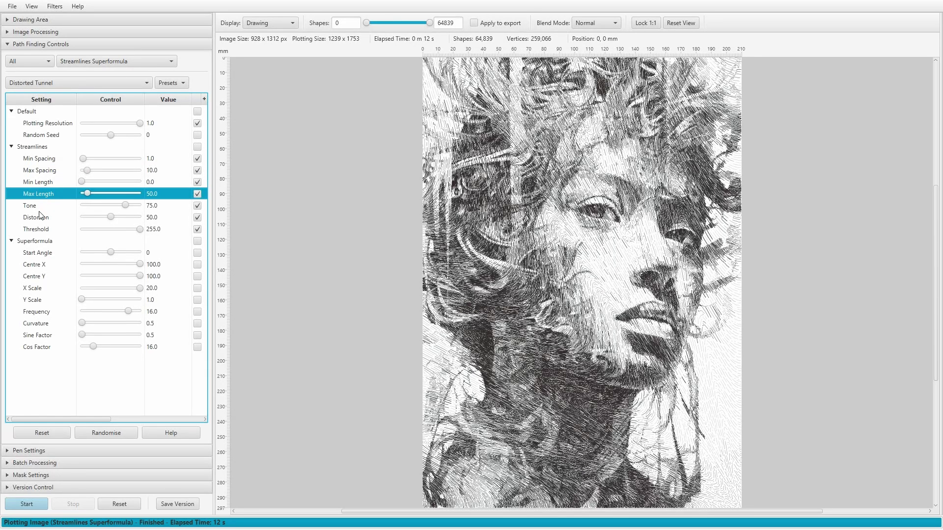
# Randomise the Streamlines Superformula settings several times with the Streamlines settings excluded, and re-plot the portrait.
pyautogui.click(39, 218)
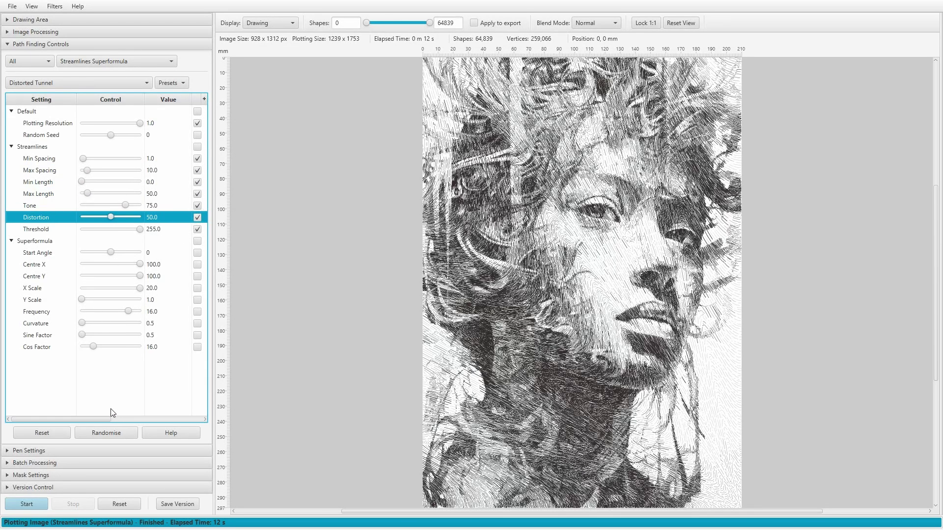
pyautogui.click(114, 434)
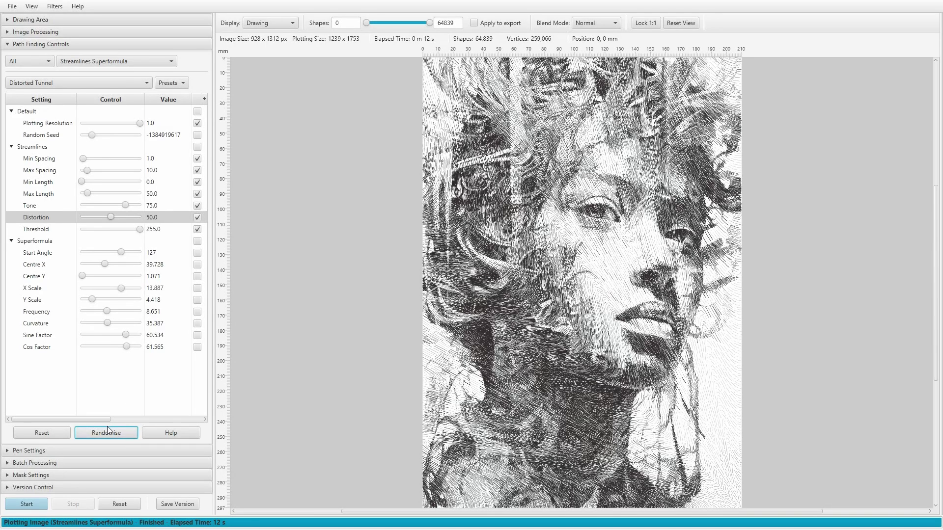
pyautogui.click(106, 432)
pyautogui.click(106, 432)
pyautogui.click(106, 432)
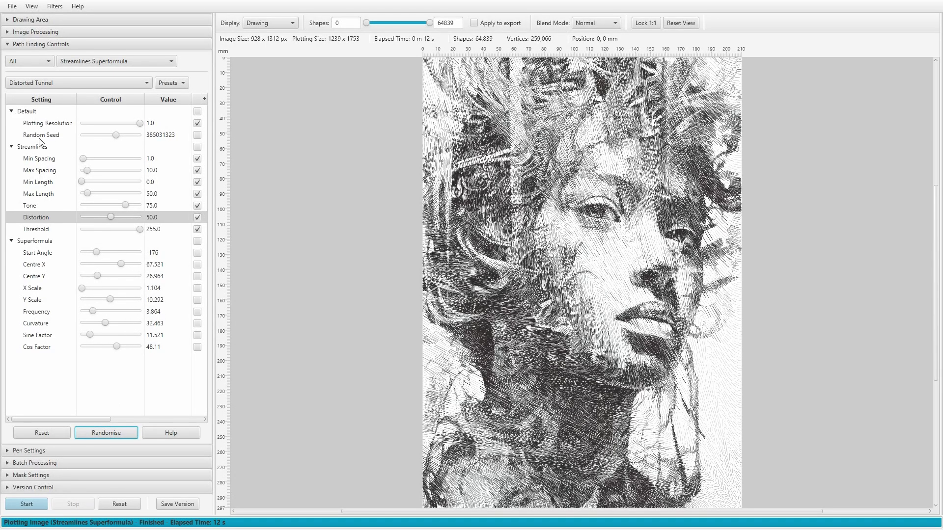
pyautogui.click(112, 431)
pyautogui.click(113, 431)
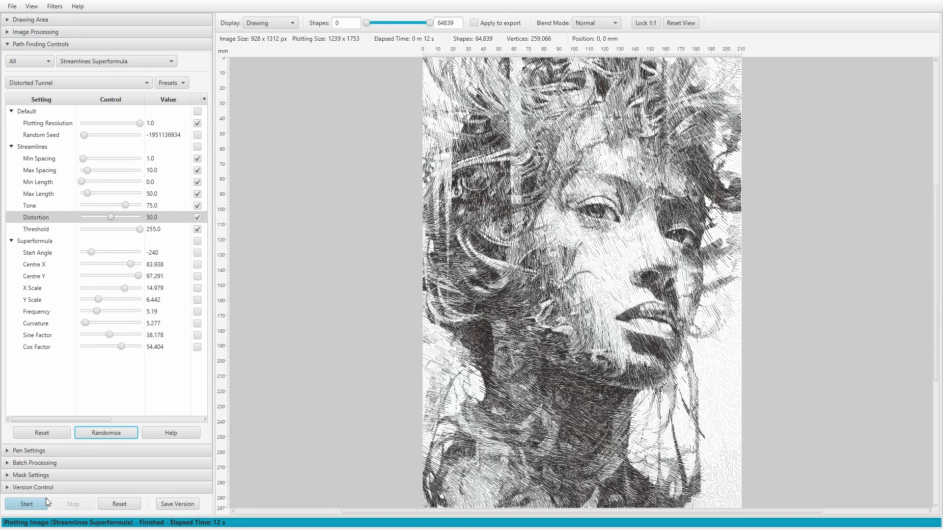
pyautogui.click(29, 503)
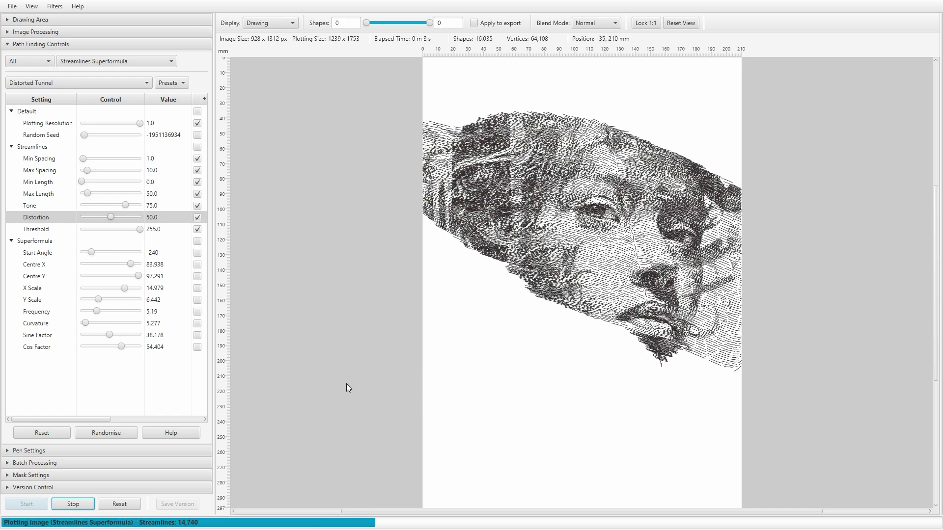
# Try two more randomised sets of superformula values, stopping the first plot before plotting the second.
pyautogui.click(106, 432)
pyautogui.click(39, 506)
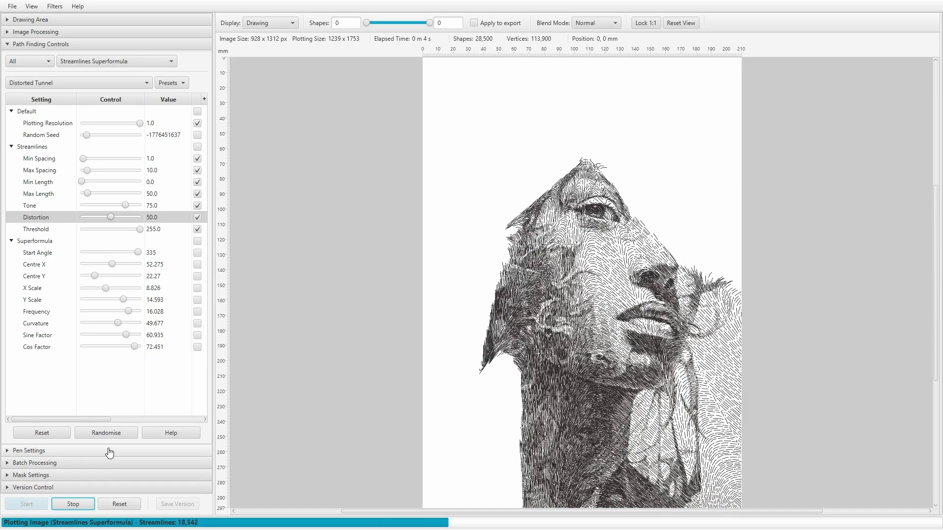
pyautogui.click(83, 502)
pyautogui.click(106, 433)
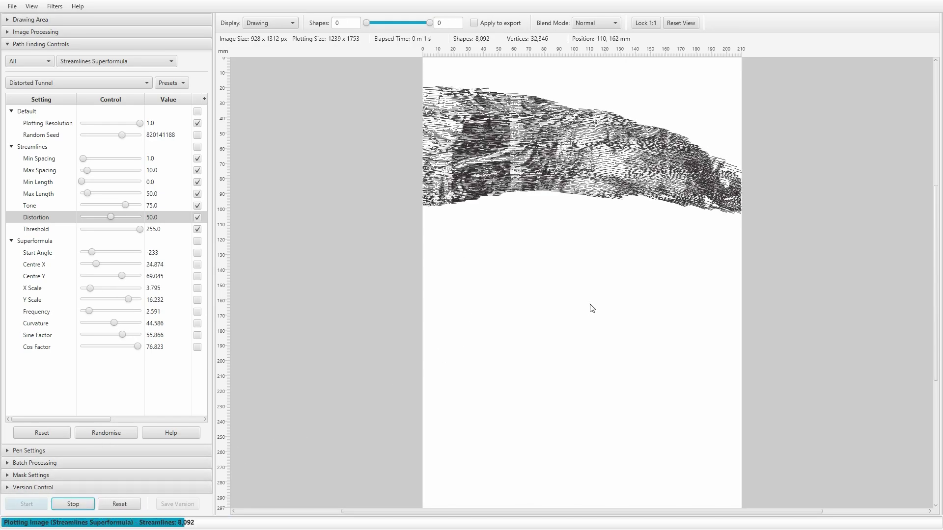
# Include Tone, Distortion and Threshold in randomising again, randomise the settings and re-plot the drawing.
pyautogui.click(198, 218)
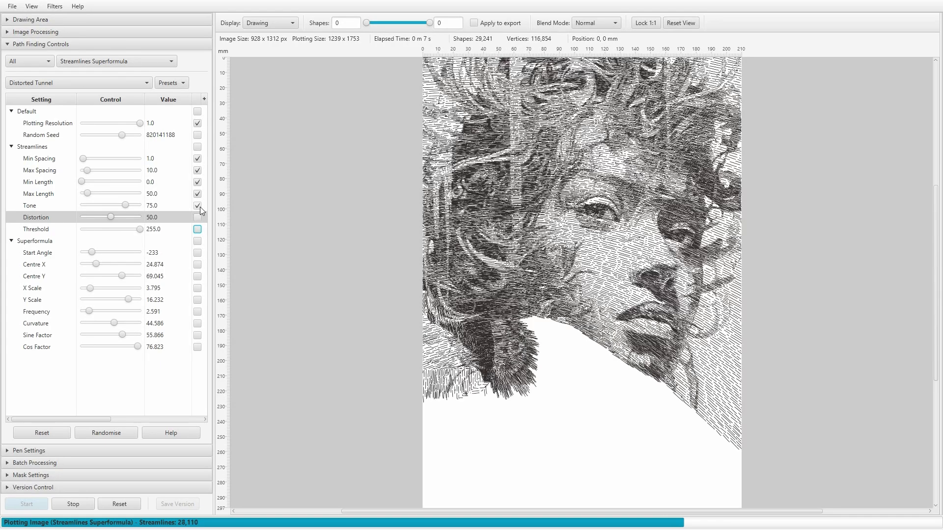
pyautogui.click(197, 206)
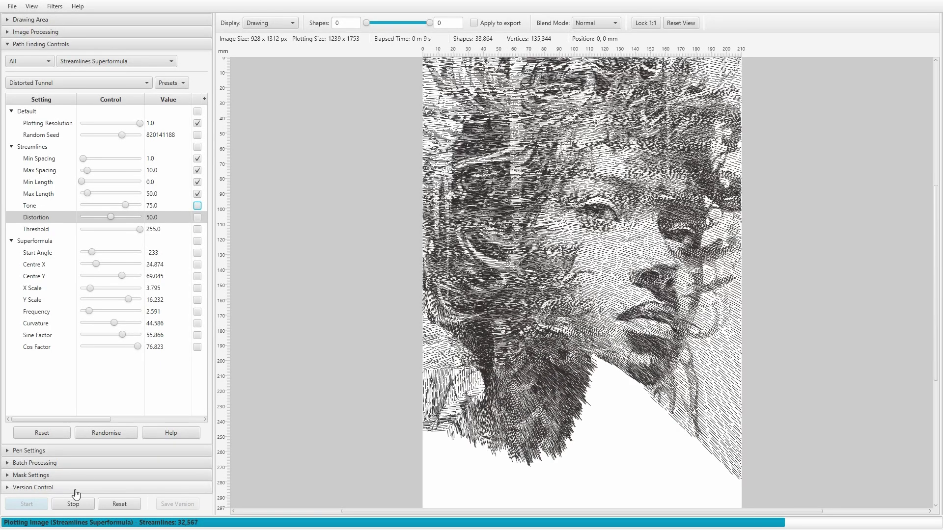
pyautogui.click(105, 436)
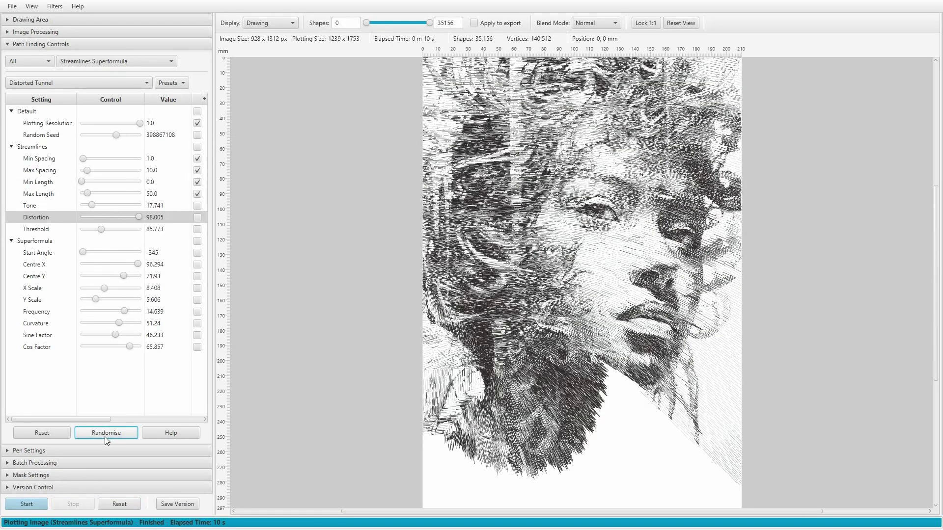
pyautogui.click(42, 506)
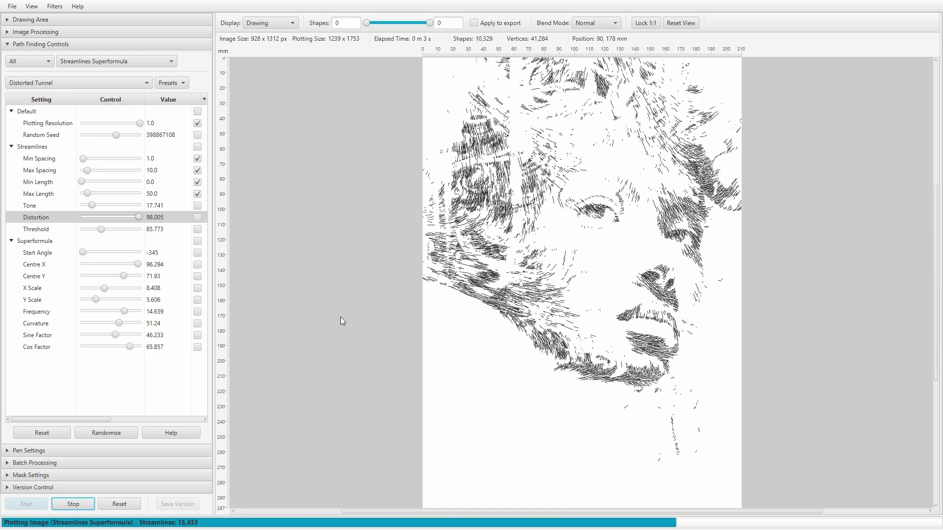
# Randomise the superformula settings once more, set Threshold to 255.0, re-plot the drawing and exclude Threshold from randomising.
pyautogui.click(106, 431)
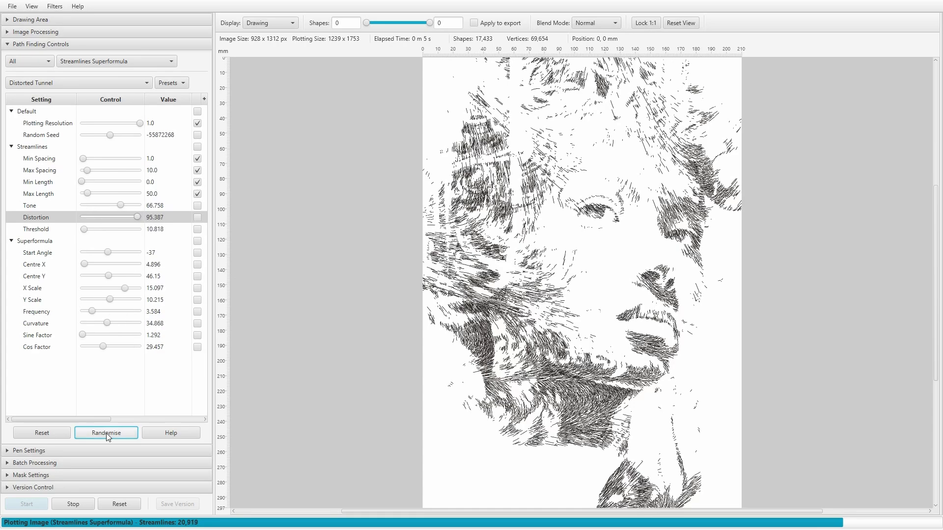
pyautogui.click(78, 502)
pyautogui.click(31, 505)
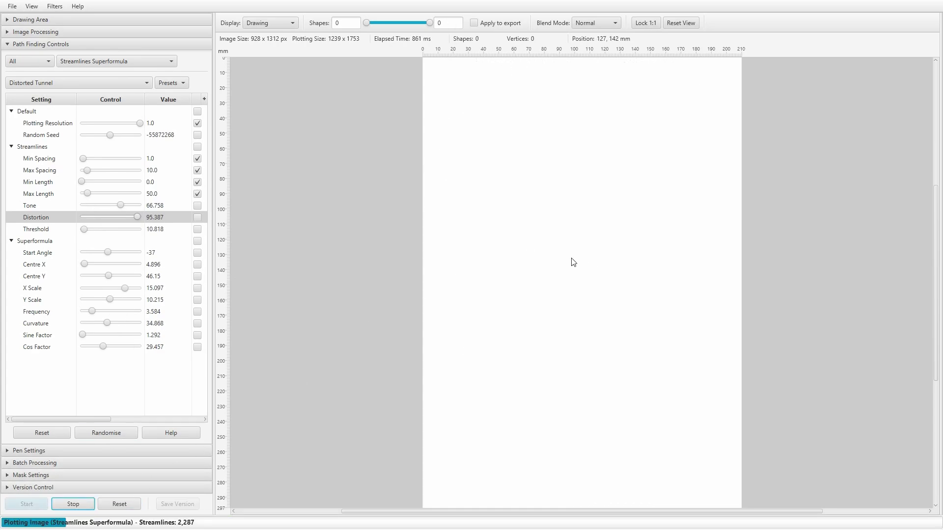
pyautogui.click(84, 505)
pyautogui.click(33, 507)
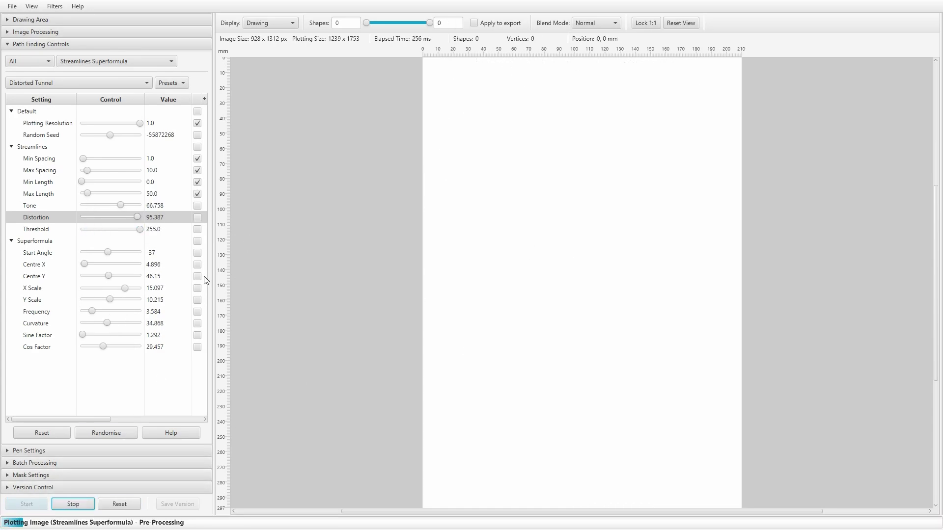
pyautogui.click(197, 229)
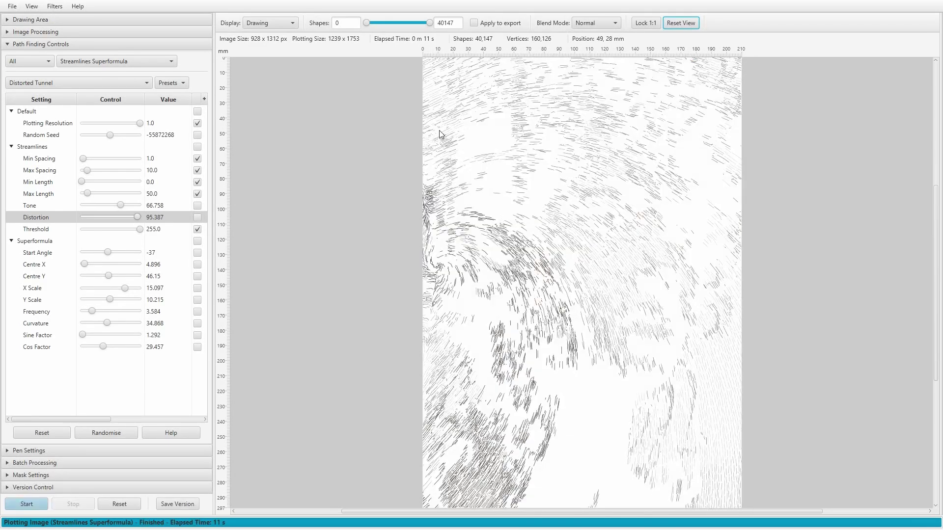
# Switch to Streamlines Flow Field with all Streamlines settings except Distortion excluded, randomise, plot the drawing and inspect its curly lines.
pyautogui.click(104, 63)
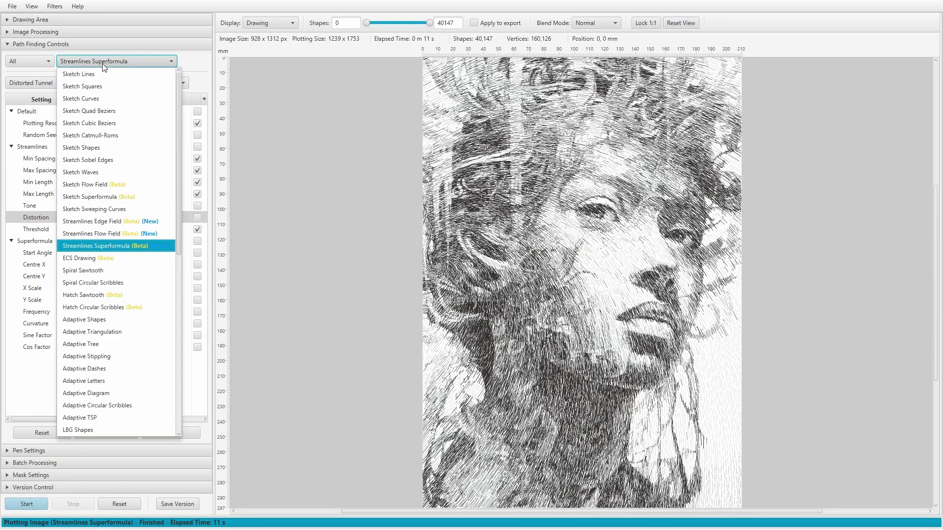
pyautogui.click(109, 235)
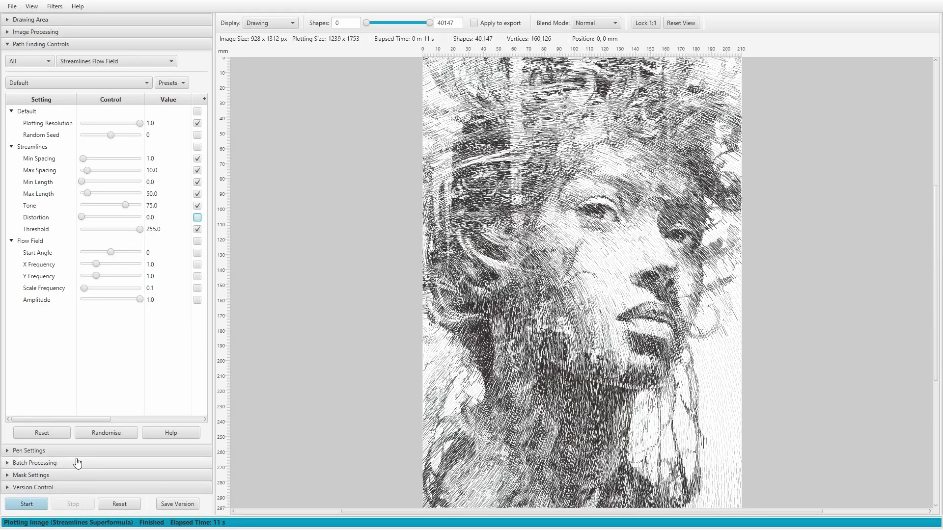
pyautogui.click(26, 504)
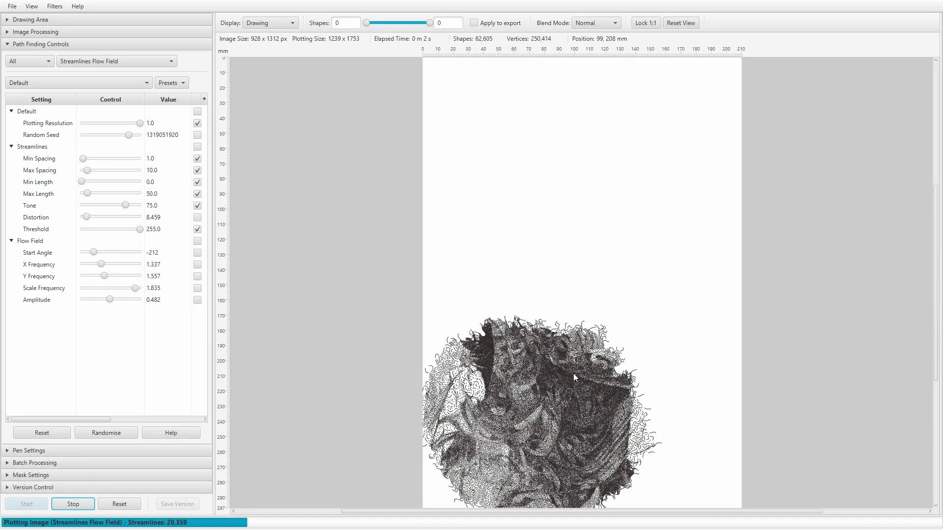
pyautogui.scroll(3, 596, 345)
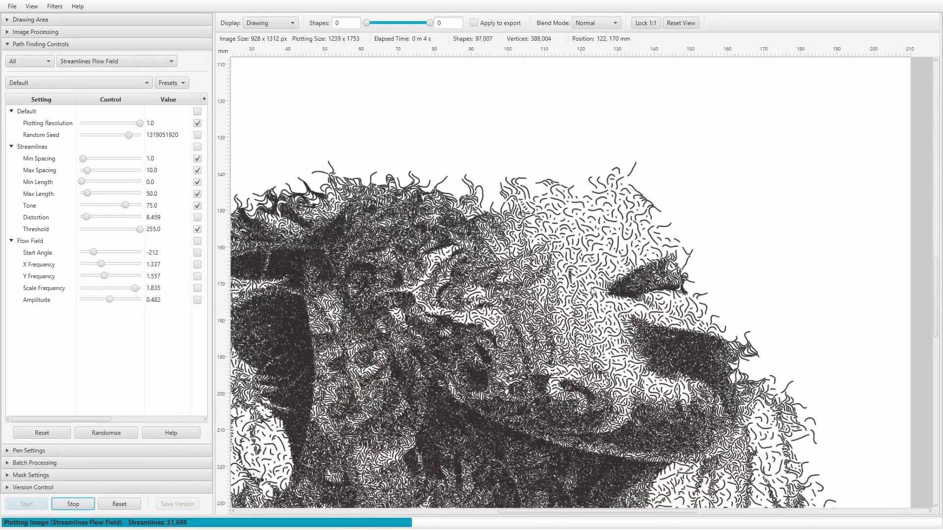
pyautogui.scroll(-1, 603, 274)
pyautogui.scroll(-2, 602, 276)
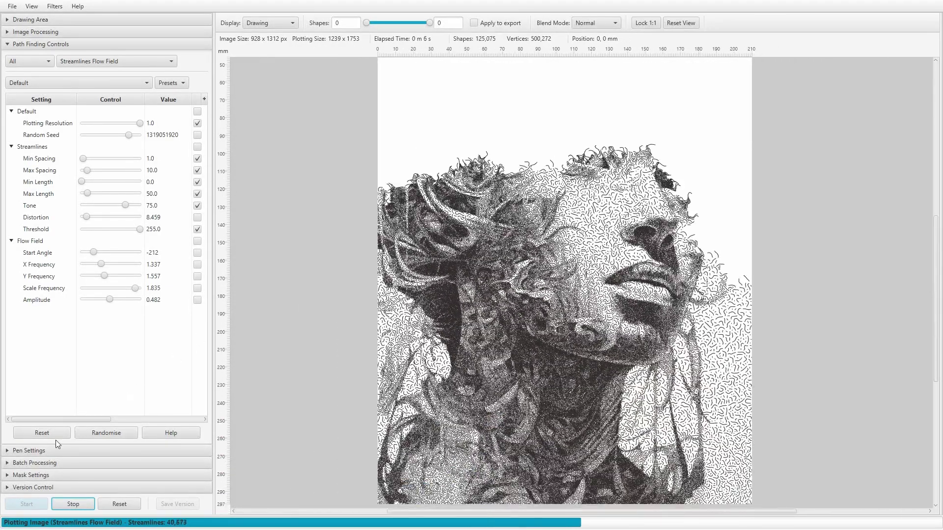
# Randomise the flow field settings again, re-plot the portrait and restore the default view.
pyautogui.click(85, 434)
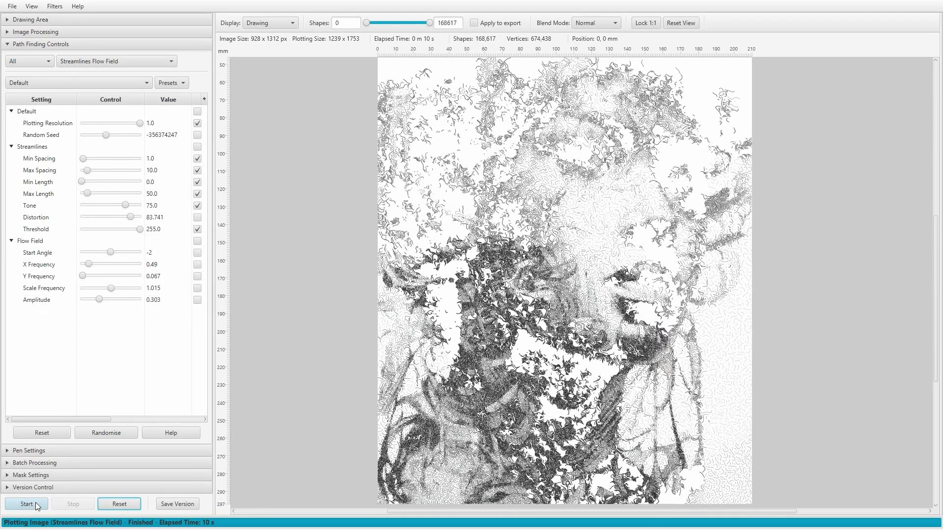
pyautogui.click(37, 506)
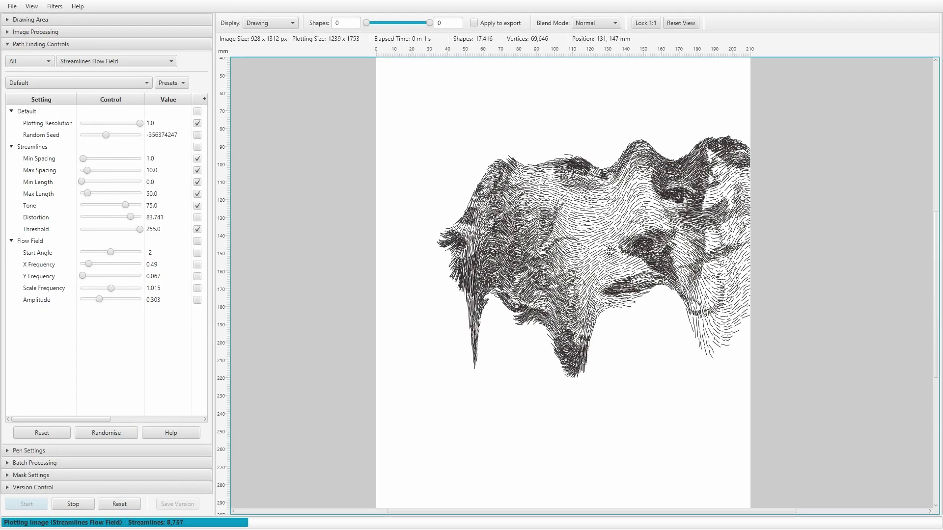
pyautogui.click(692, 23)
pyautogui.click(692, 23)
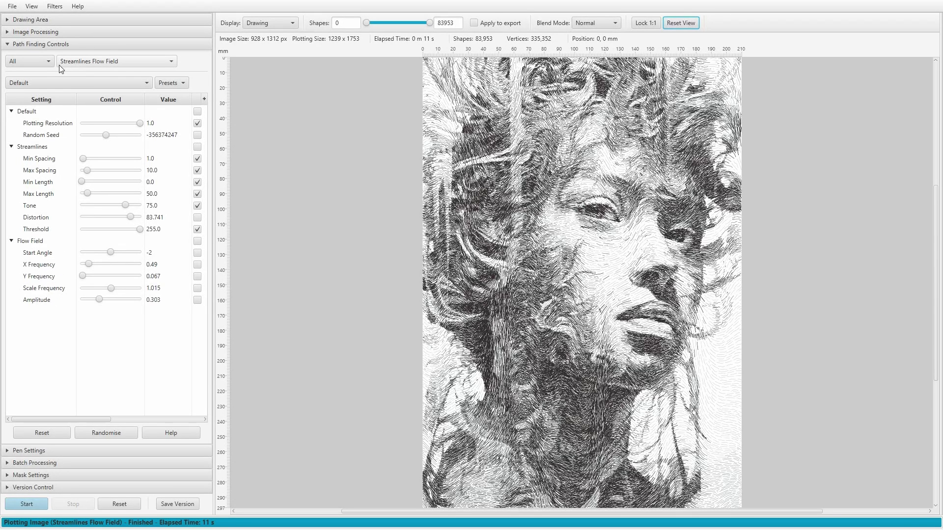
# Apply the Turbulence preset to Streamlines Flow Field and plot the drawing.
pyautogui.click(48, 81)
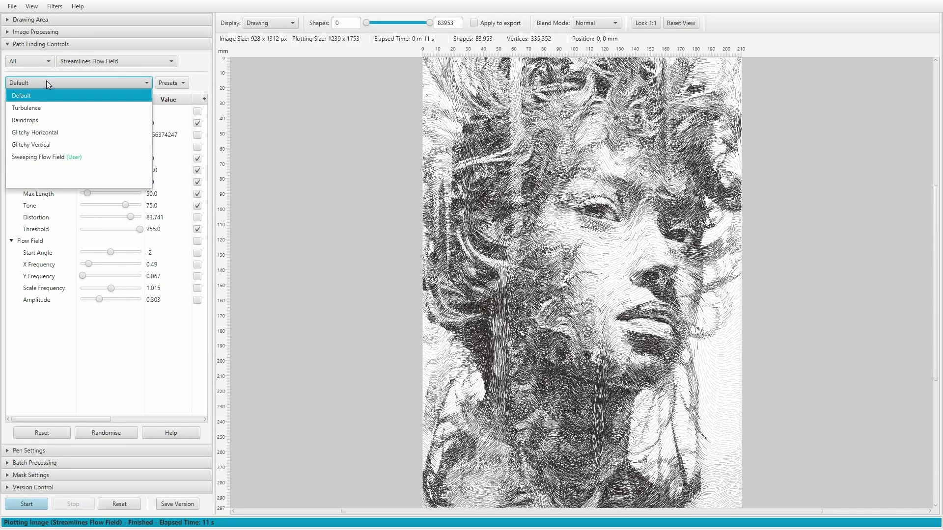
pyautogui.click(38, 112)
pyautogui.click(38, 500)
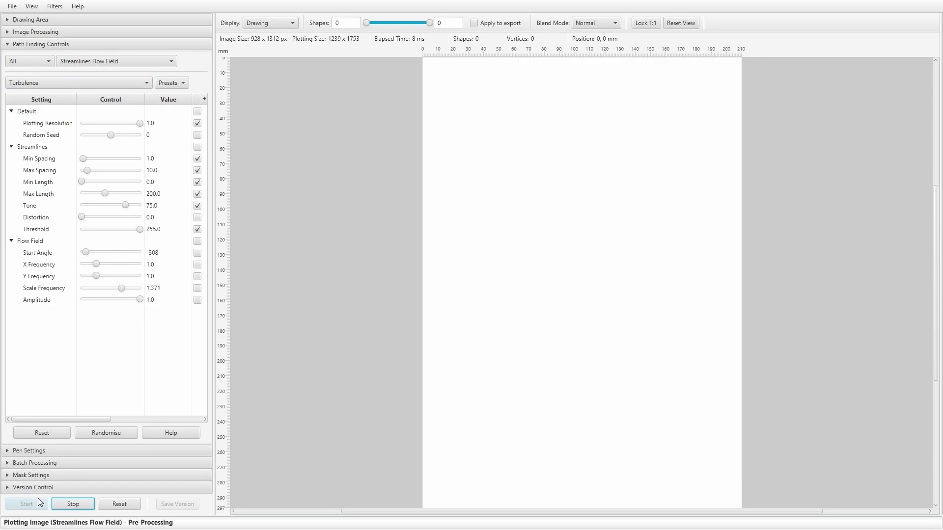
pyautogui.click(37, 82)
pyautogui.click(38, 82)
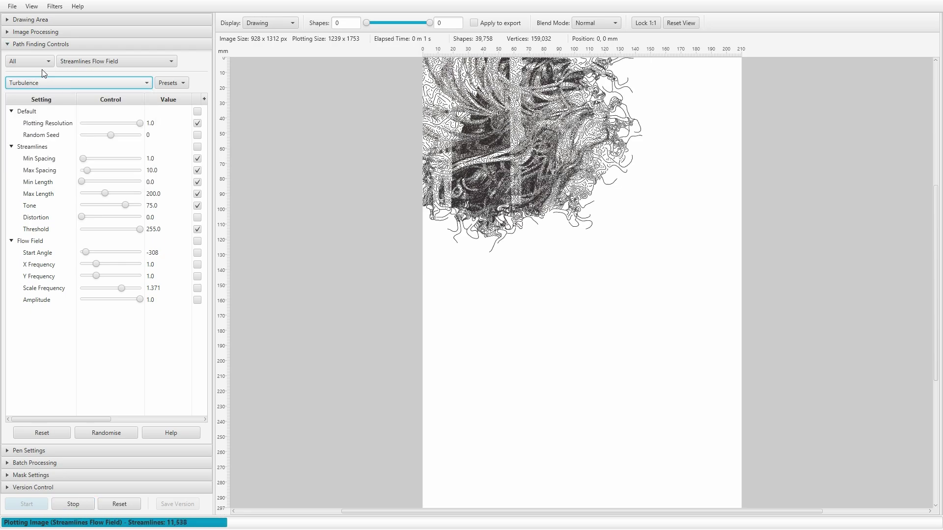
# Change the drawing set in the pen settings to Staedtler's Fineliner 334 - 15 x Pen Set.
pyautogui.click(52, 45)
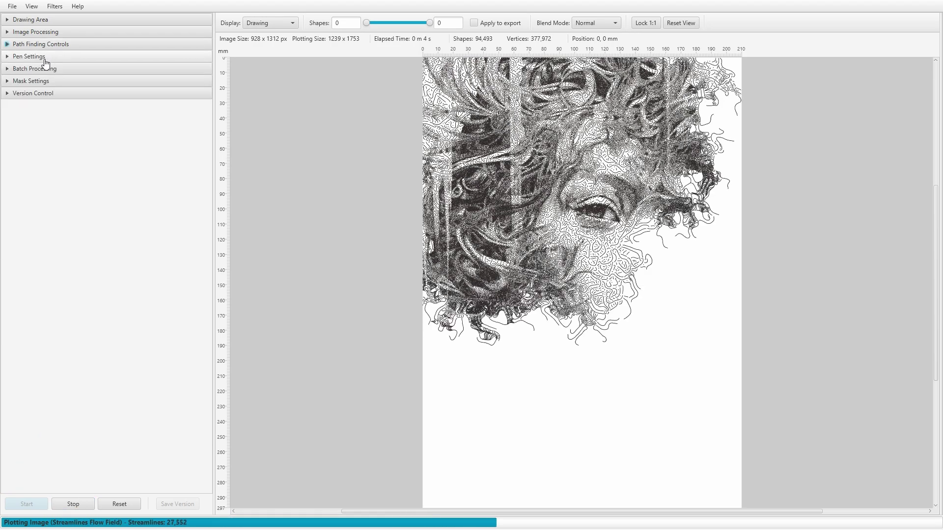
pyautogui.click(45, 58)
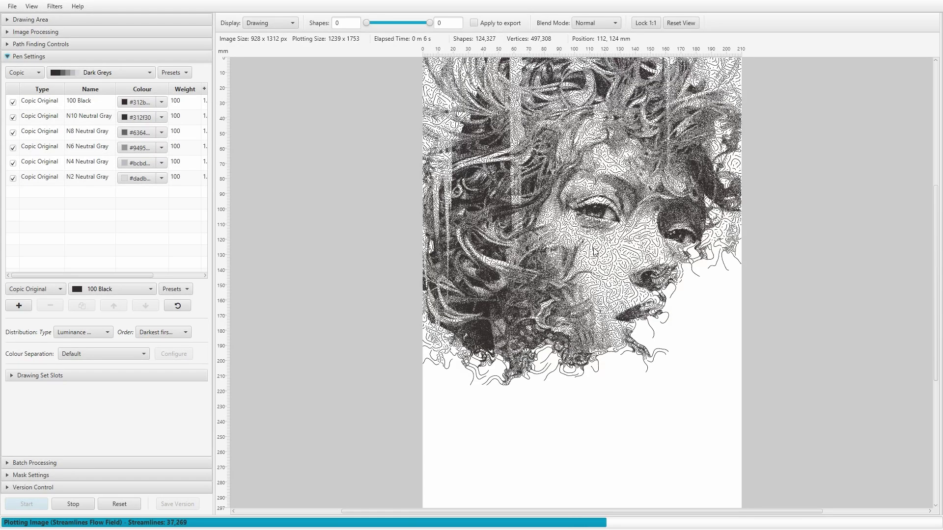
pyautogui.click(38, 73)
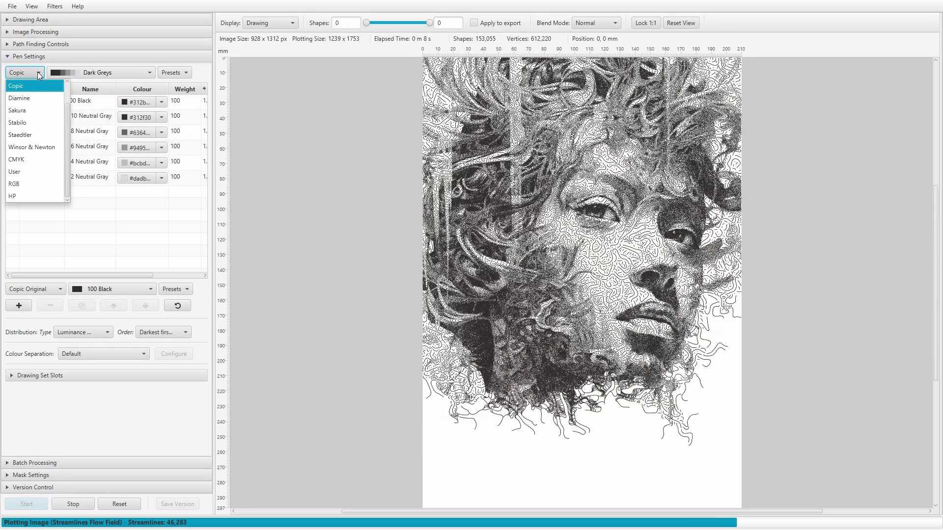
pyautogui.click(22, 134)
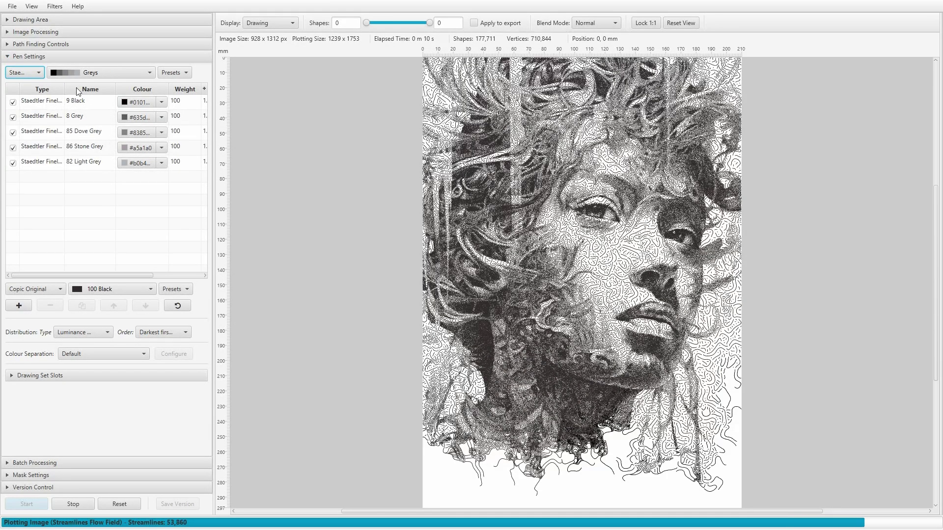
pyautogui.click(101, 72)
pyautogui.scroll(-2, 142, 140)
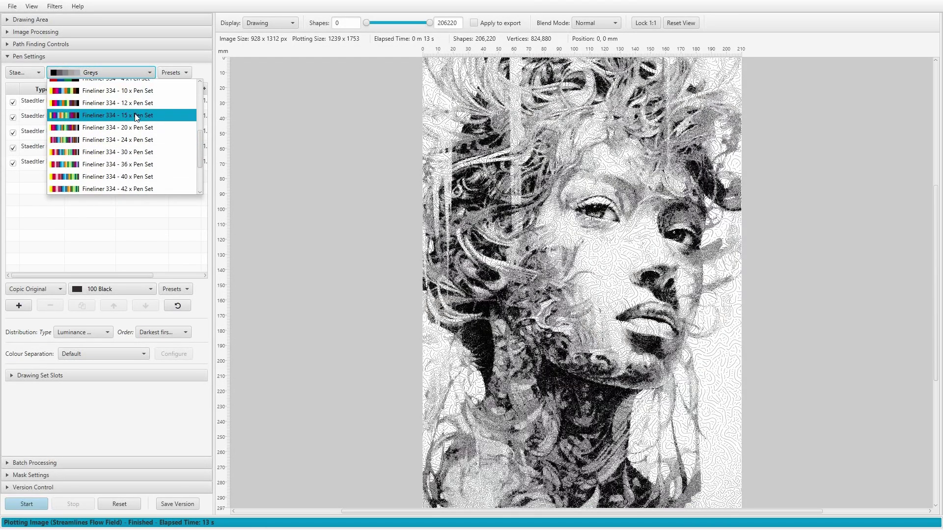
pyautogui.click(136, 115)
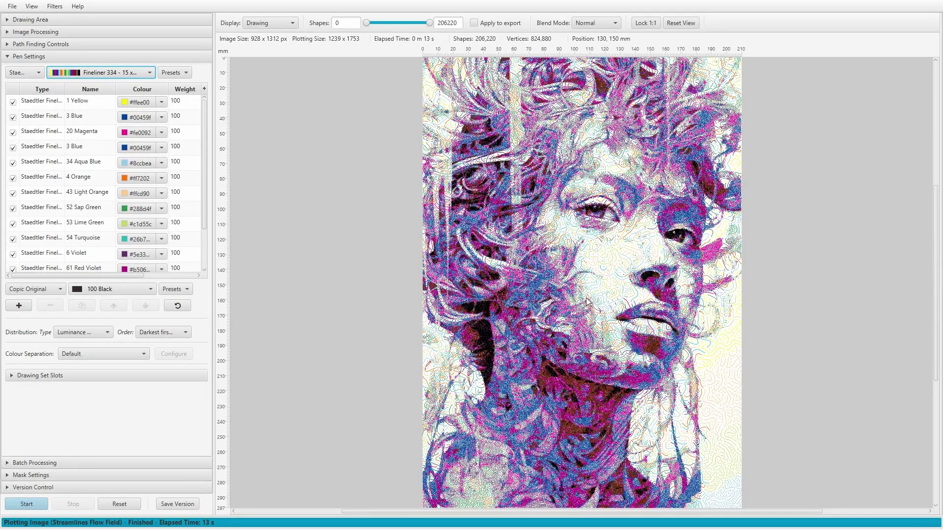
# Set the pen distribution type to Even Weighted and view the whole recoloured portrait.
pyautogui.click(96, 335)
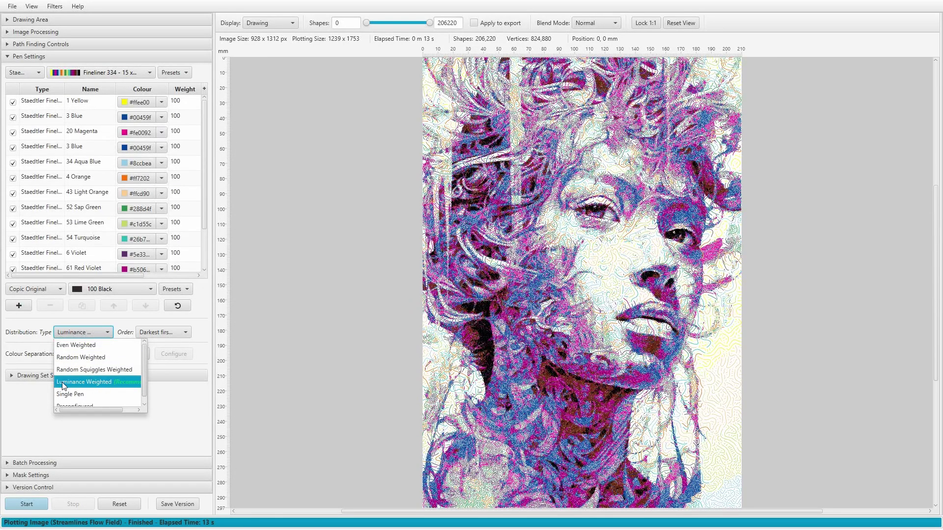
pyautogui.click(86, 346)
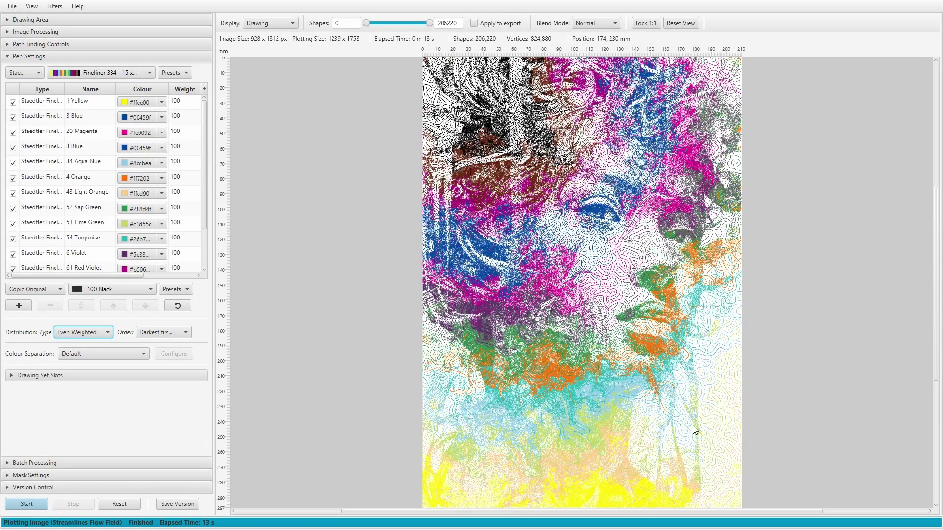
pyautogui.scroll(-2, 695, 430)
pyautogui.click(681, 24)
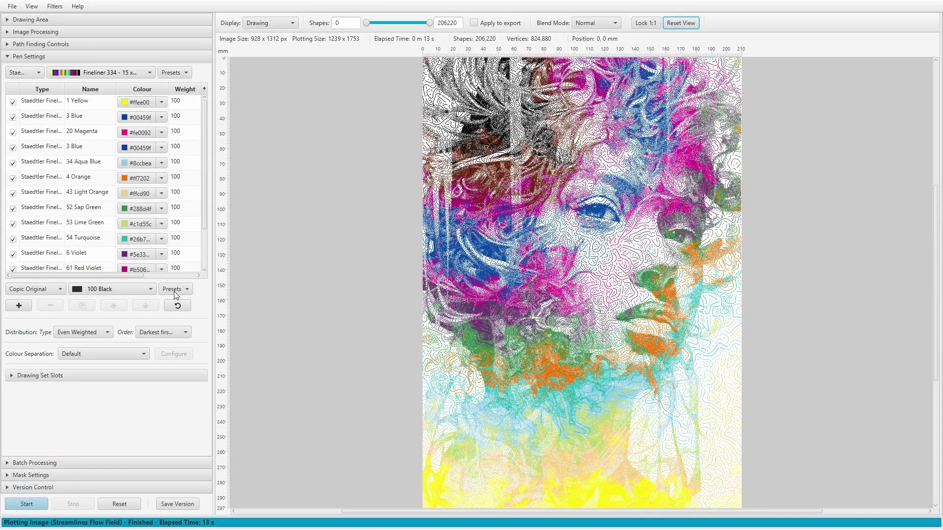
# Recolour the portrait with the Random Weighted distribution type and then with Random Squiggles Weighted.
pyautogui.click(109, 332)
pyautogui.click(97, 357)
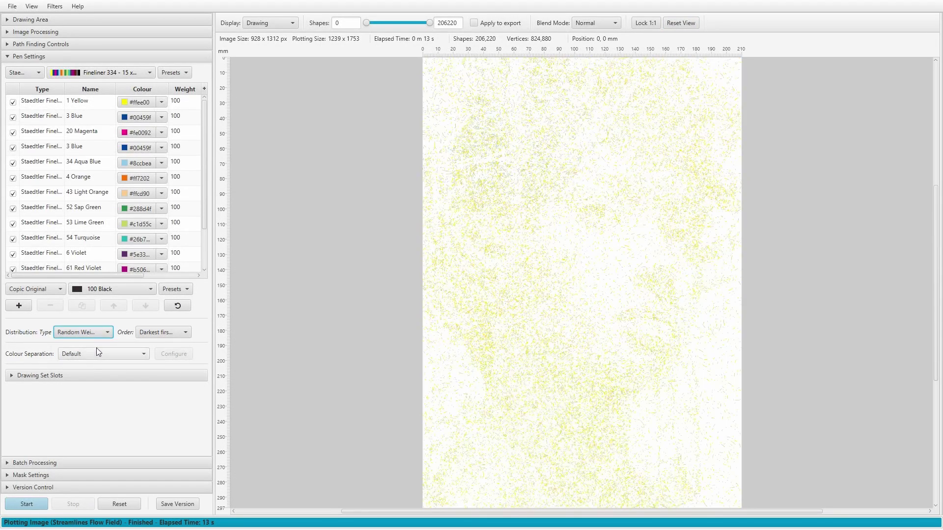
pyautogui.click(98, 334)
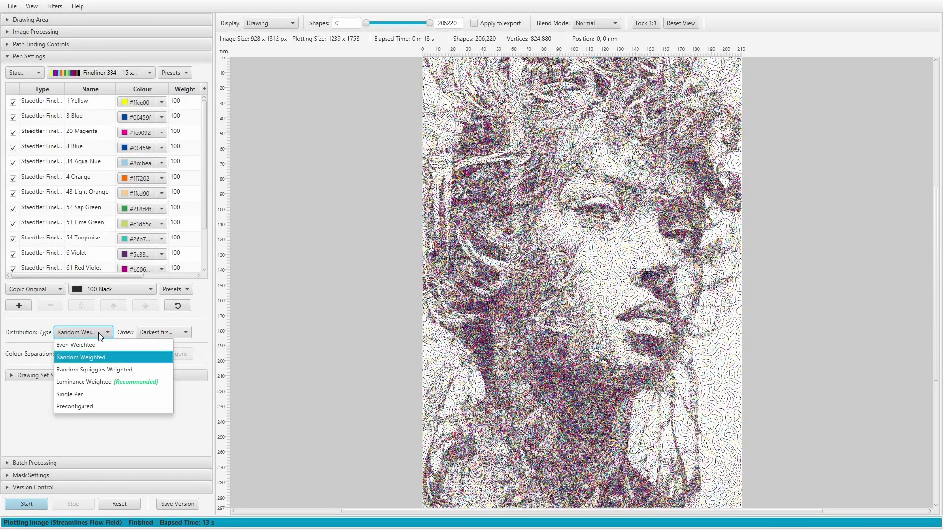
pyautogui.click(93, 370)
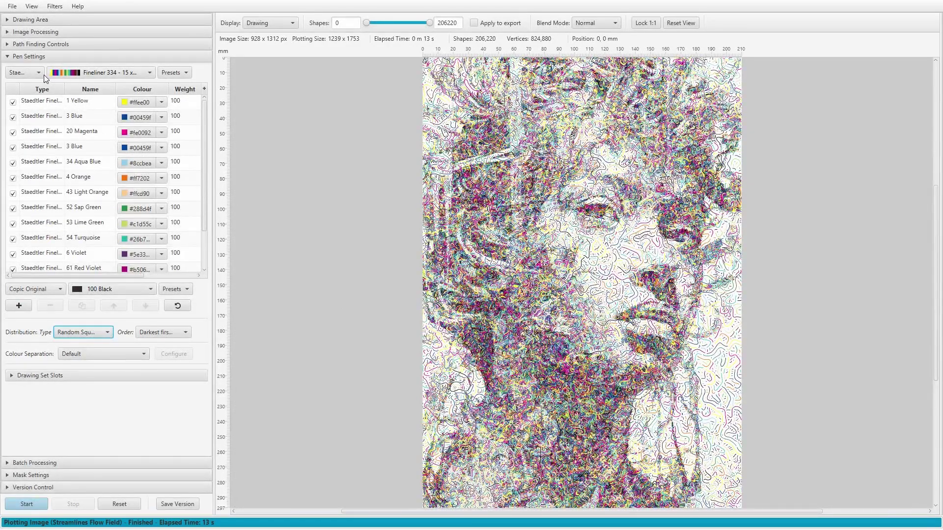
# Change the drawing set to Copic, trying Dark Grey Blues before settling on Blue Green.
pyautogui.click(44, 75)
pyautogui.click(25, 83)
pyautogui.click(101, 73)
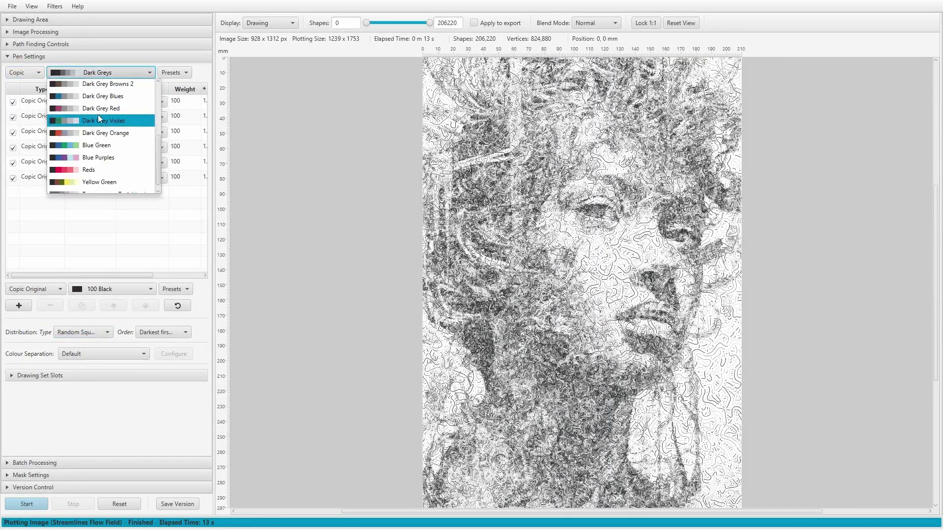
pyautogui.click(102, 97)
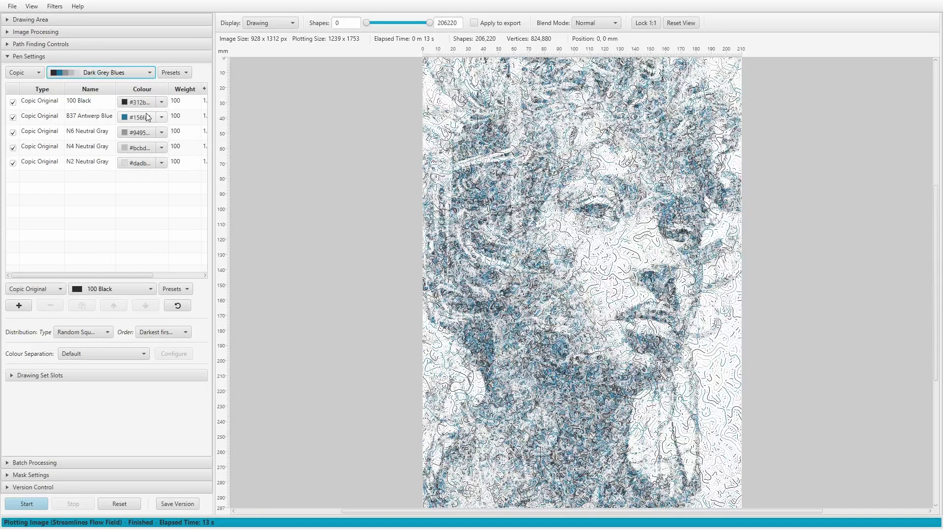
pyautogui.click(122, 77)
pyautogui.click(103, 138)
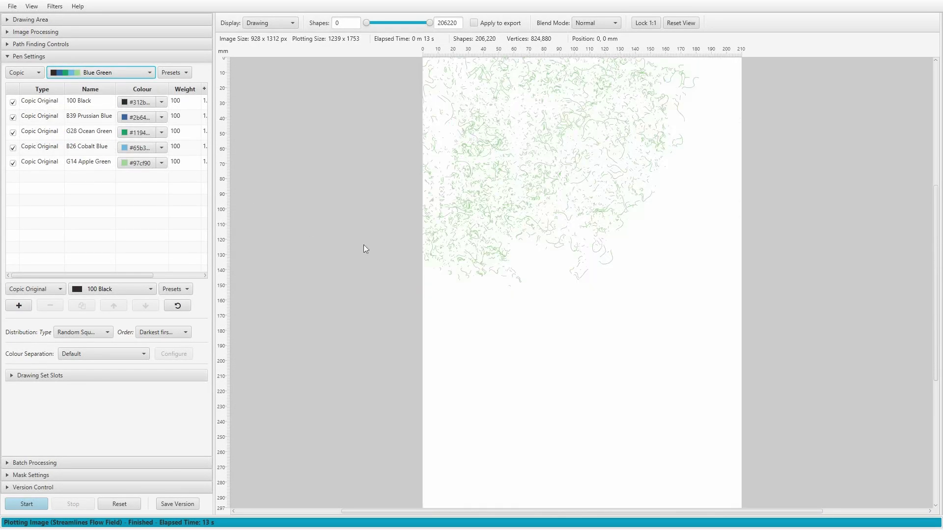
# Set the pen distribution type to Single Pen and view the portrait in one colour.
pyautogui.click(104, 331)
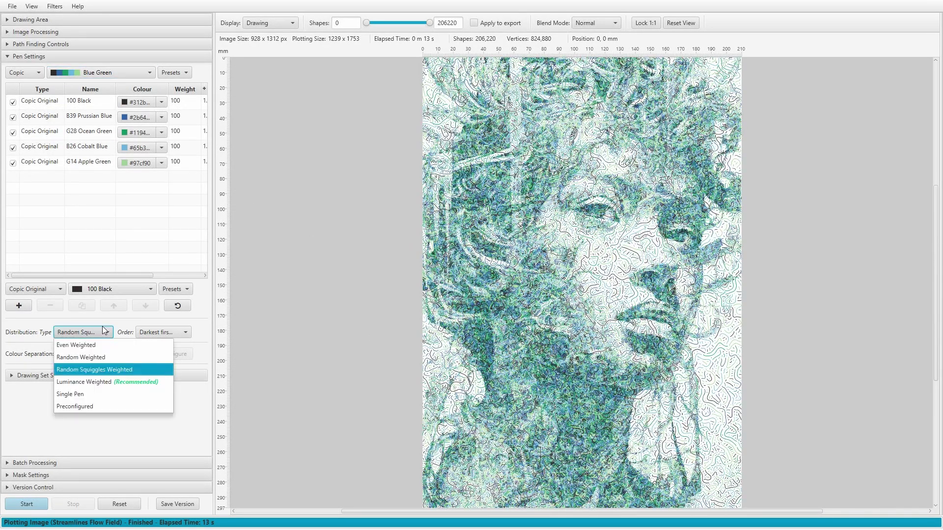
pyautogui.click(93, 396)
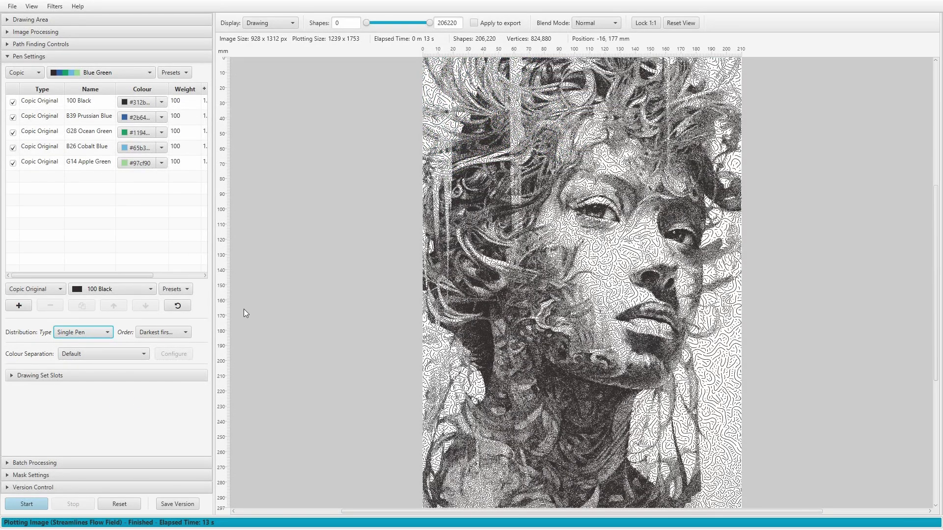
pyautogui.click(95, 339)
pyautogui.click(629, 198)
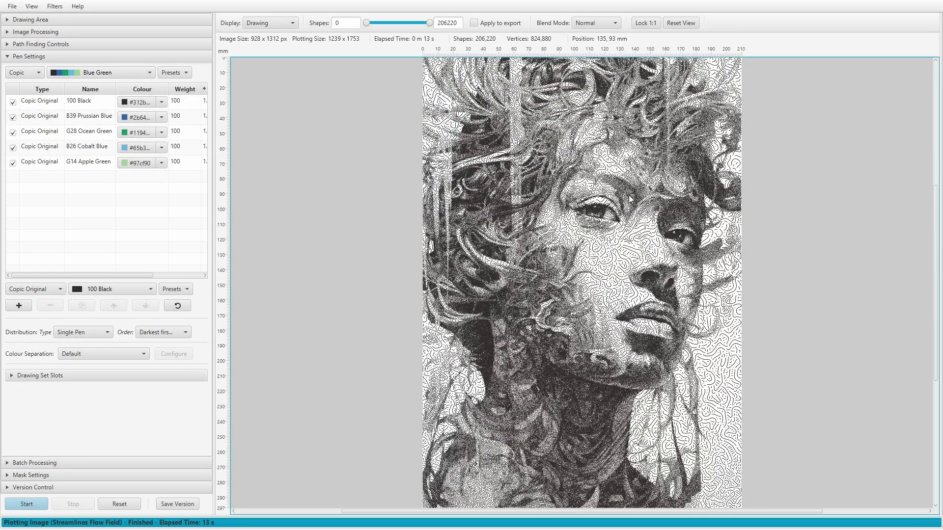
# Change the drawing set back to Staedtler's Fineliner 334 - 15 x Pen Set.
pyautogui.click(23, 76)
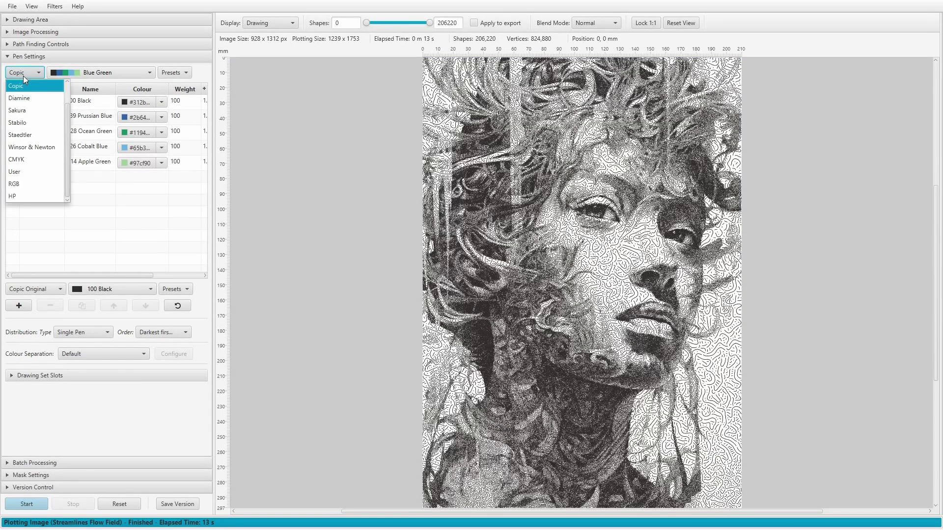
pyautogui.click(29, 131)
pyautogui.click(84, 72)
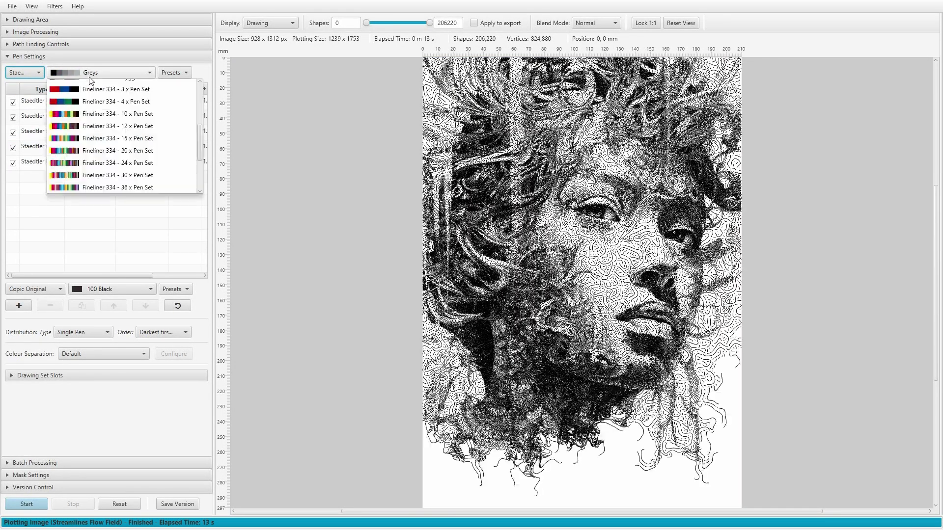
pyautogui.click(146, 137)
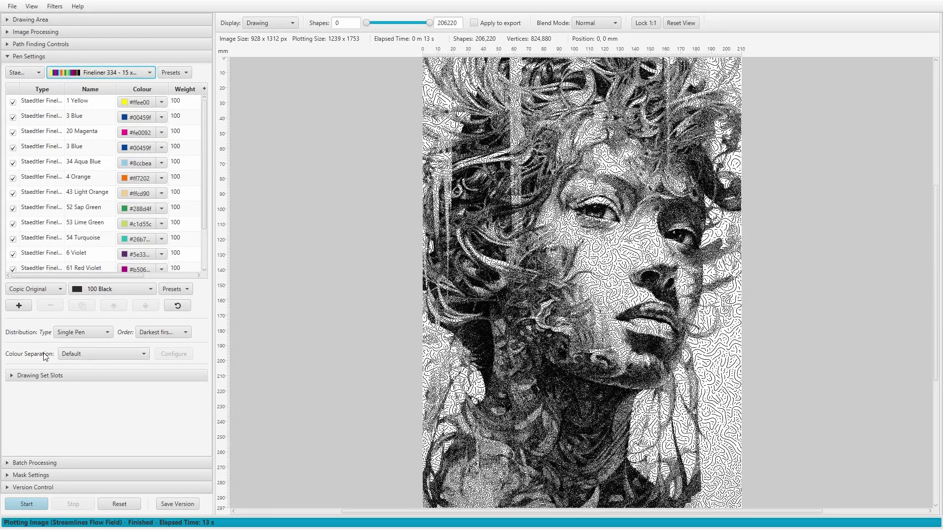
# Set the colour separation to Colour Match and plot the portrait.
pyautogui.click(111, 353)
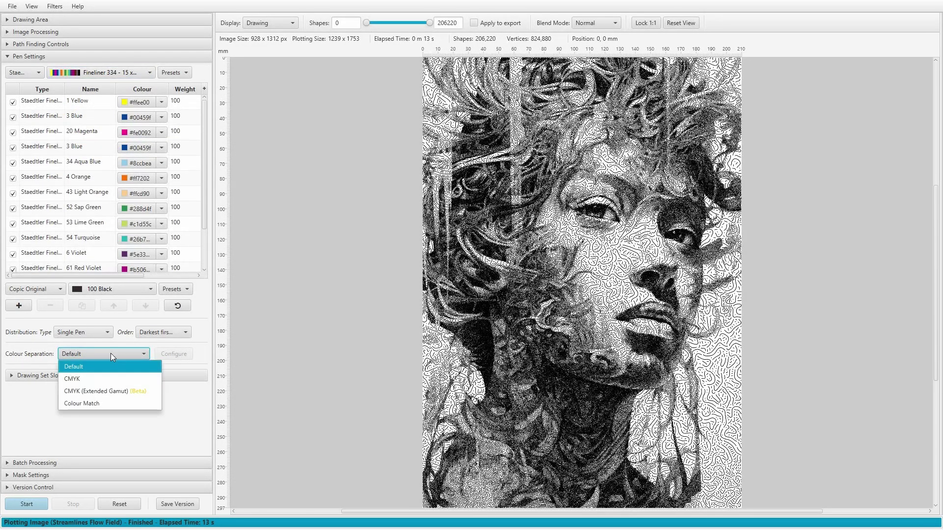
pyautogui.click(86, 408)
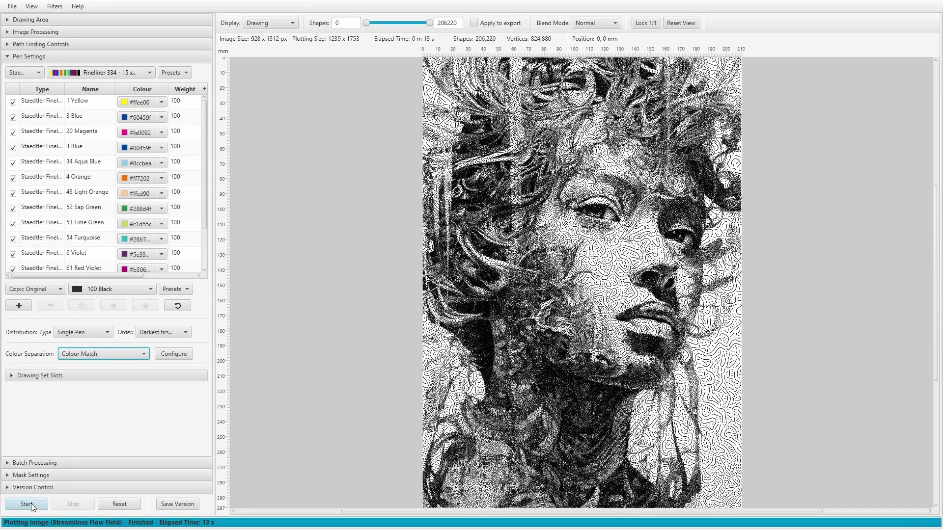
pyautogui.click(27, 504)
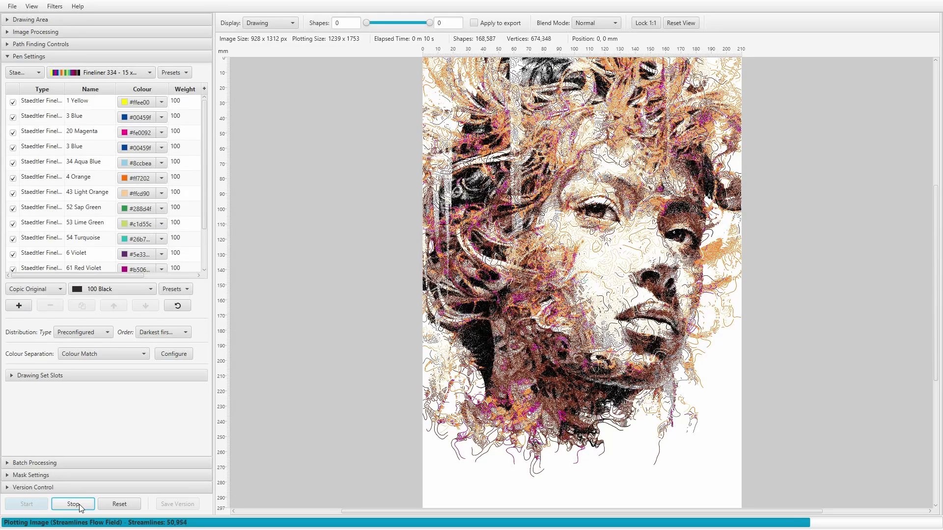
# Switch the drawing set to Fineliner 334 - 24 x Pen Set and re-plot the colour-matched portrait.
pyautogui.click(132, 74)
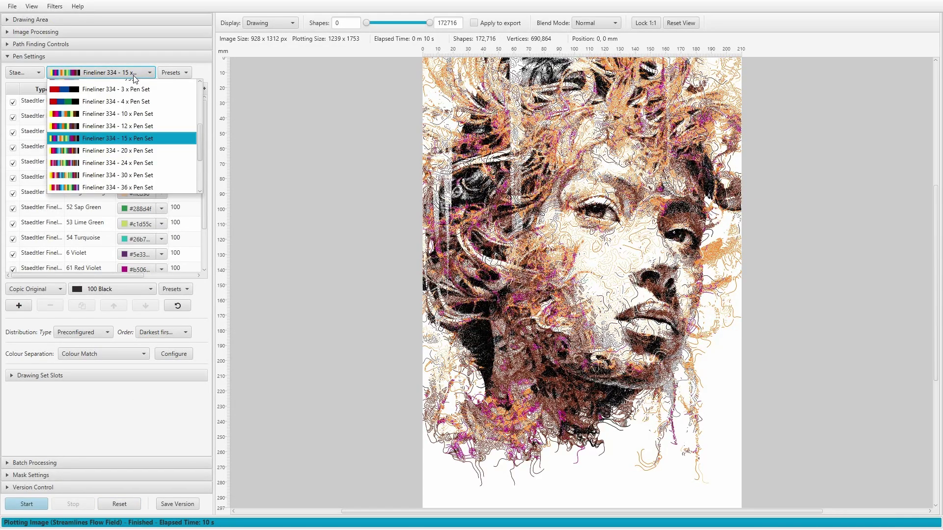
pyautogui.click(127, 165)
pyautogui.click(26, 504)
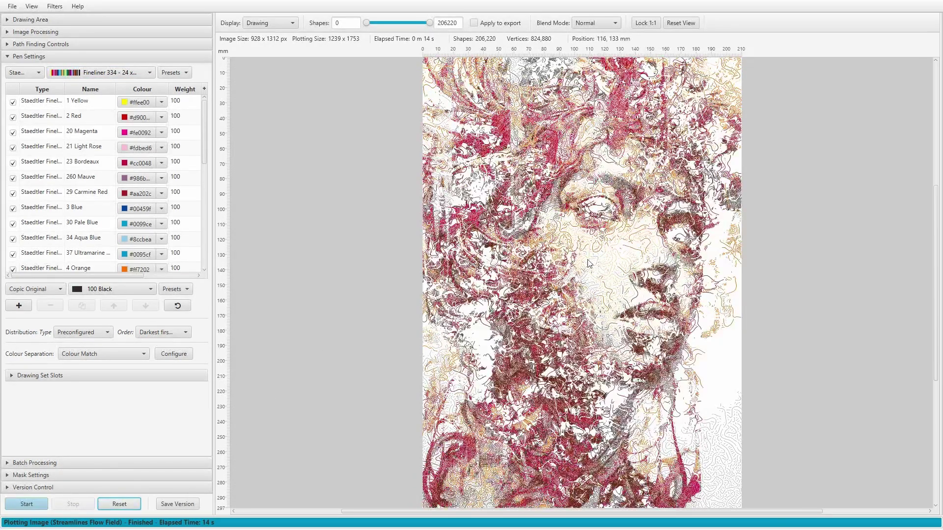
# Examine each pen's percentage and shape count in the drawing set to find pens that are barely used.
pyautogui.moveTo(206, 138); pyautogui.dragTo(210, 245)
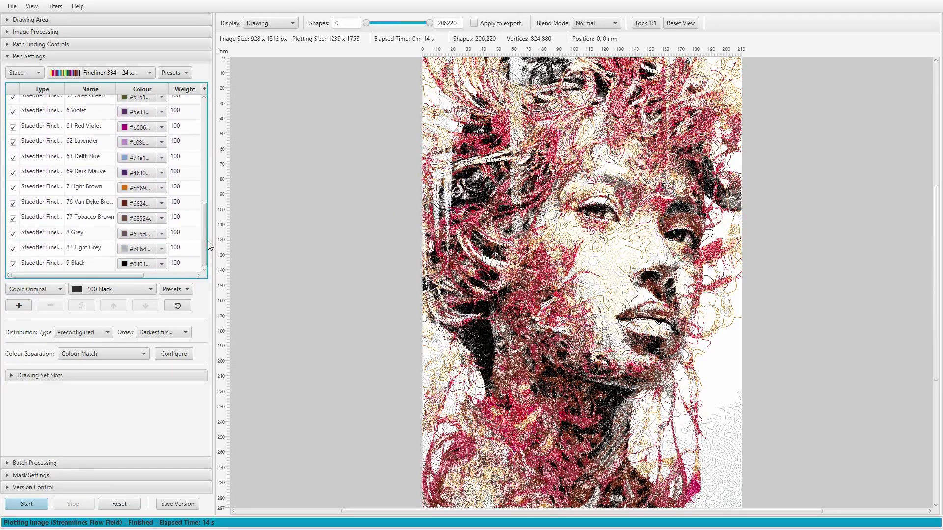
pyautogui.moveTo(118, 275); pyautogui.dragTo(190, 276)
pyautogui.scroll(1, 173, 255)
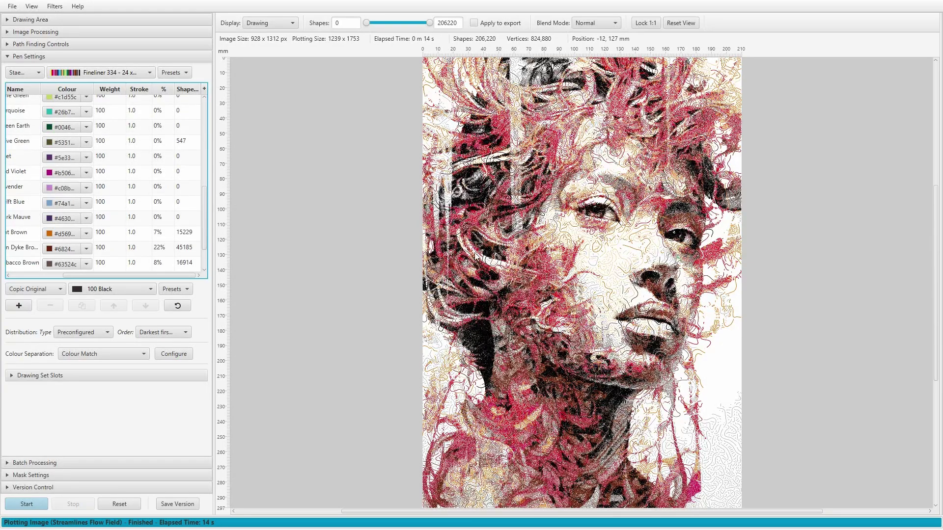
pyautogui.scroll(3, 582, 270)
pyautogui.scroll(-2, 608, 253)
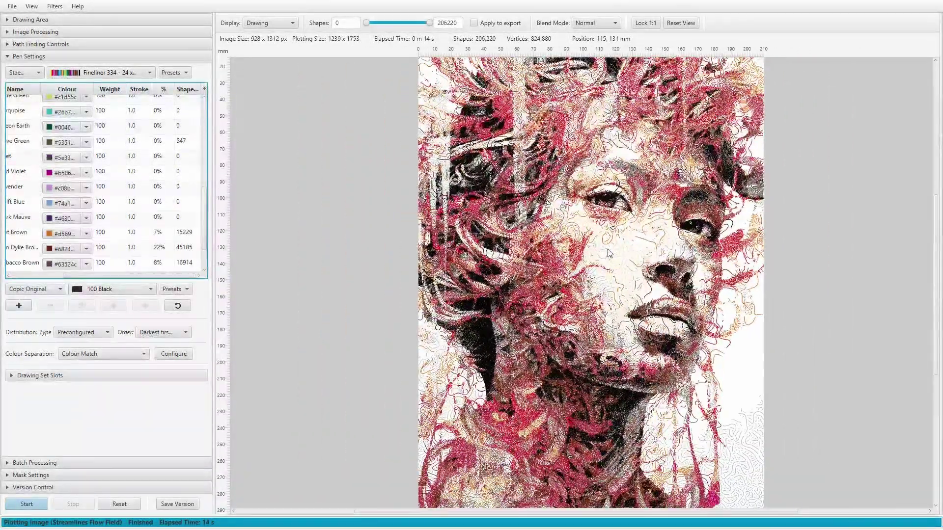
pyautogui.click(116, 163)
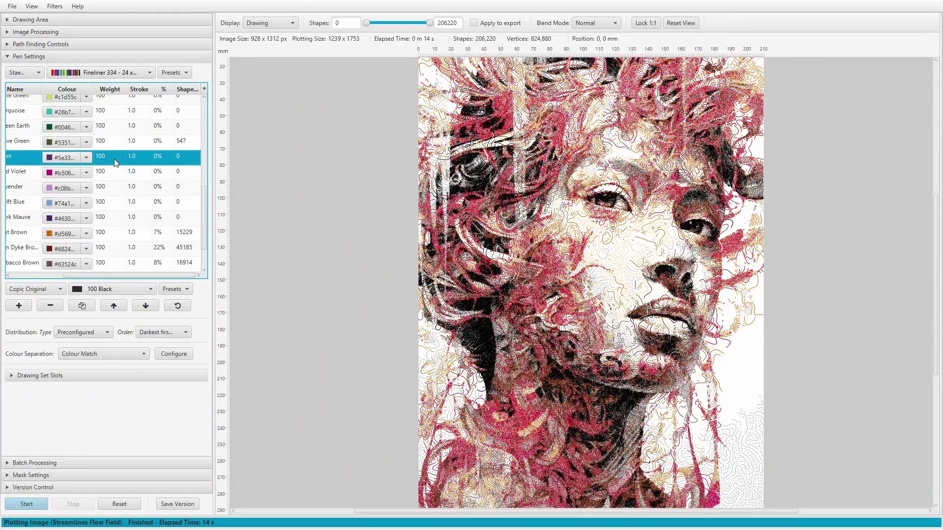
pyautogui.scroll(5, 162, 218)
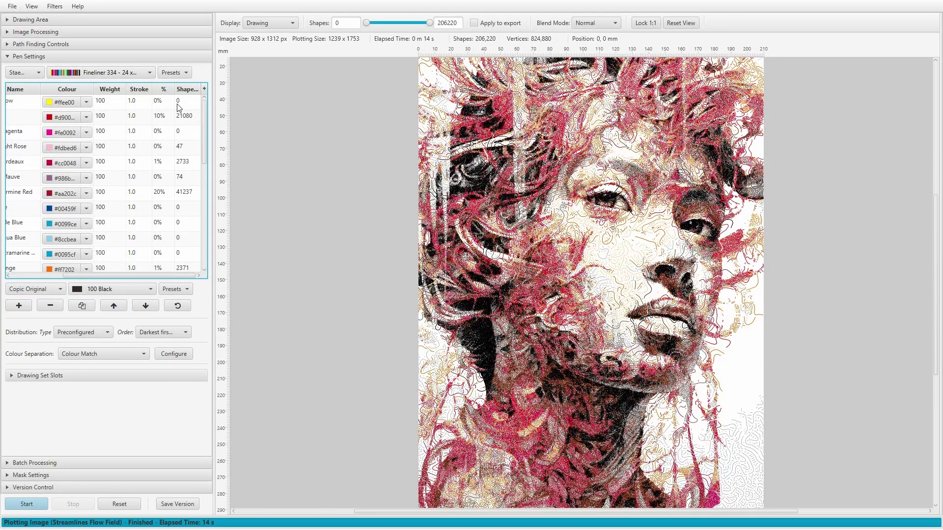
# Remove the 1 Yellow, 20 Magenta, 21 Light Rose and 260 Mauve pens from the drawing set.
pyautogui.click(119, 108)
pyautogui.click(49, 305)
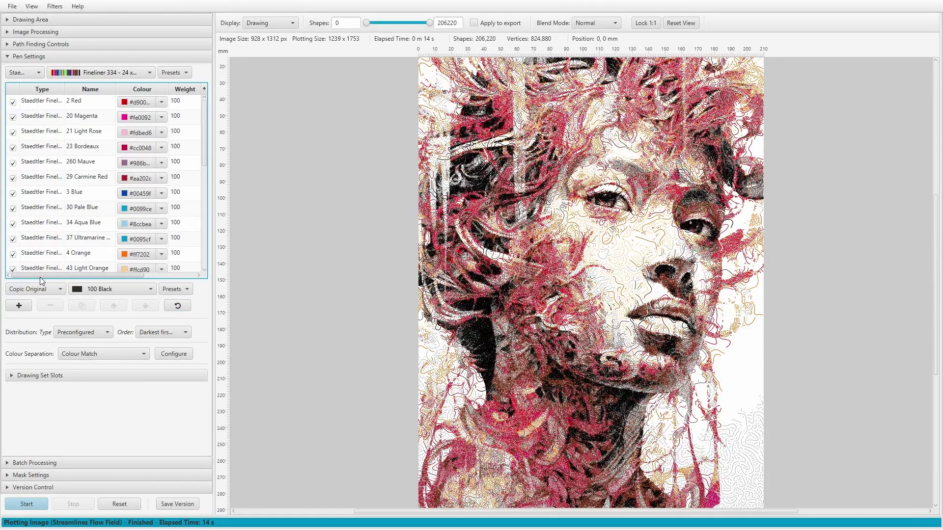
pyautogui.click(191, 116)
pyautogui.click(50, 305)
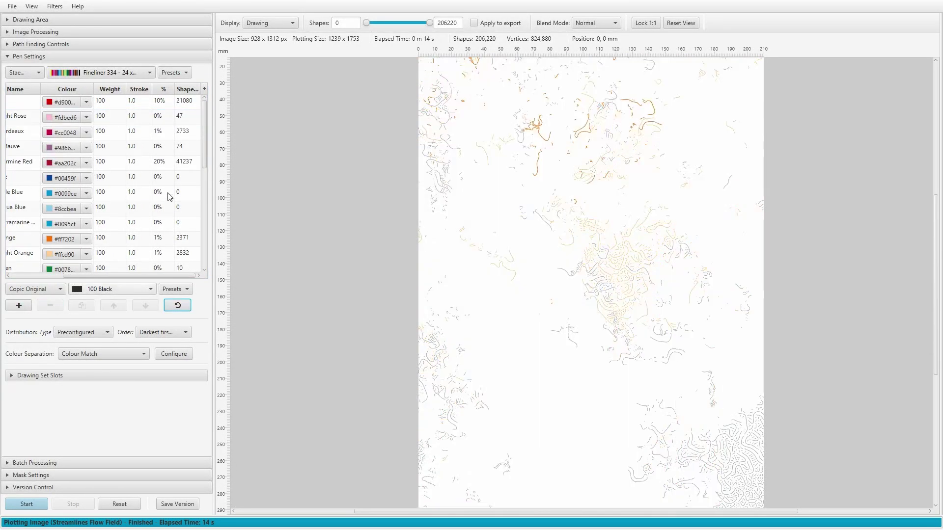
pyautogui.click(56, 305)
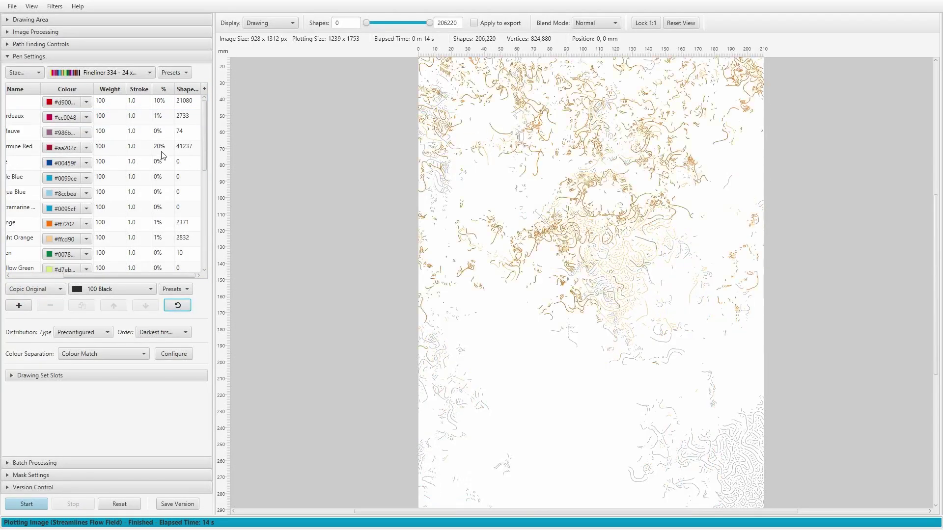
pyautogui.click(157, 132)
pyautogui.click(50, 306)
# Remove the blue, turquoise, violet, lavender and dark mauve pens and all greens except 57 Olive Green from the drawing set.
pyautogui.click(170, 150)
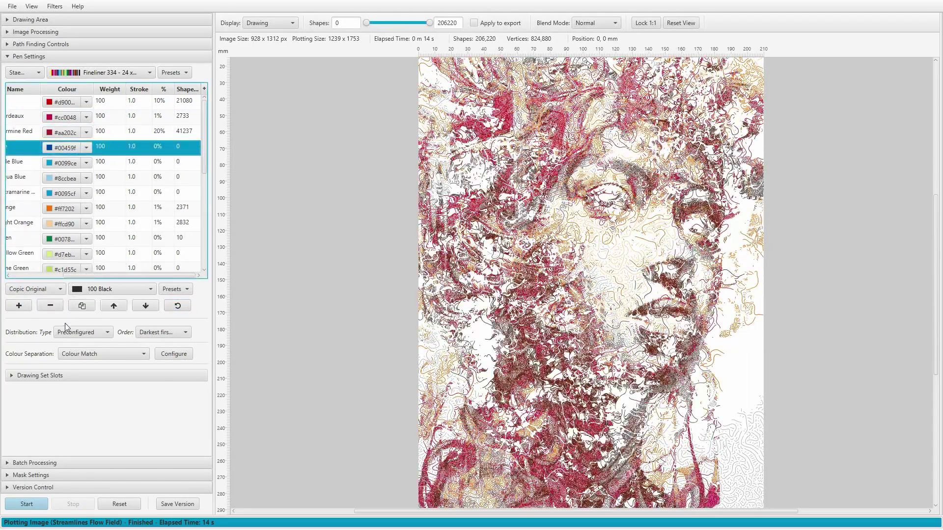
pyautogui.click(50, 305)
pyautogui.click(162, 148)
pyautogui.click(51, 306)
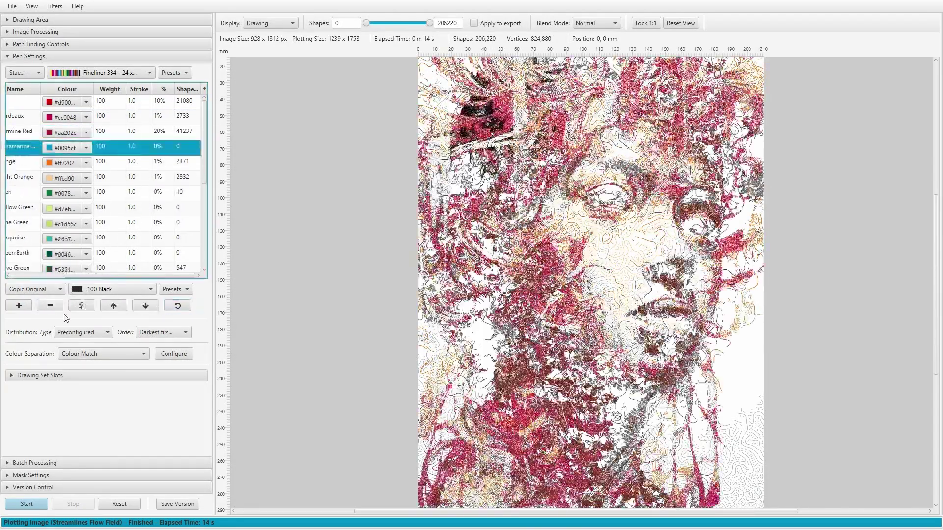
pyautogui.click(53, 306)
pyautogui.click(55, 306)
pyautogui.click(58, 306)
pyautogui.click(62, 306)
pyautogui.click(62, 306)
pyautogui.click(62, 306)
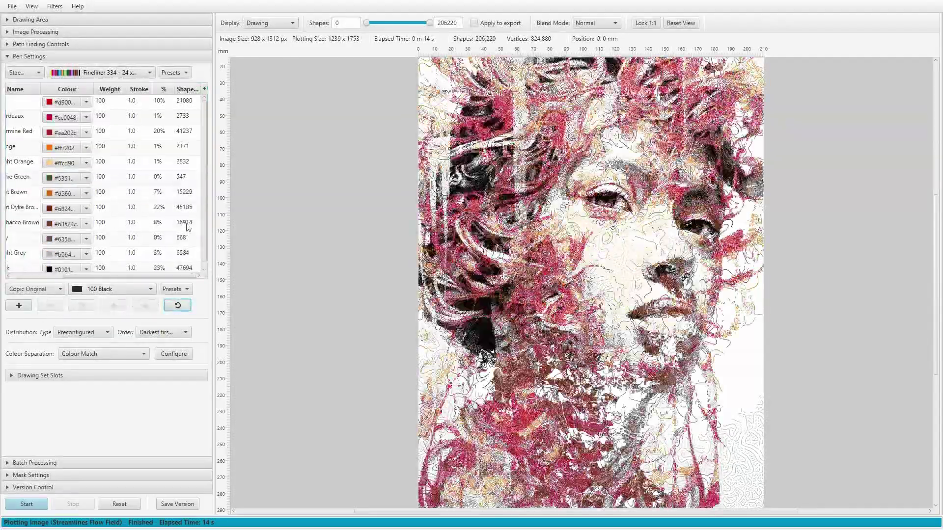
# Remove the 57 Olive Green and 82 Light Grey pens from the drawing set.
pyautogui.moveTo(138, 277); pyautogui.dragTo(76, 279)
pyautogui.click(75, 180)
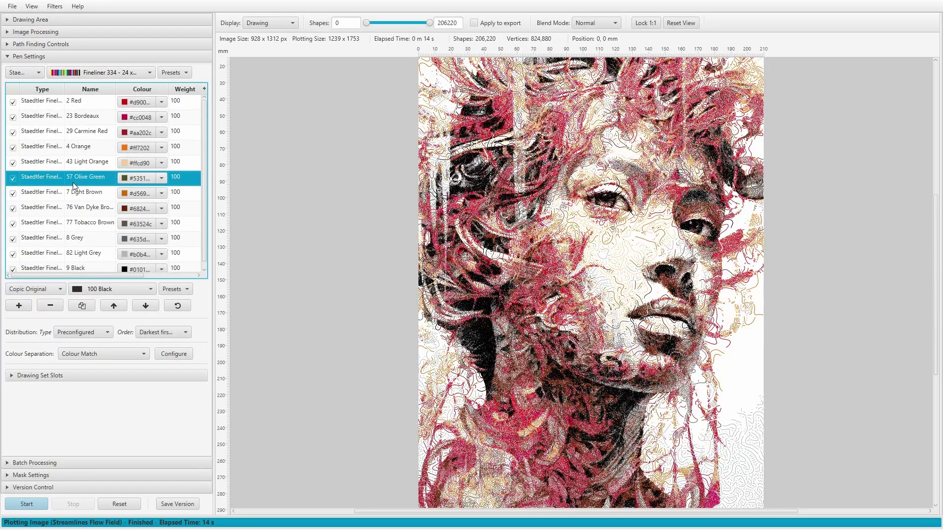
pyautogui.click(54, 305)
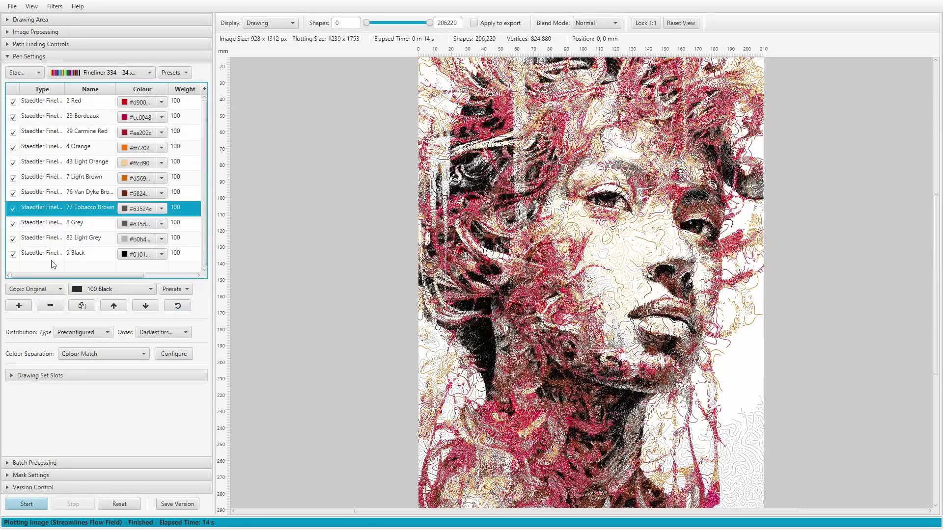
pyautogui.click(46, 226)
pyautogui.click(43, 242)
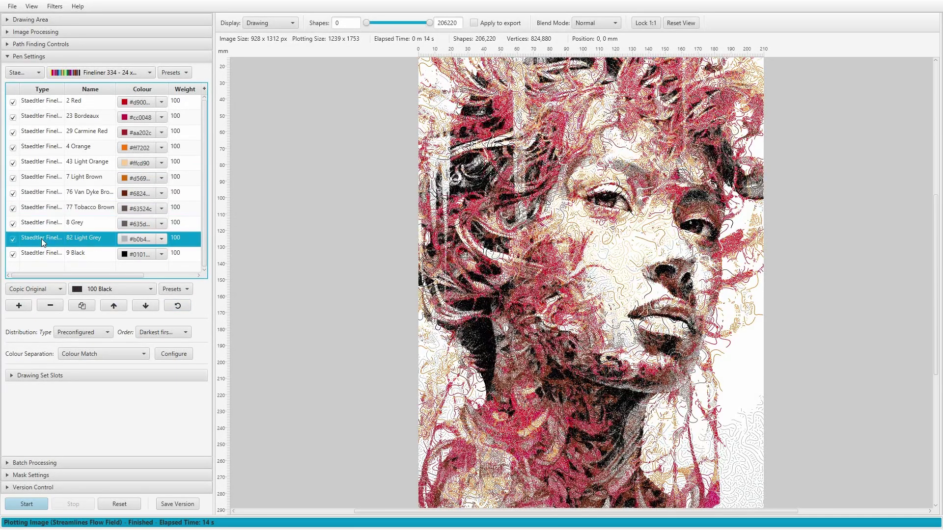
pyautogui.click(50, 305)
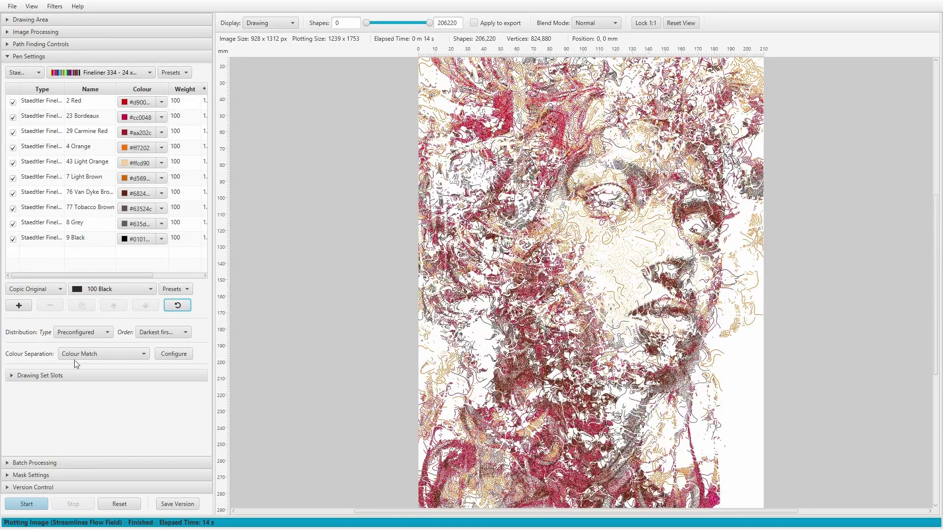
# Remove the 23 Bordeaux and 29 Carmine Red pens and re-plot the portrait with the reduced pen set.
pyautogui.click(46, 120)
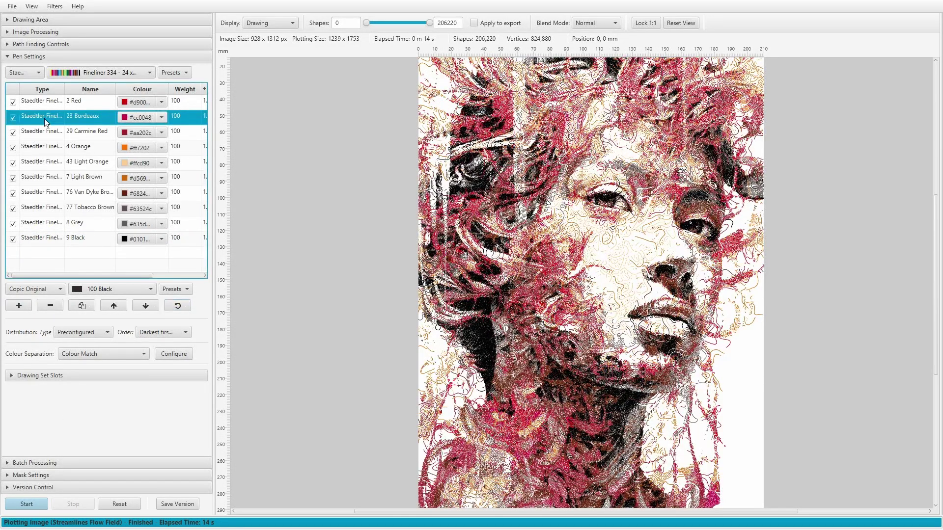
pyautogui.click(49, 305)
pyautogui.click(46, 117)
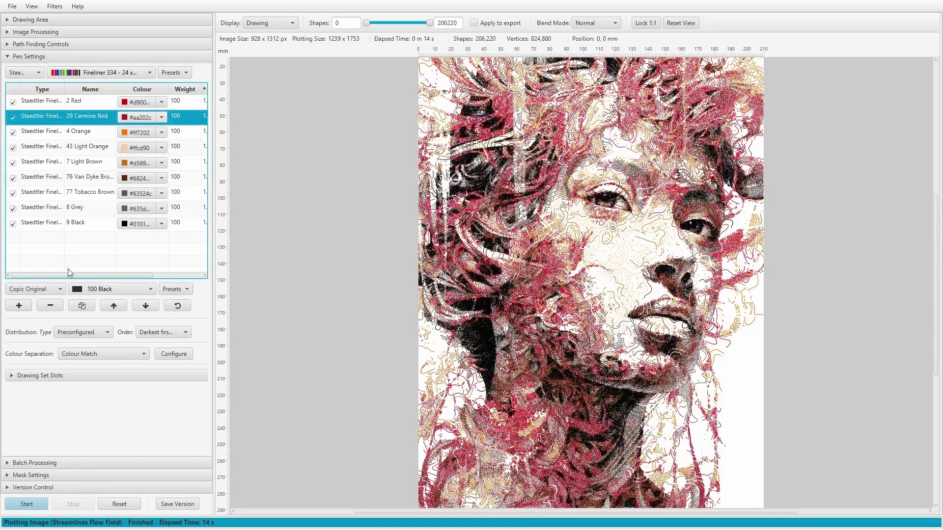
pyautogui.click(50, 305)
pyautogui.moveTo(78, 274); pyautogui.dragTo(128, 275)
pyautogui.click(26, 504)
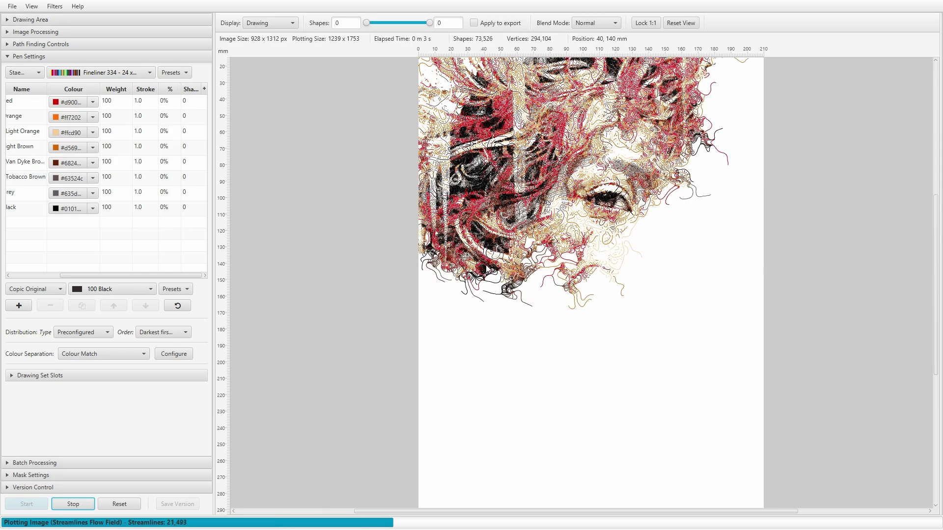
# Examine the line detail and pen colours around the face in the re-plotted portrait, then reset the view.
pyautogui.moveTo(116, 275); pyautogui.dragTo(66, 275)
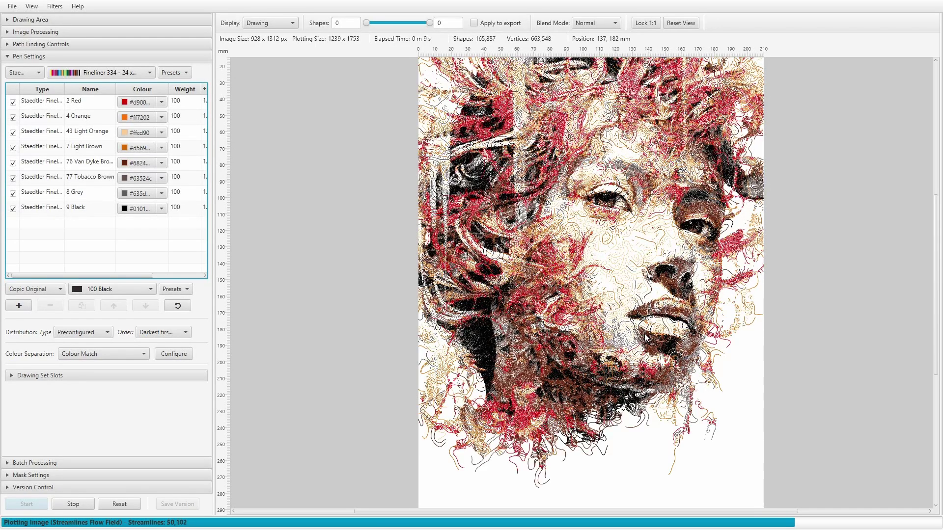
pyautogui.scroll(2, 633, 259)
pyautogui.scroll(2, 624, 256)
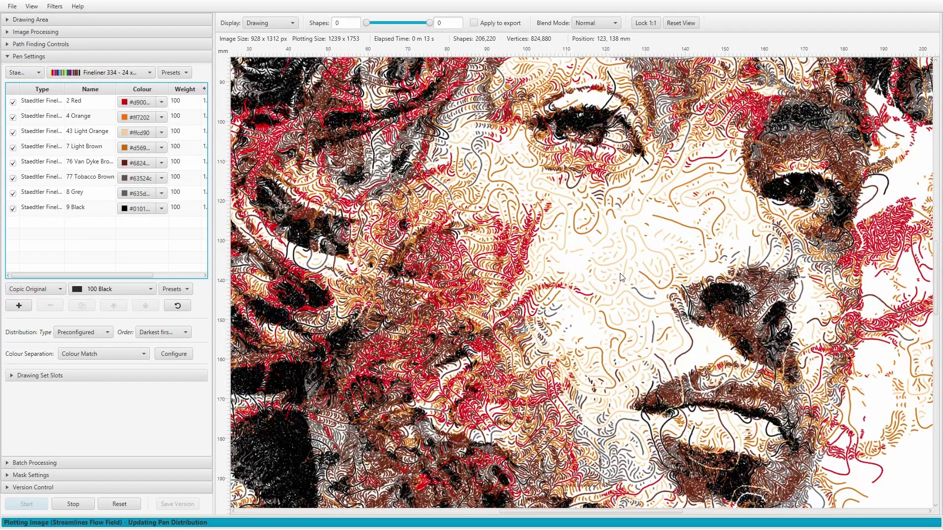
pyautogui.scroll(-6, 622, 277)
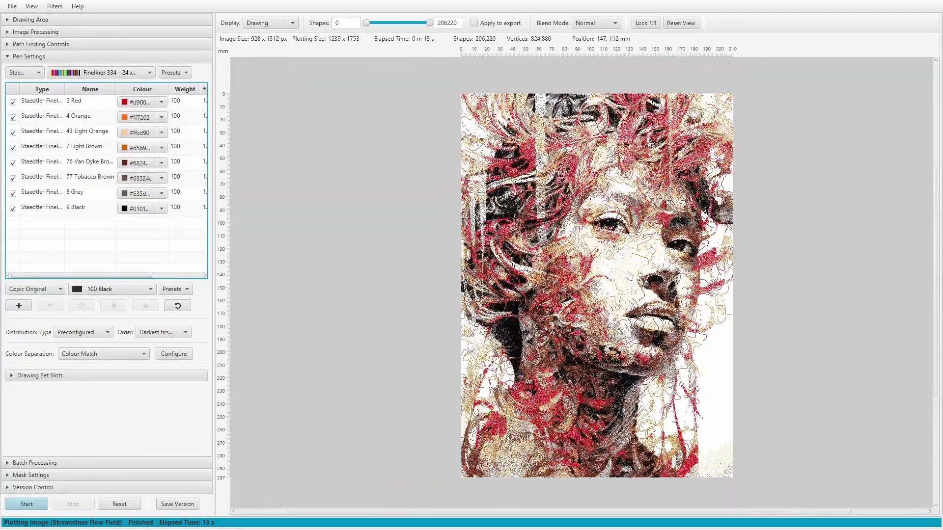
pyautogui.click(695, 25)
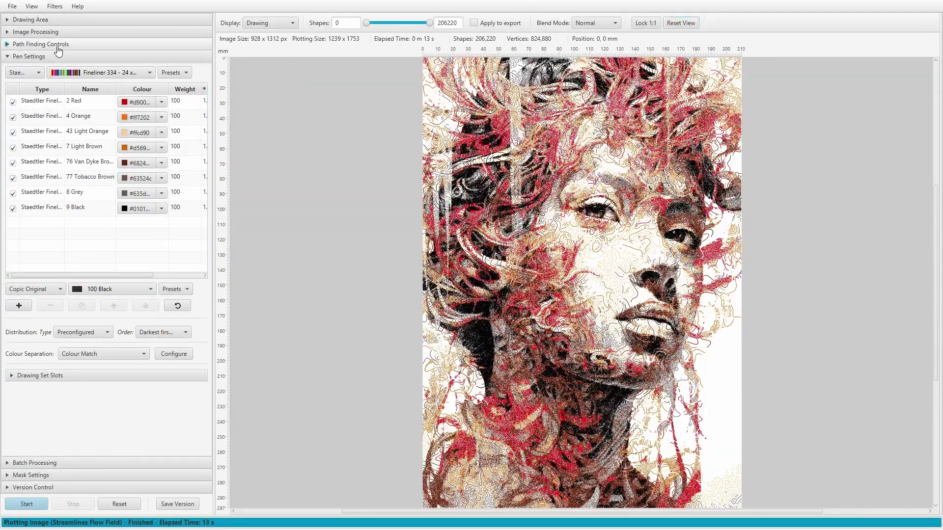
# Switch the path finding to Streamlines Edge Field with the Fingerprints preset and plot the portrait.
pyautogui.click(88, 44)
pyautogui.click(93, 63)
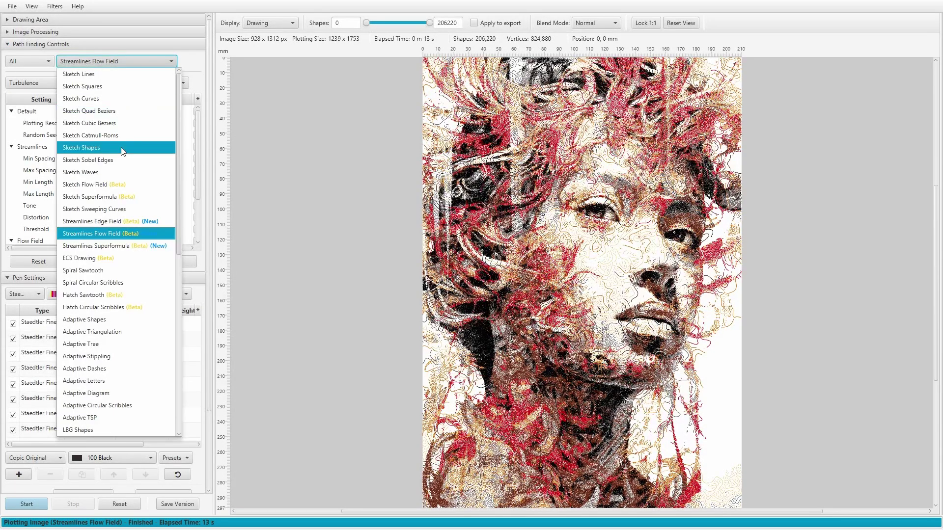
pyautogui.click(113, 225)
pyautogui.click(58, 84)
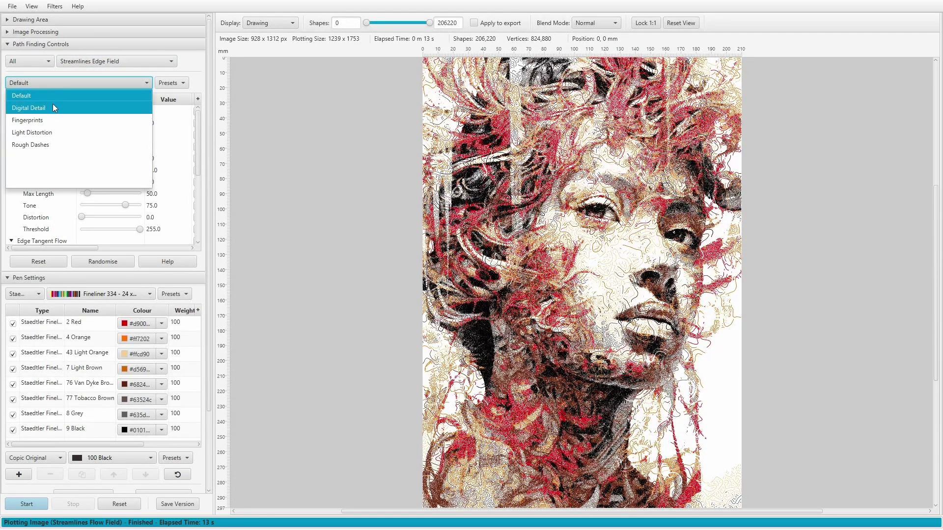
pyautogui.click(49, 123)
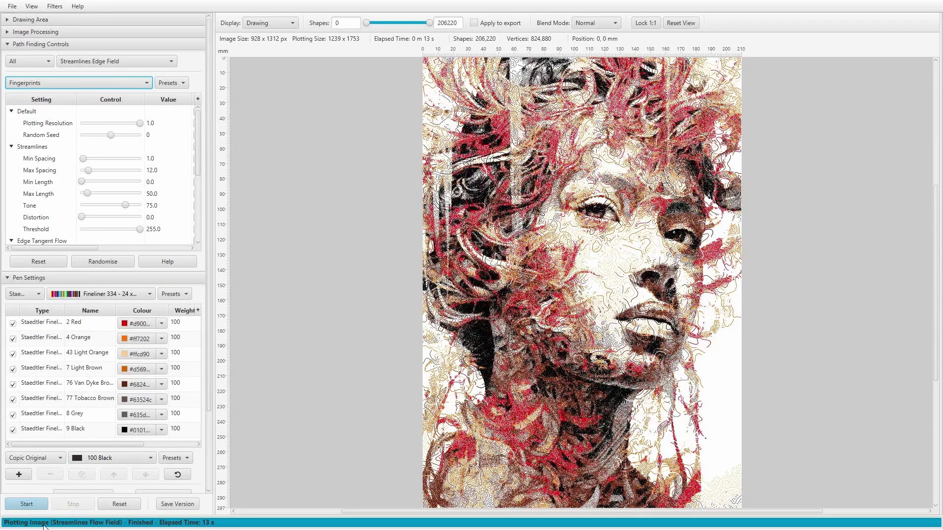
pyautogui.click(29, 503)
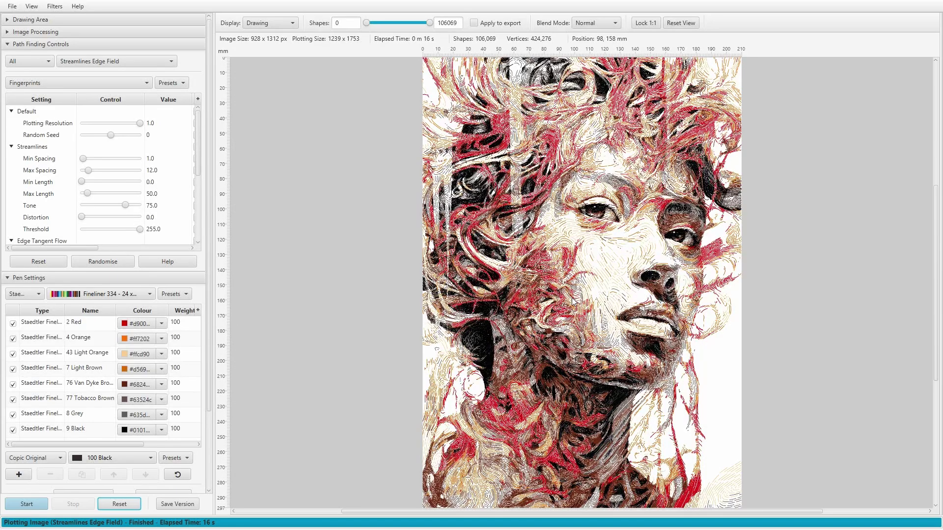
pyautogui.click(148, 61)
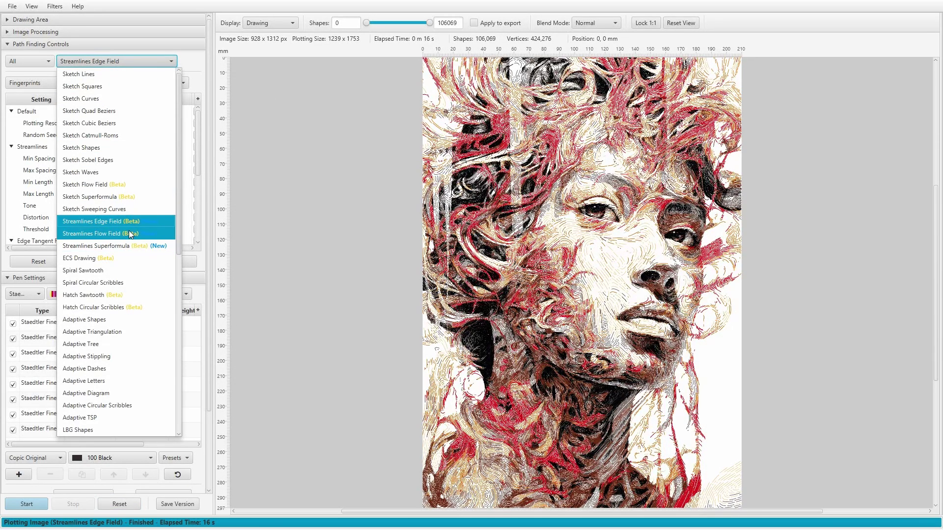
pyautogui.click(653, 258)
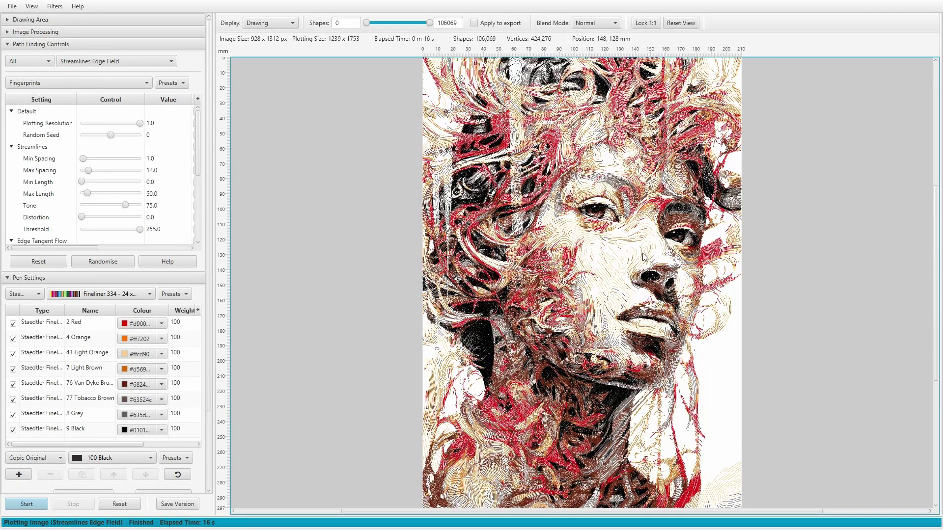